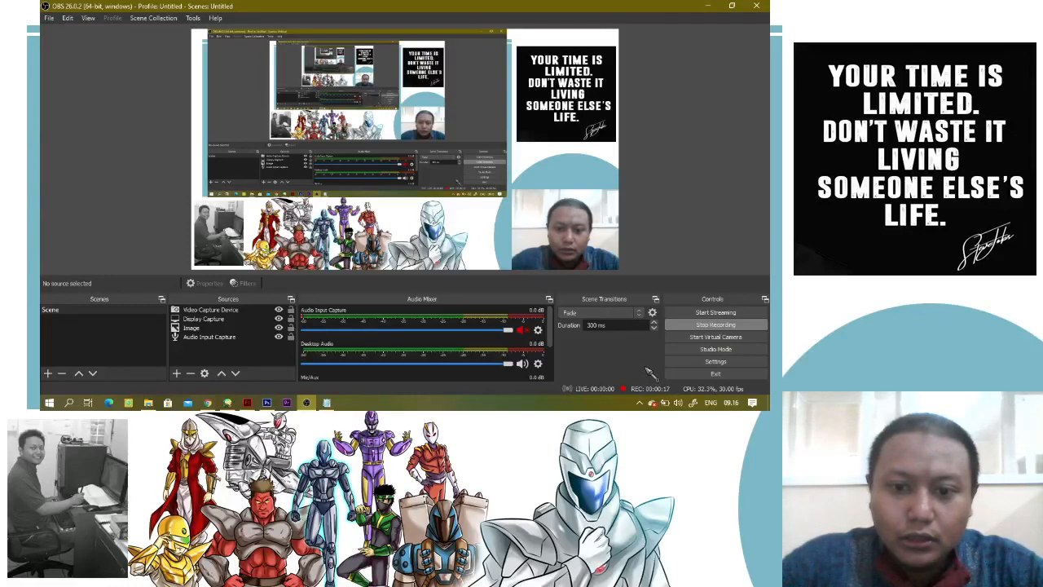
Switch from OBS to PaintTool SAI
scroll(548, 332, "down", 2)
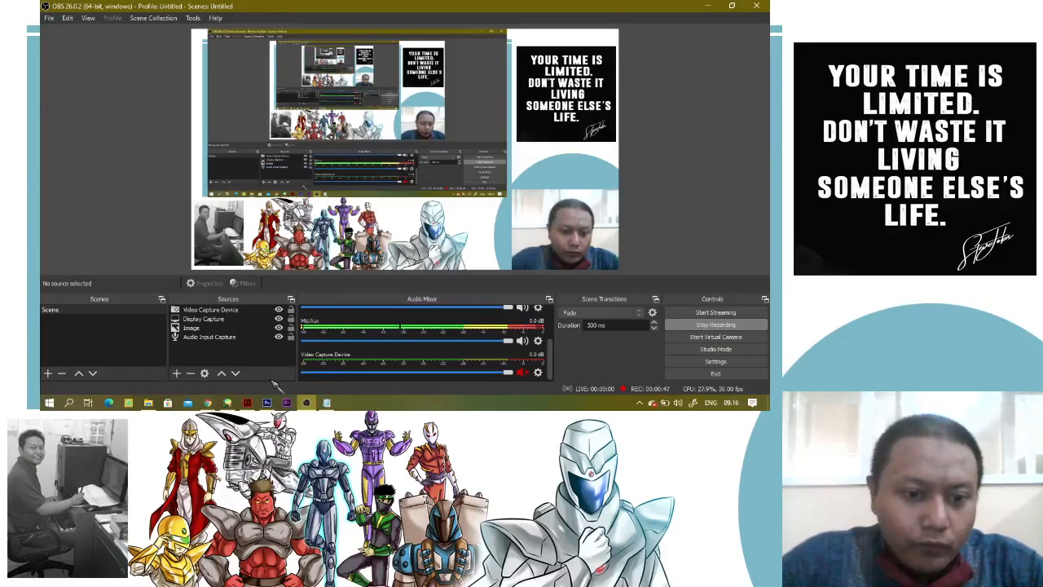
mouse_move(250, 404)
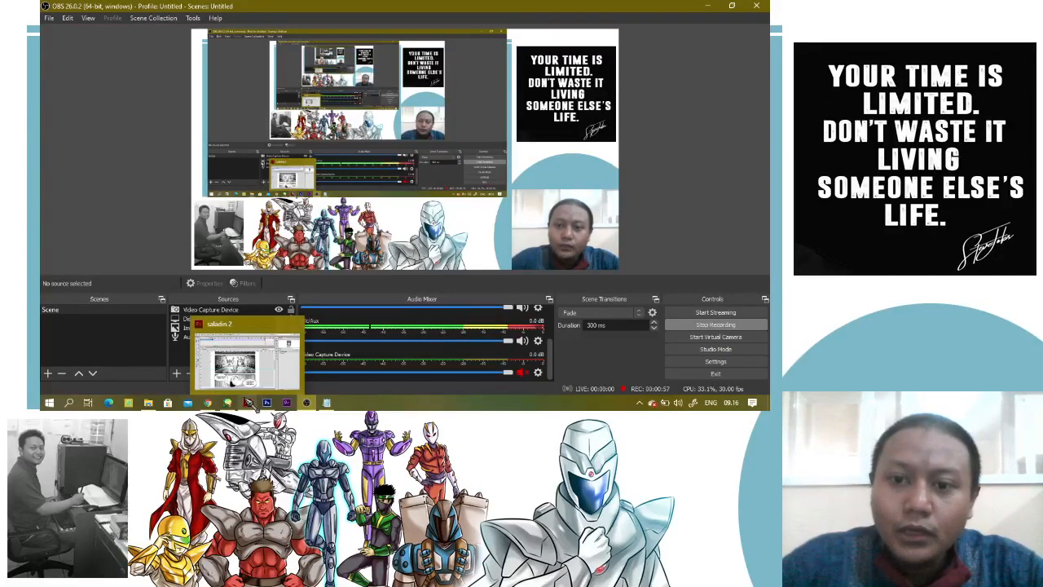
left_click(229, 402)
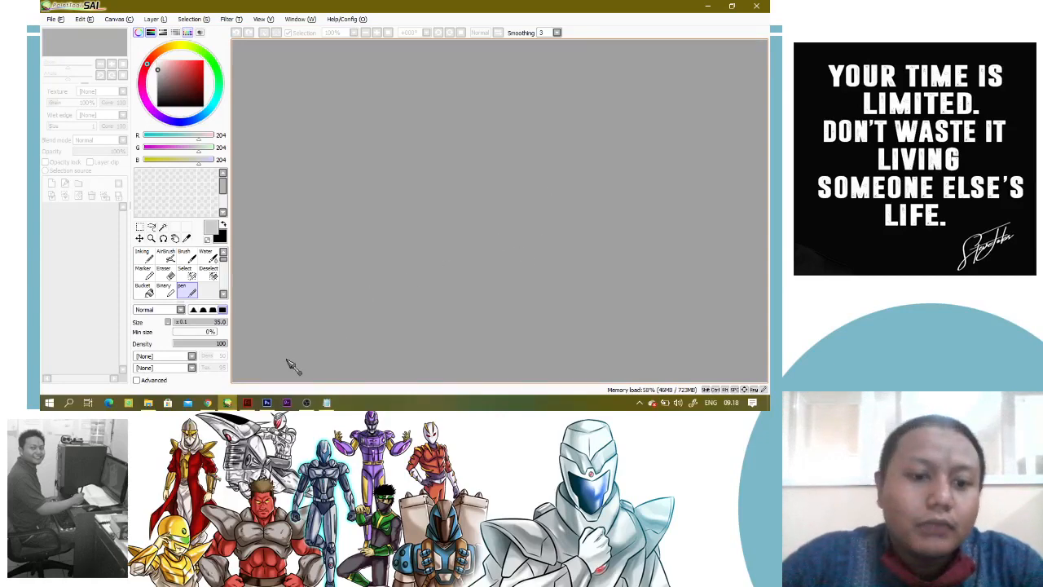
Minimize the open windows to show the desktop, and bring PaintTool SAI back to the front
left_click(708, 7)
left_click(709, 7)
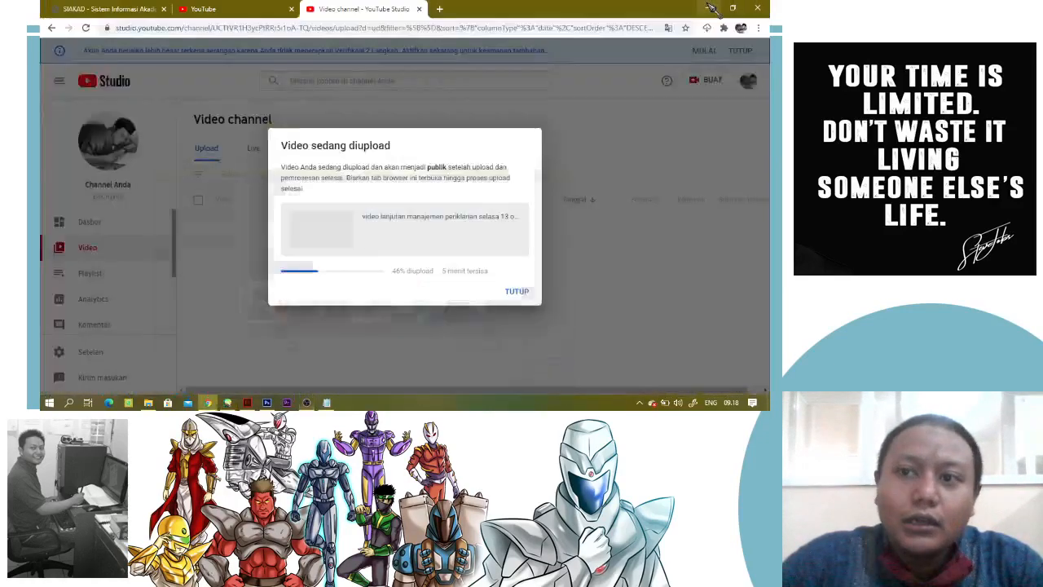
left_click(709, 8)
left_click(709, 8)
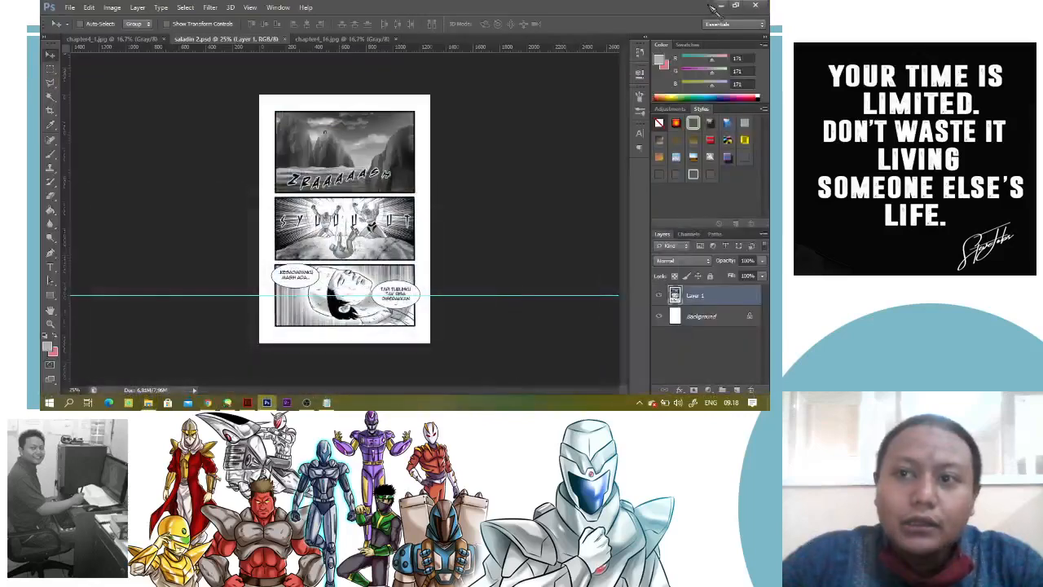
left_click(709, 8)
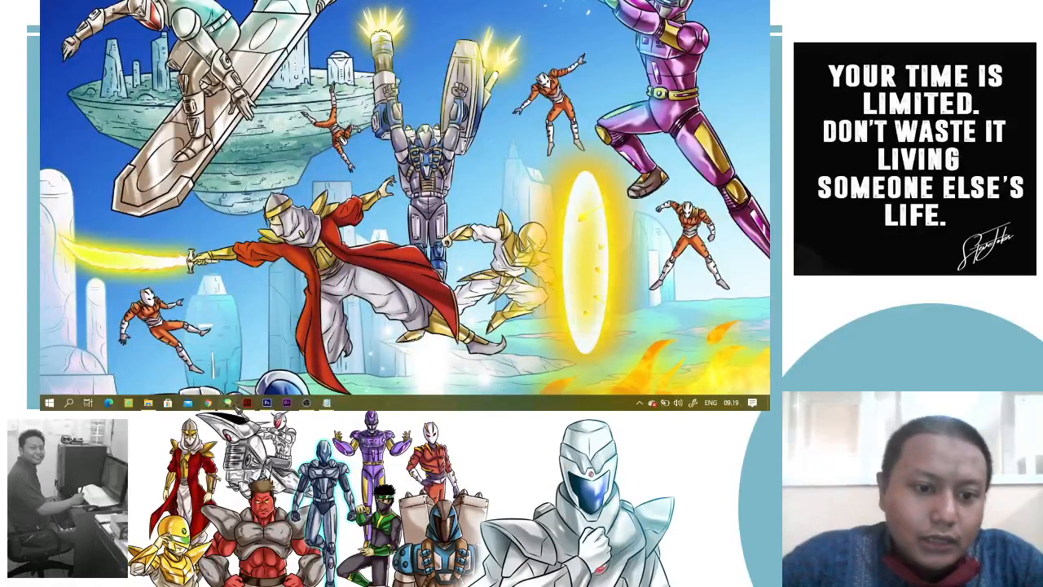
mouse_move(231, 405)
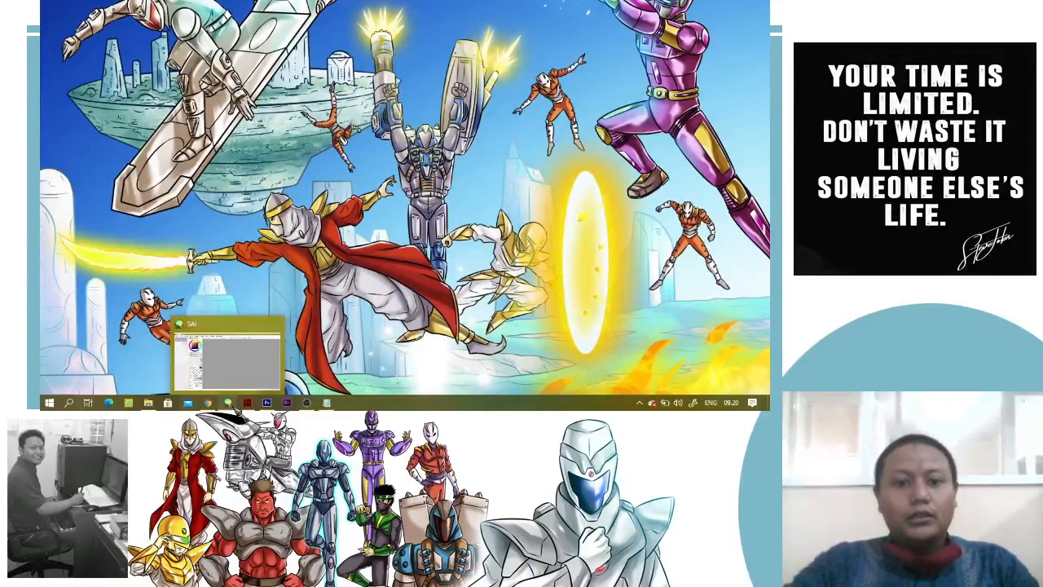
left_click(220, 358)
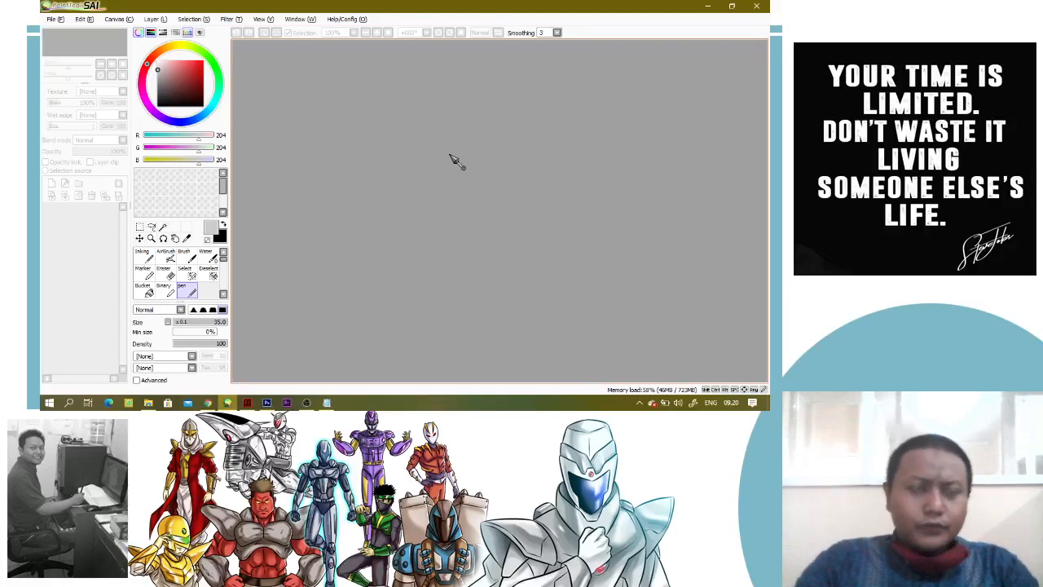
Check the video upload's progress in YouTube Studio in the browser, and return to PaintTool SAI
left_click(307, 402)
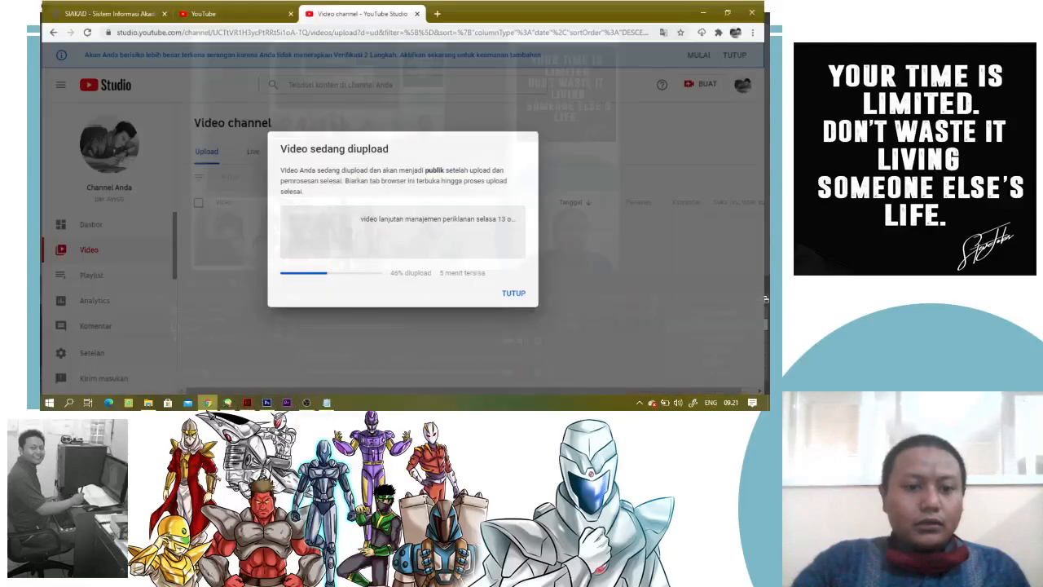
left_click(208, 404)
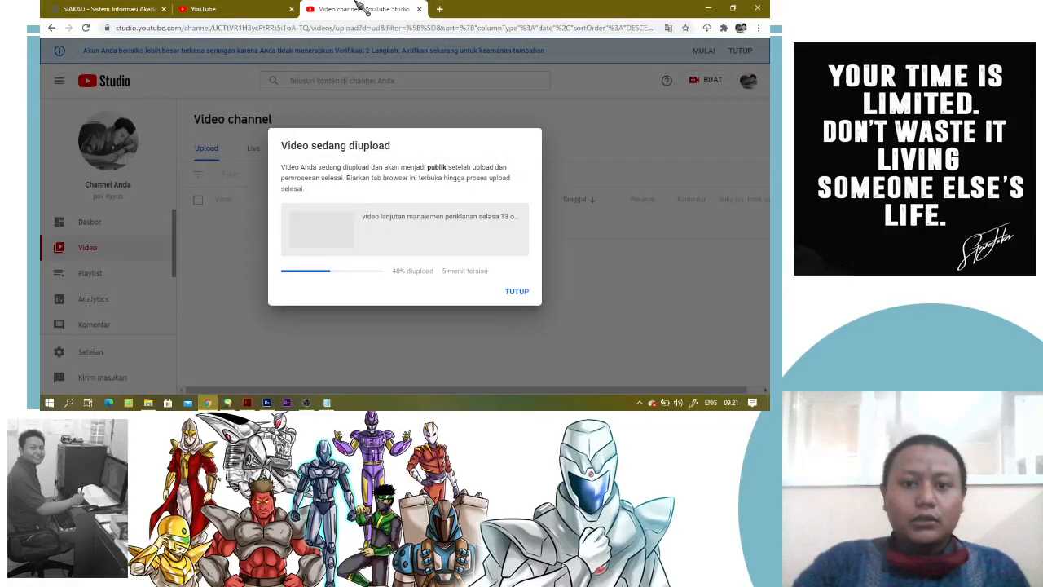
left_click(709, 8)
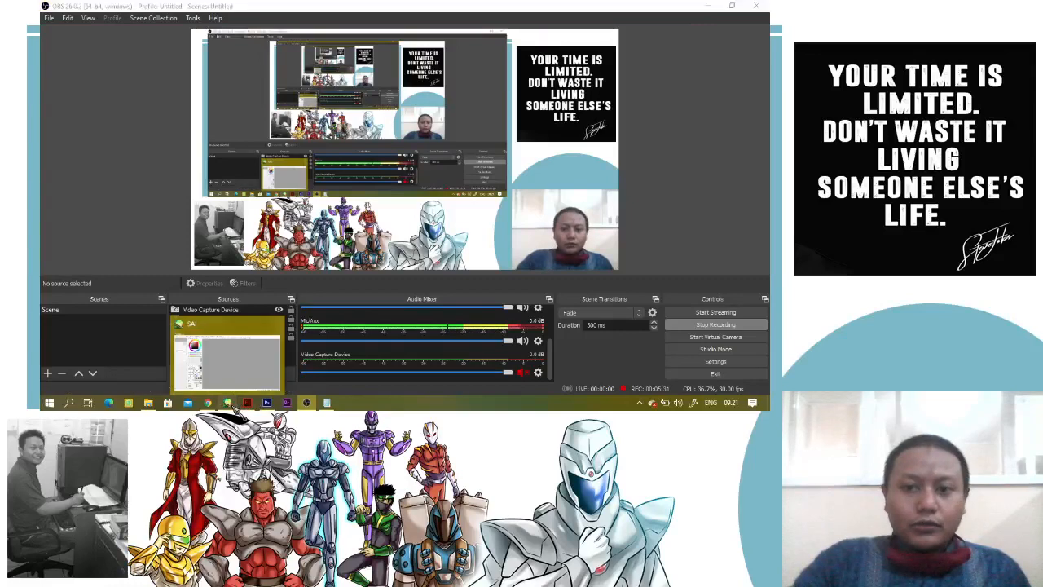
left_click(328, 403)
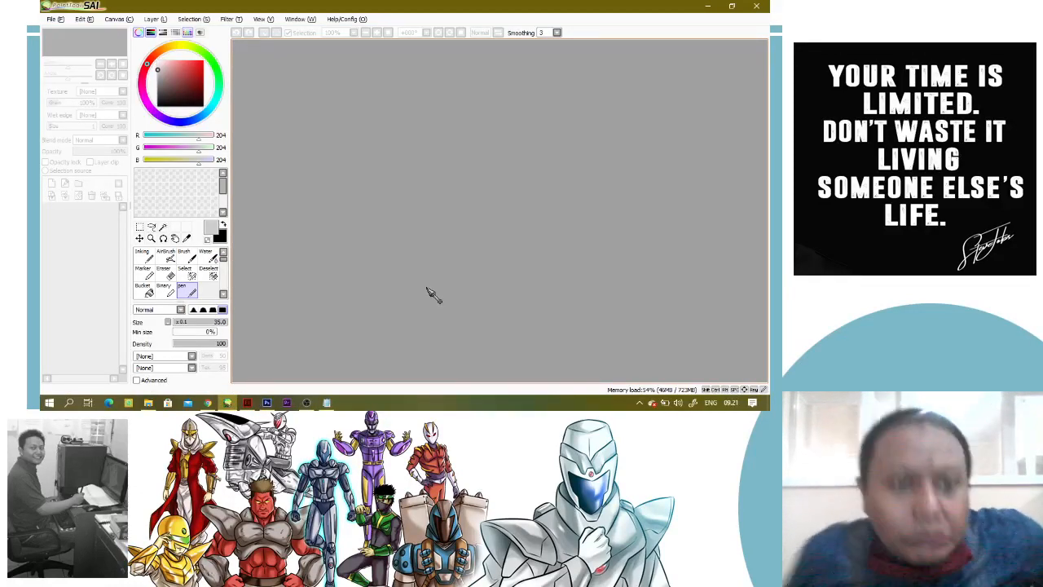
Create a new canvas with the A4 - 300dpi (JIS) preset
left_click(55, 18)
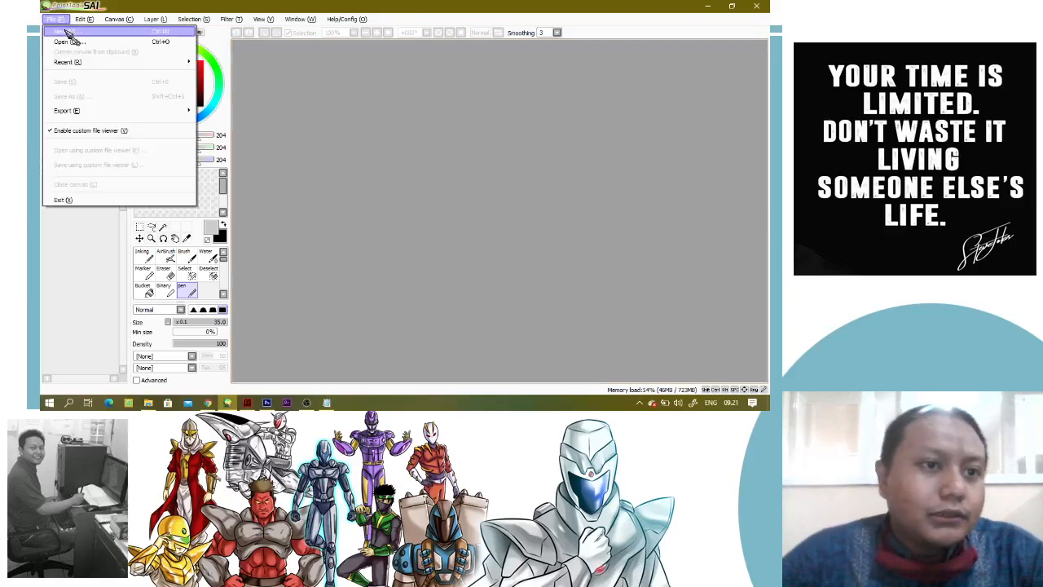
left_click(70, 35)
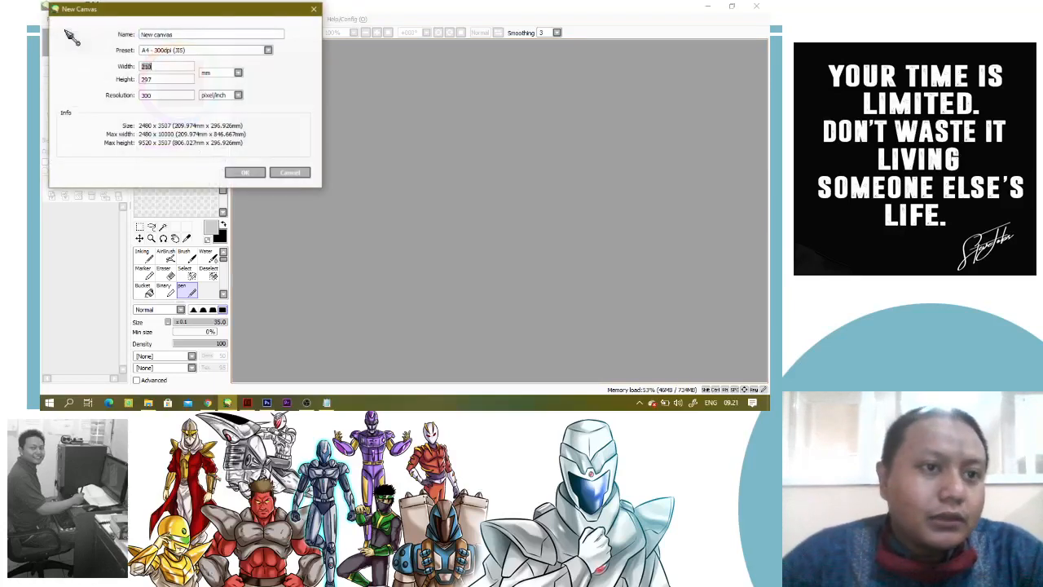
left_click(252, 173)
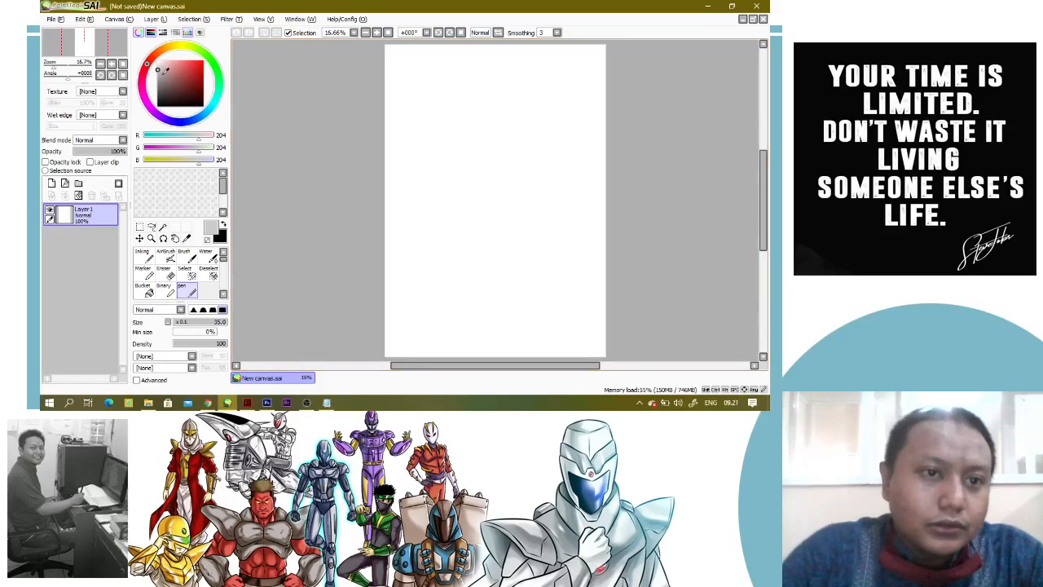
Set the colour to black and draw a large closed circle near the canvas's upper edge with the Pen, undoing unsatisfactory strokes
left_click_drag(159, 70, 159, 106)
mouse_move(501, 63)
left_mouse_down()
mouse_move(530, 79)
mouse_move(454, 97)
mouse_move(537, 97)
mouse_move(474, 105)
mouse_move(513, 160)
mouse_move(434, 94)
mouse_move(486, 168)
mouse_move(434, 85)
mouse_move(444, 157)
mouse_move(494, 172)
mouse_move(532, 142)
mouse_move(537, 102)
mouse_move(489, 67)
left_mouse_up()
key("ctrl+z")
key("ctrl+z")
key("ctrl+z")
key("ctrl+z")
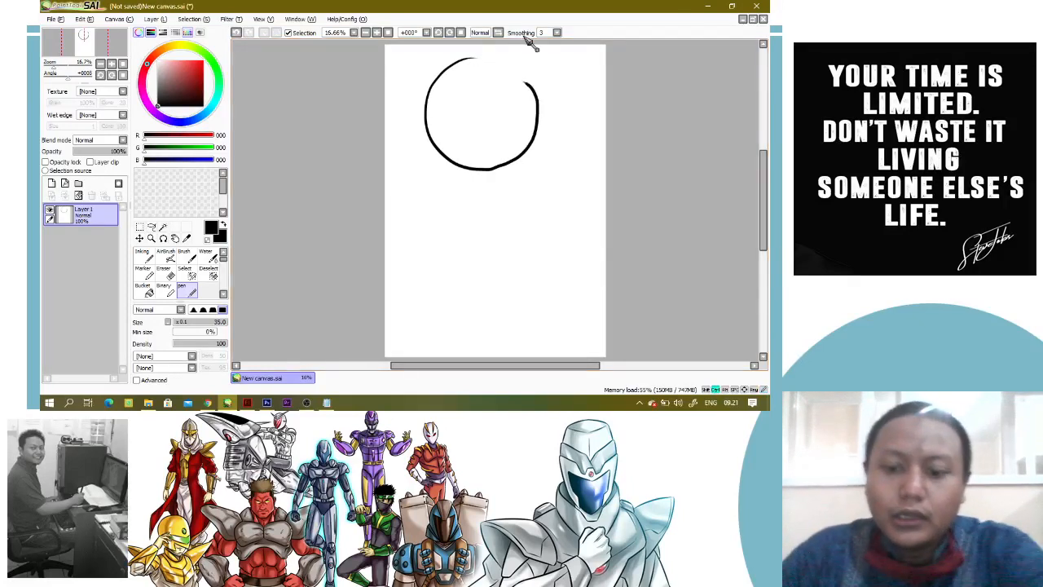
scroll(506, 92, "down", 1)
key("ctrl+z")
mouse_move(489, 57)
left_mouse_down()
mouse_move(471, 149)
mouse_move(494, 59)
mouse_move(463, 60)
mouse_move(532, 126)
mouse_move(480, 49)
mouse_move(499, 133)
left_mouse_up()
key("ctrl+z")
key("ctrl+z")
scroll(481, 70, "up", 2)
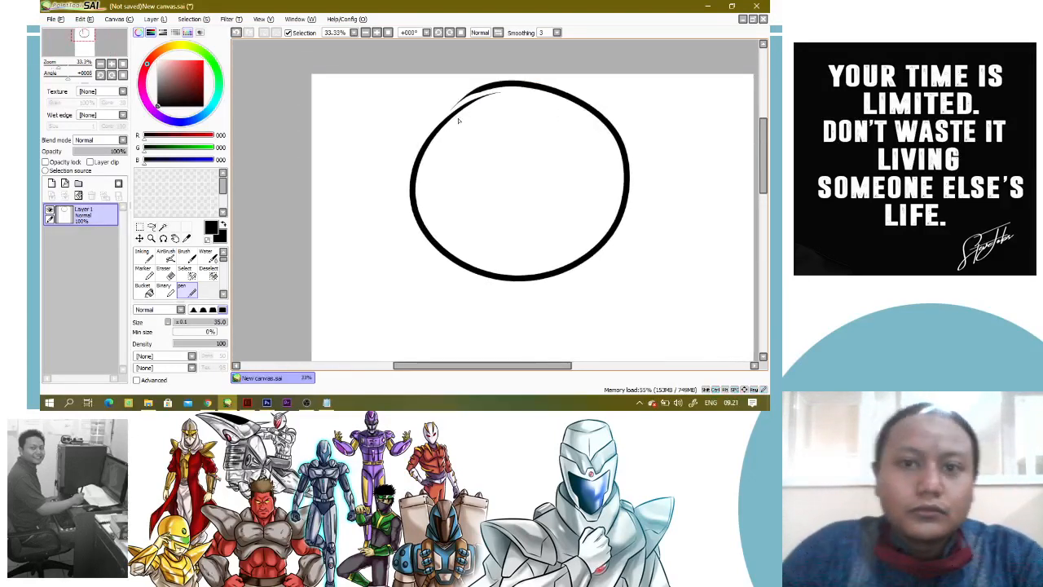
Close and thicken the gap in the circle's upper-left outline with black Pen strokes
mouse_move(475, 90)
left_mouse_down()
mouse_move(459, 121)
mouse_move(465, 104)
mouse_move(424, 145)
mouse_move(432, 138)
mouse_move(411, 193)
left_mouse_up()
key("ctrl+z")
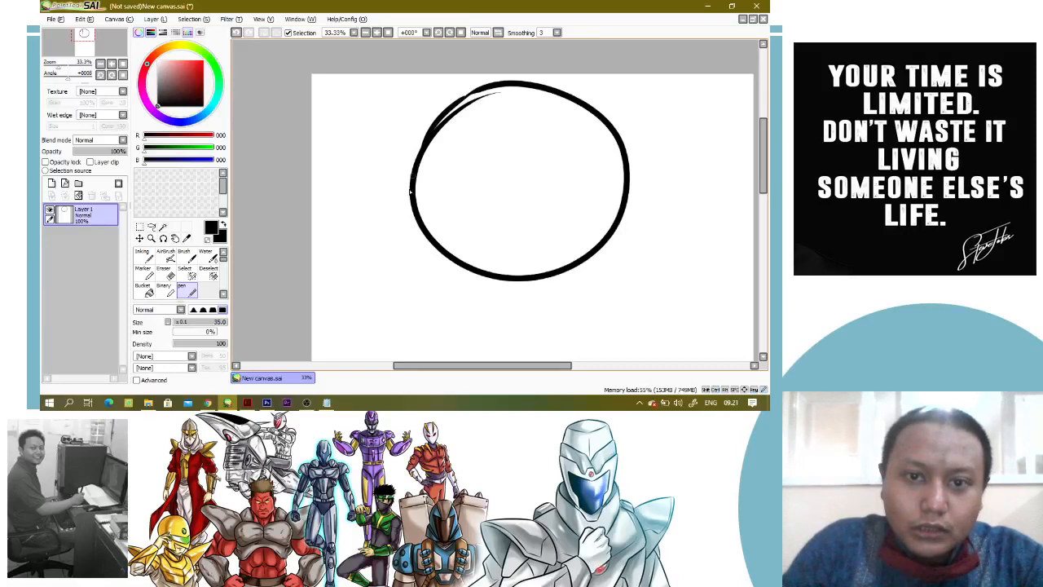
left_click_drag(480, 89, 462, 96)
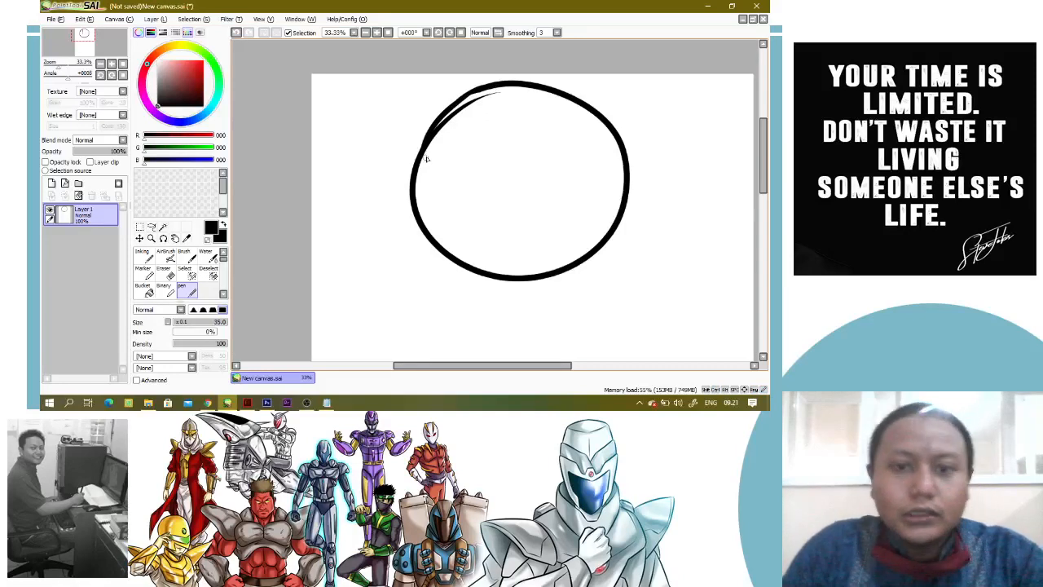
mouse_move(433, 128)
left_mouse_down()
mouse_move(419, 159)
mouse_move(445, 132)
mouse_move(409, 196)
left_mouse_up()
key("ctrl+z")
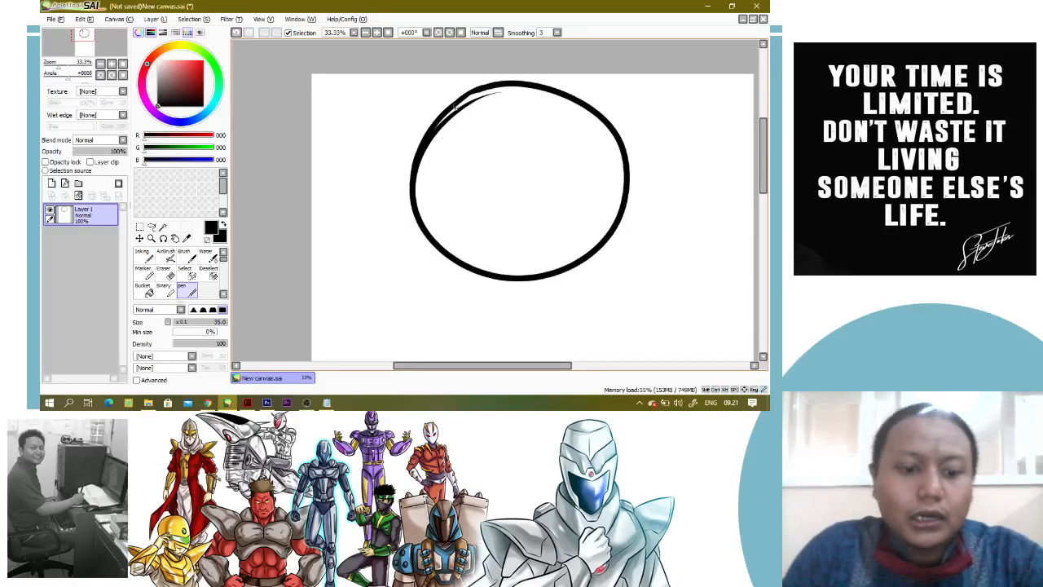
Enlarge the Eraser to size 60 and erase the stray line inside the circle's upper-left edge
key("e")
scroll(481, 114, "up", 3)
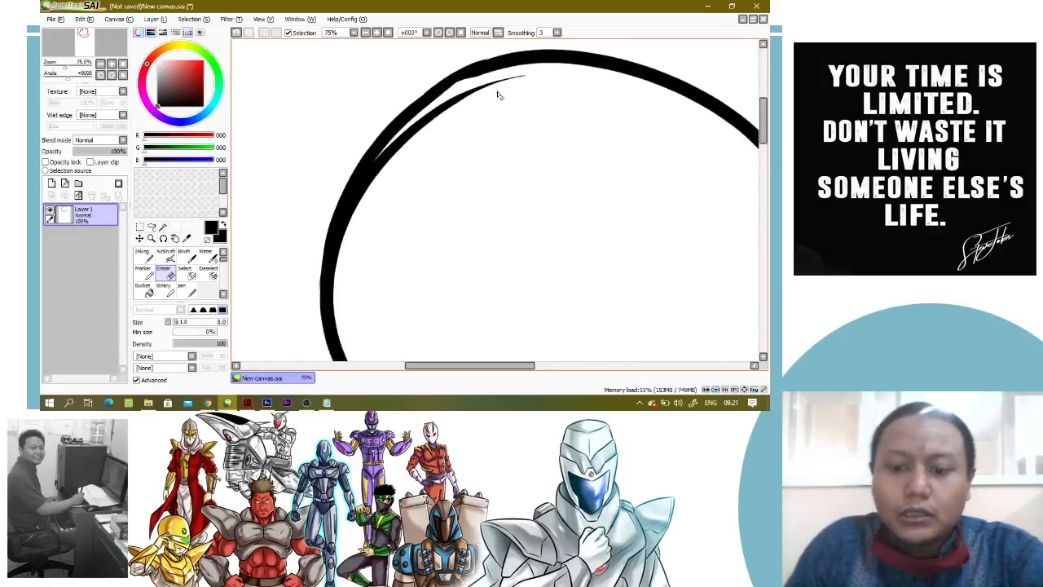
key("]")
key("]")
key("]")
key("]")
key("]")
key("]")
key("]")
key("]")
key("]")
key("]")
key("]")
mouse_move(530, 82)
left_mouse_down()
mouse_move(460, 107)
mouse_move(409, 147)
mouse_move(423, 128)
mouse_move(361, 219)
mouse_move(389, 162)
mouse_move(362, 230)
left_mouse_up()
Smooth the circle's upper-left outline with the Pen so its thickness is even
key("n")
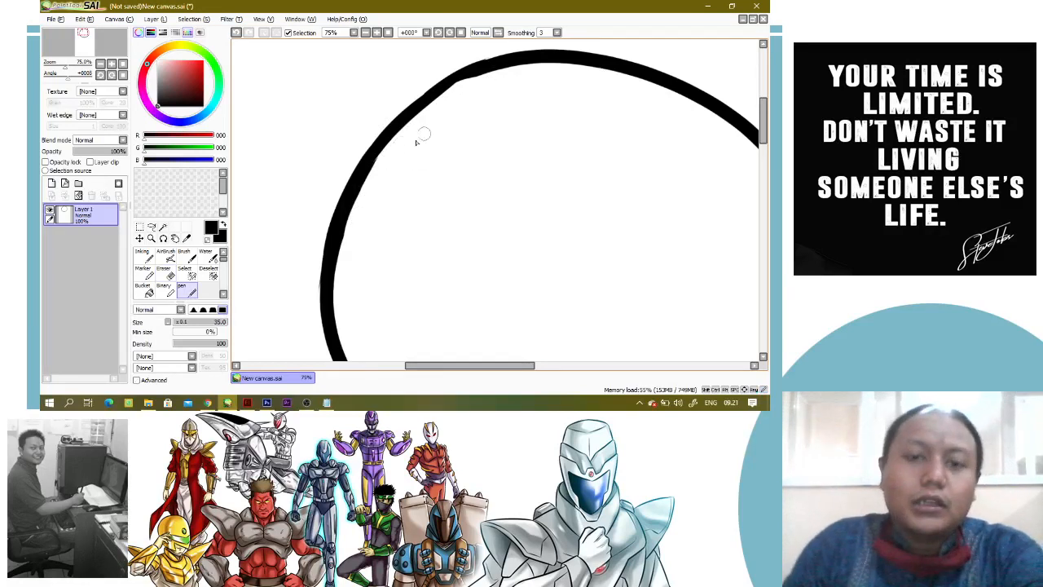
key("ctrl")
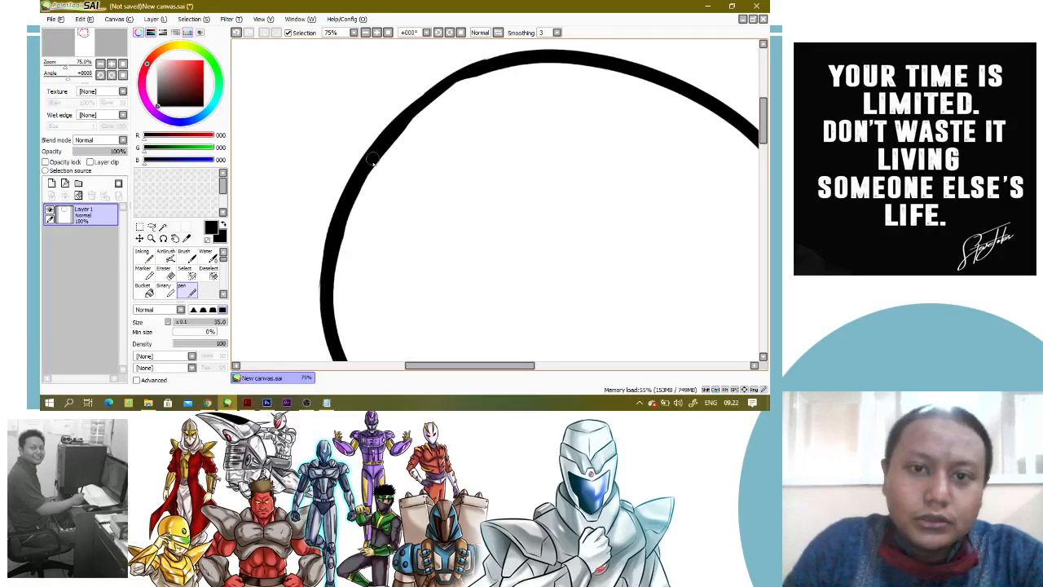
left_click_drag(370, 161, 461, 82)
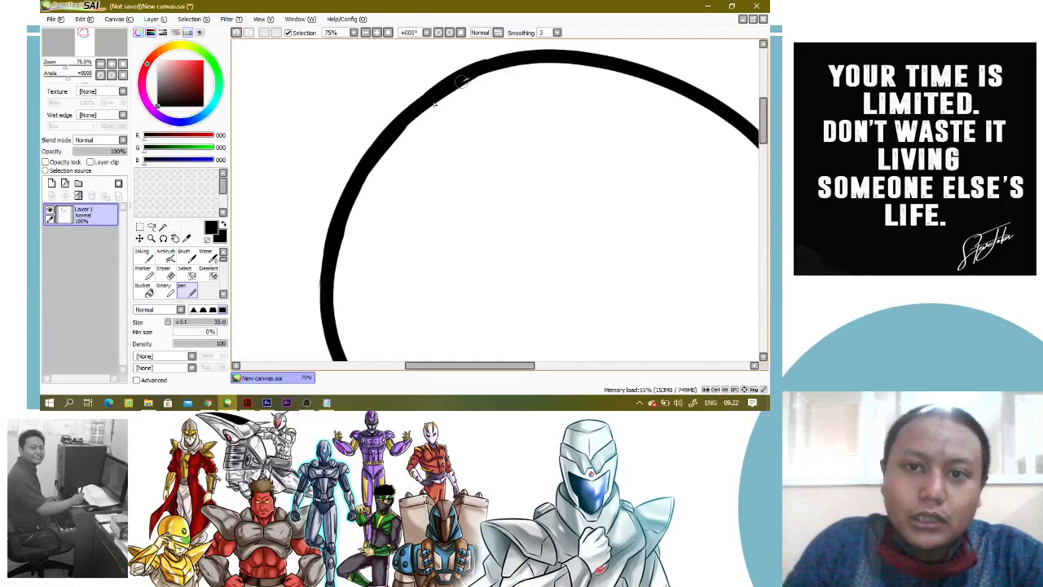
key("ctrl")
left_click_drag(460, 81, 491, 58)
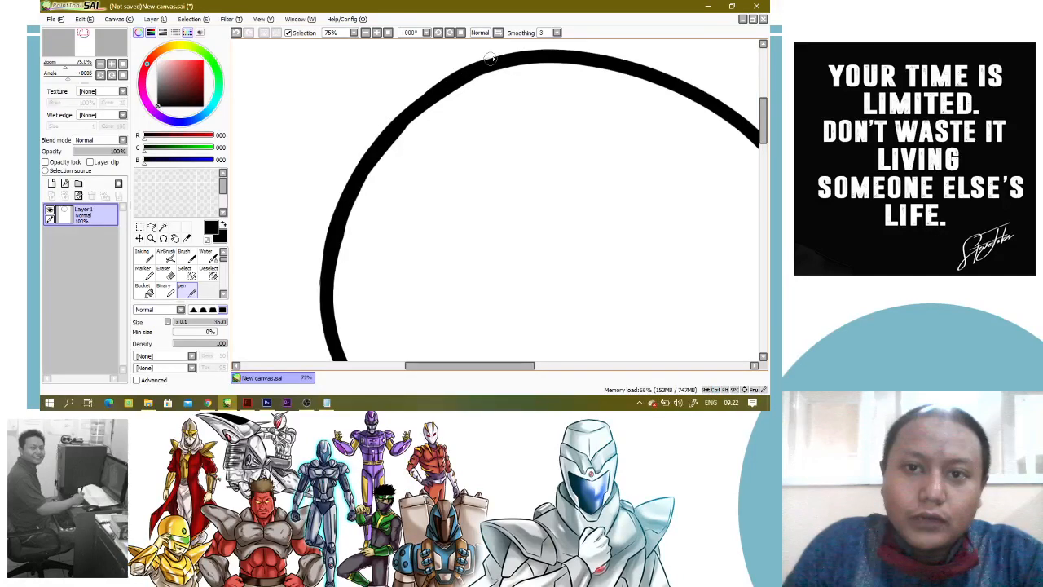
Move the circle slightly down and right on the canvas with the Move tool
scroll(427, 114, "down", 4)
key("e")
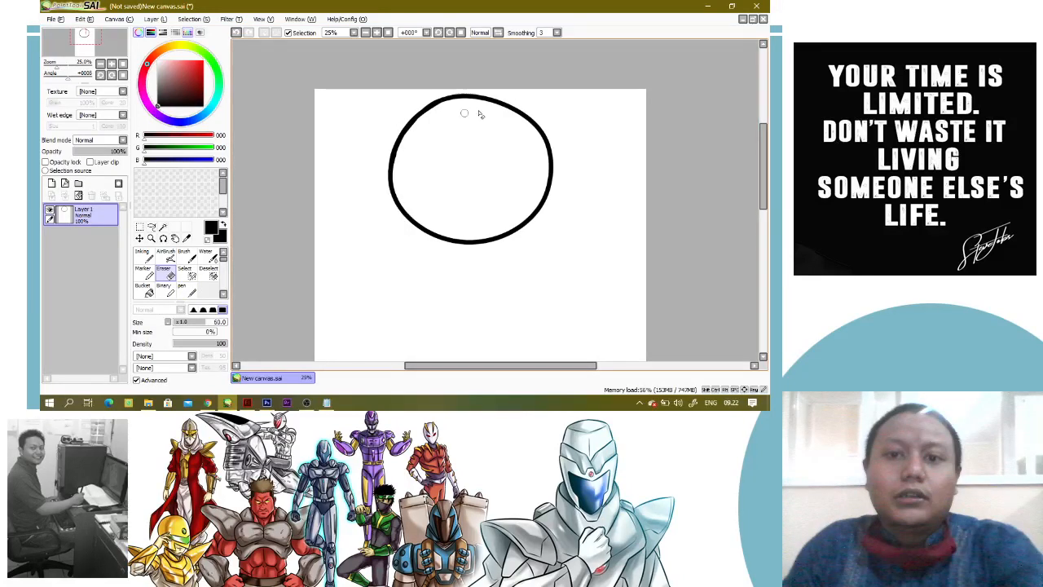
left_click(140, 238)
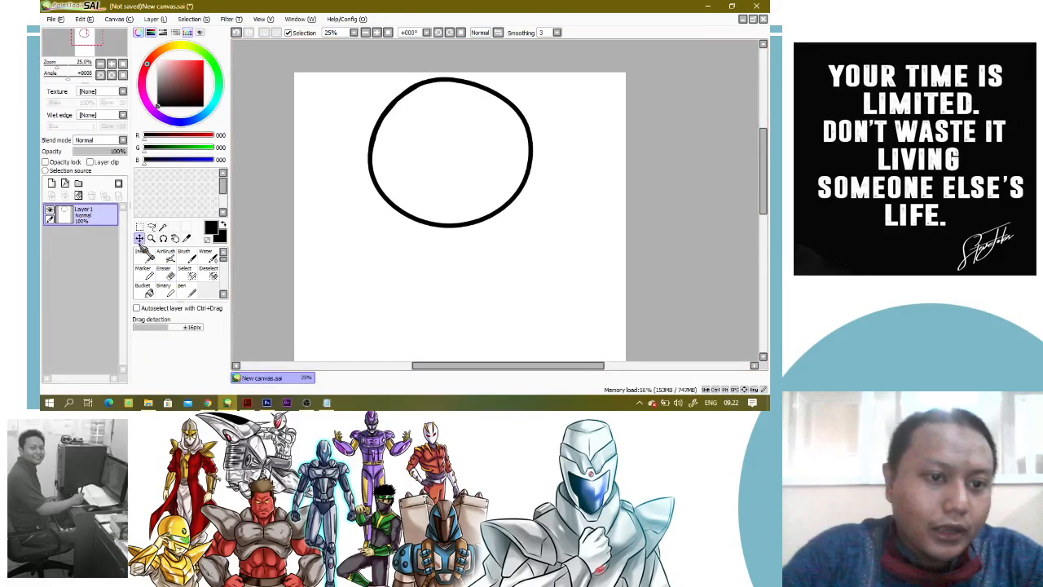
left_click_drag(588, 197, 553, 179)
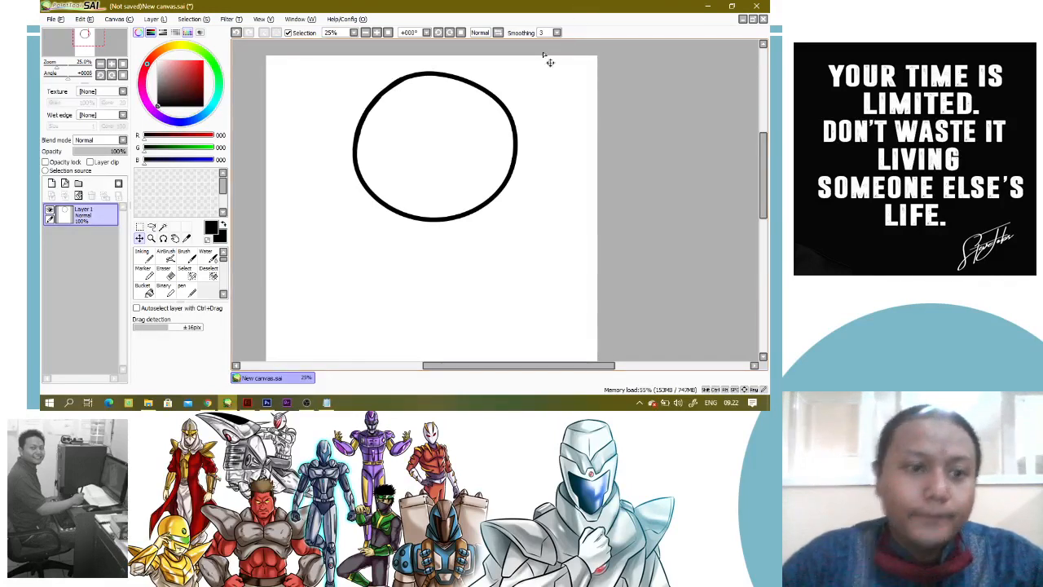
Add a new layer below the circle's outline layer and set the colour to light grey, RGB 192, 192, 192
left_click(51, 183)
left_click_drag(108, 236, 101, 246)
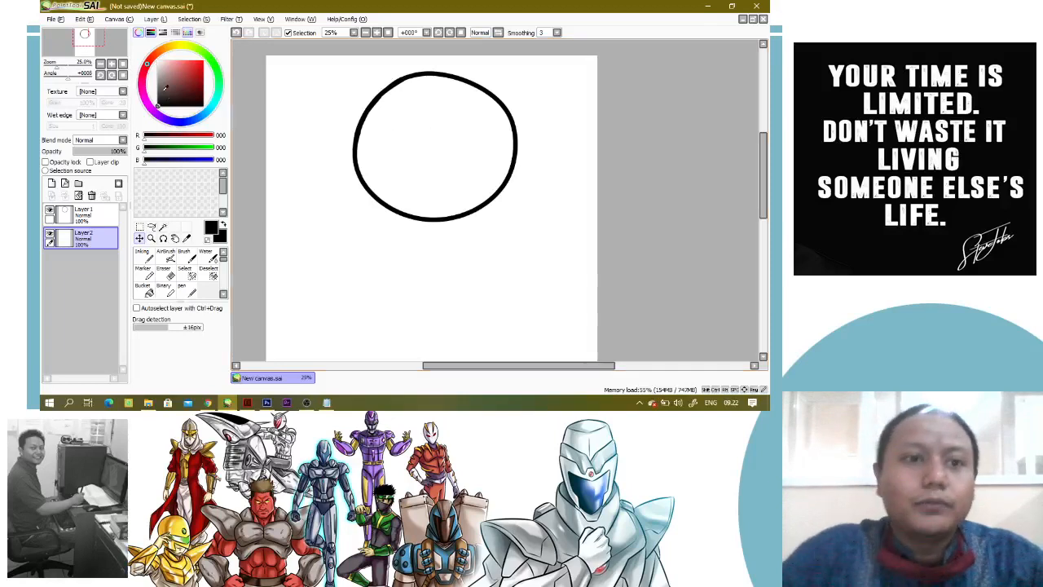
left_click(157, 70)
left_click(157, 72)
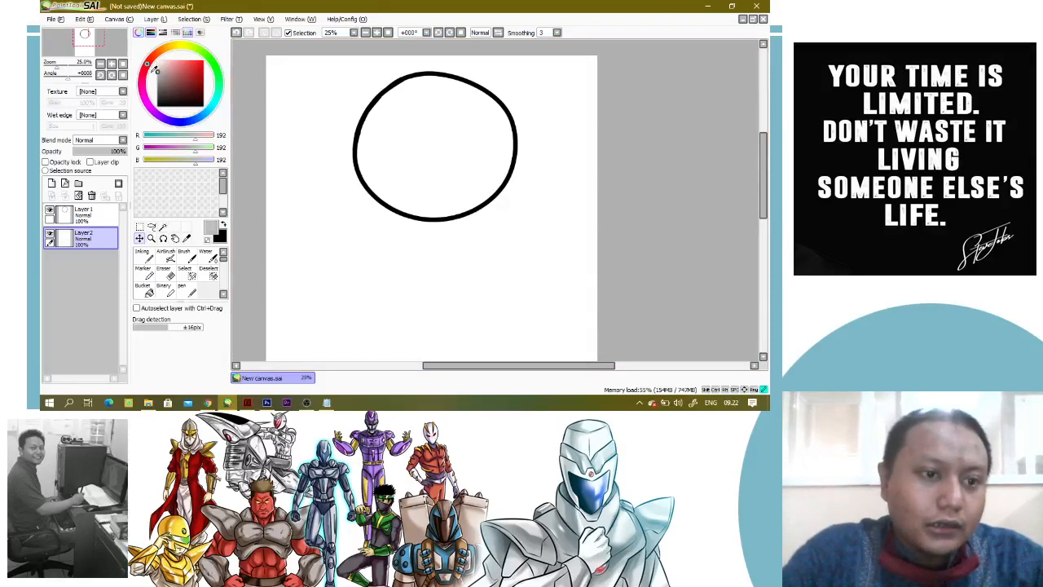
Select the circle's interior from the outline layer with the Magic Wand, fill it with light grey on Layer 2, and deselect
left_click(81, 213)
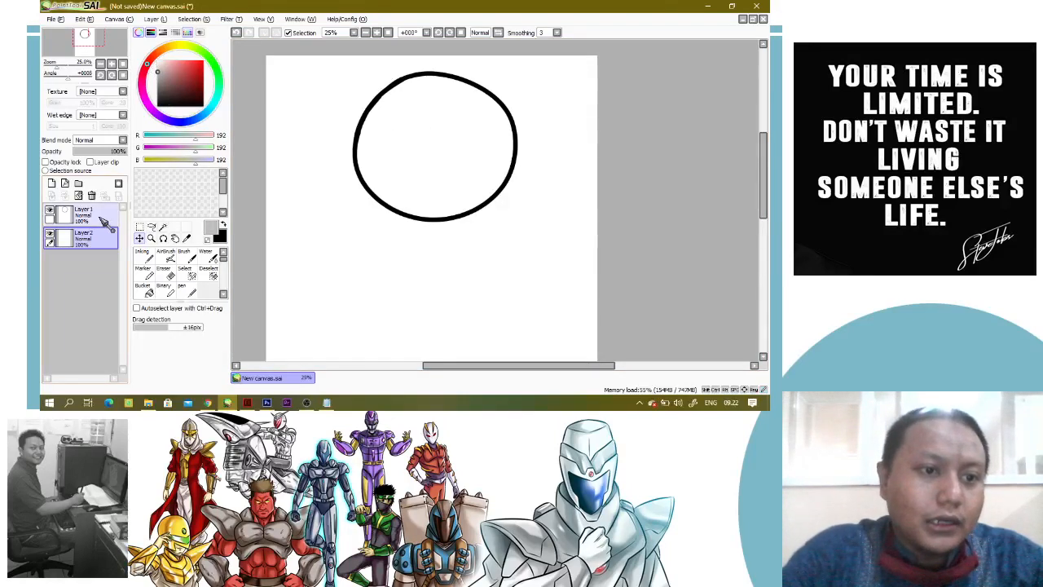
left_click(162, 228)
left_click(466, 159)
left_click(97, 240)
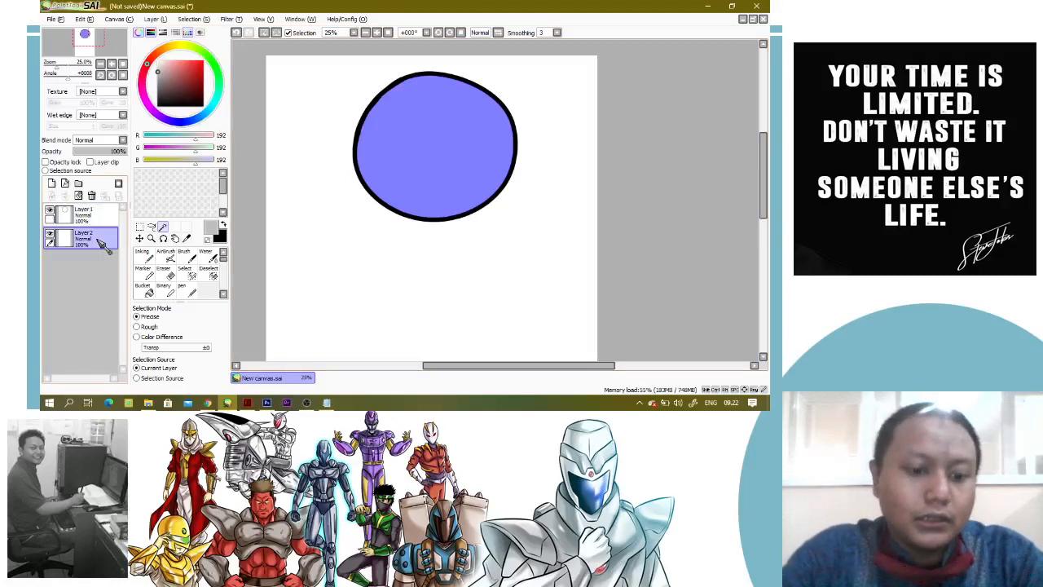
key("alt+Delete")
key("ctrl+d")
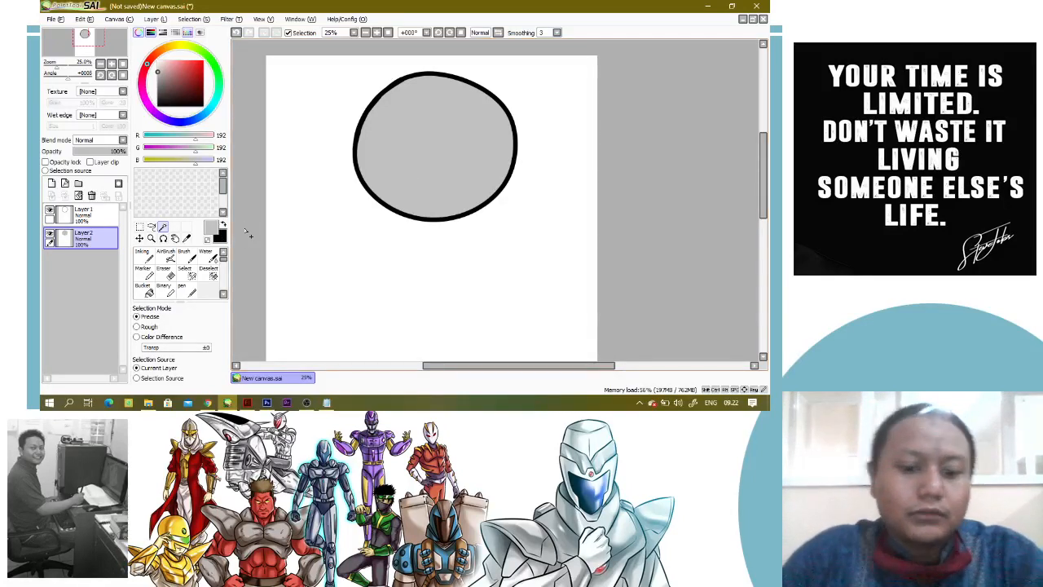
Try shading the circle's right edge in dark grey, RGB 93, 93, 93, with the Brush at size 500, and undo the stroke
left_click(168, 256)
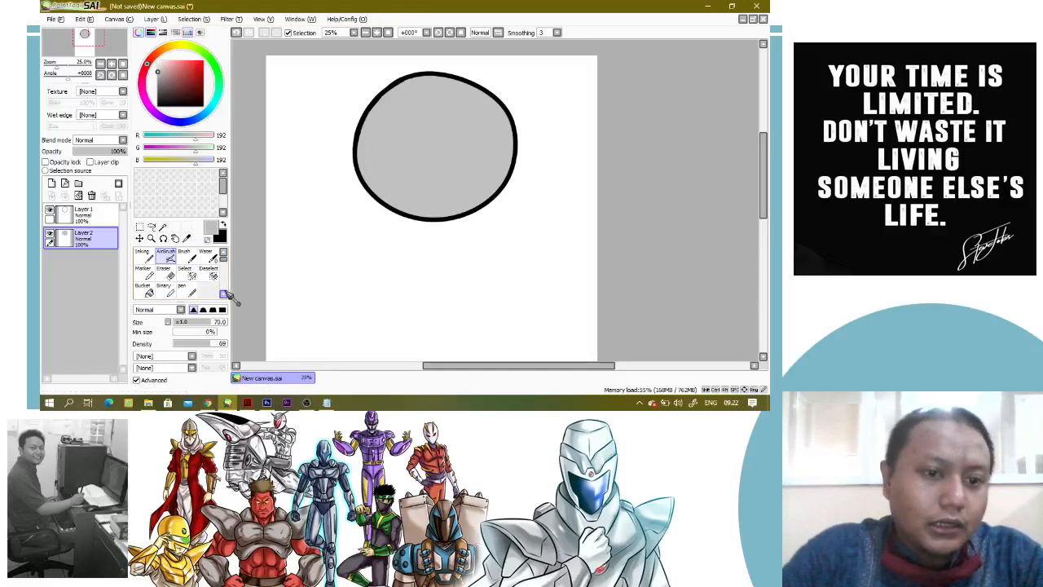
left_click(185, 257)
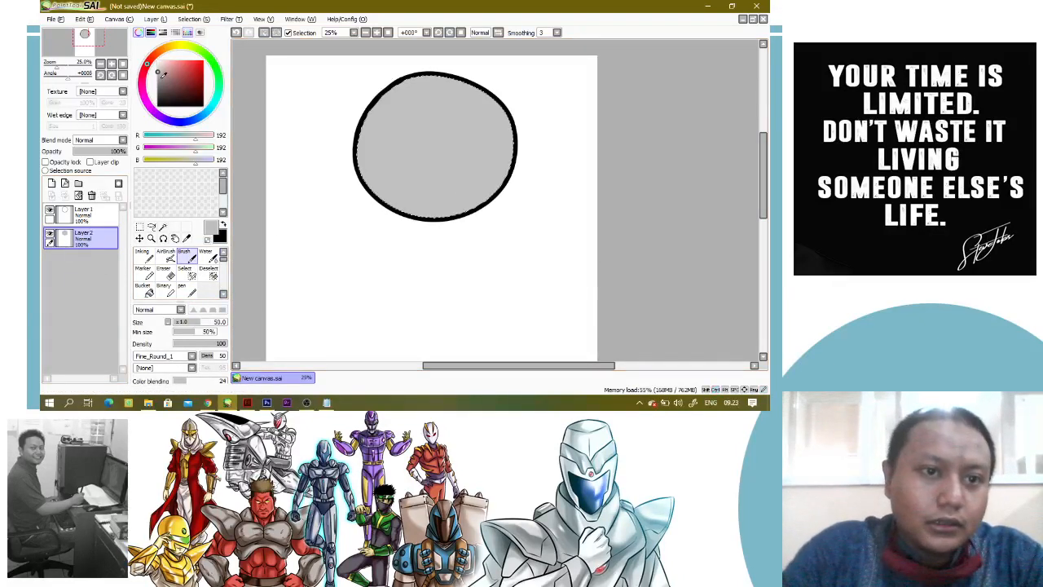
left_click(157, 91)
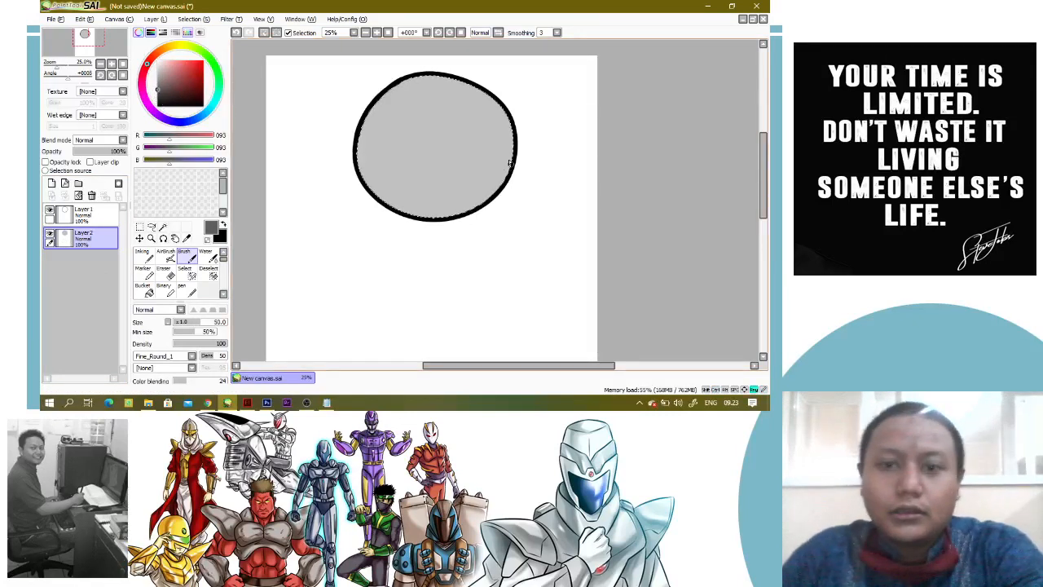
key("]")
key("]")
key("]")
key("]")
key("]")
key("]")
key("]")
key("]")
key("]")
key("]")
key("]")
key("]")
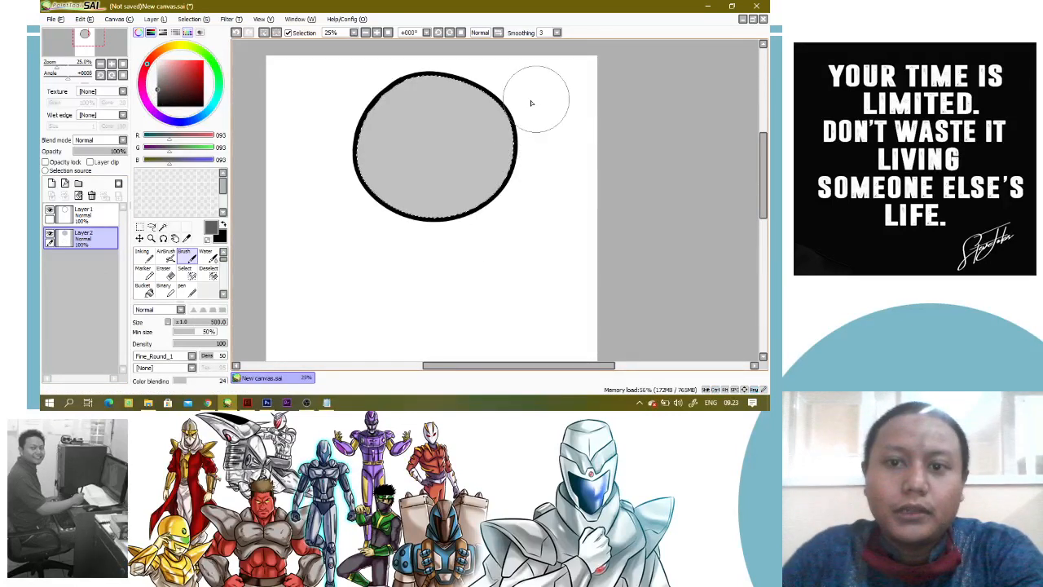
left_click_drag(530, 103, 457, 234)
key("ctrl+z")
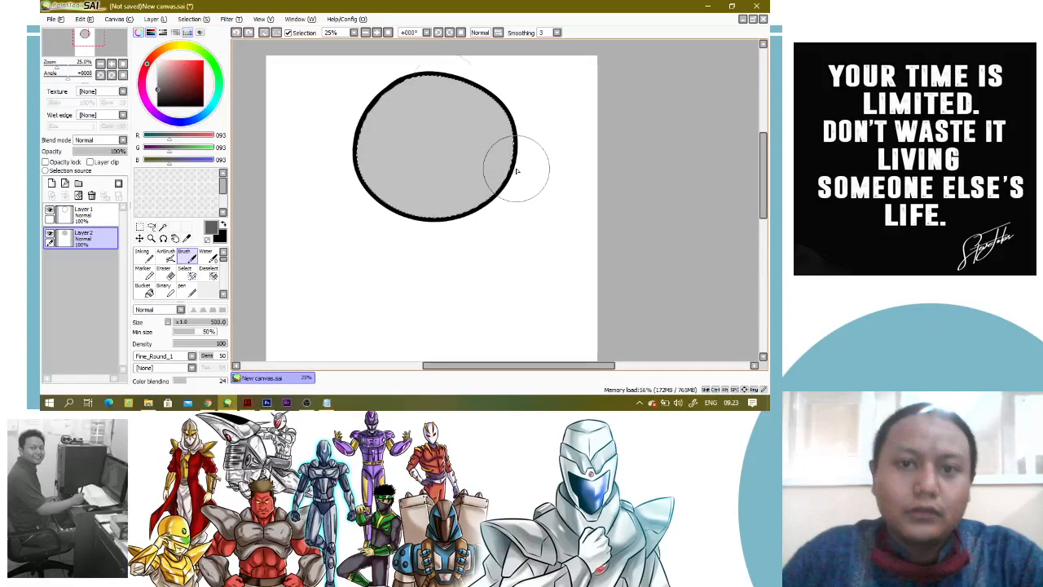
left_click(712, 6)
left_click(267, 403)
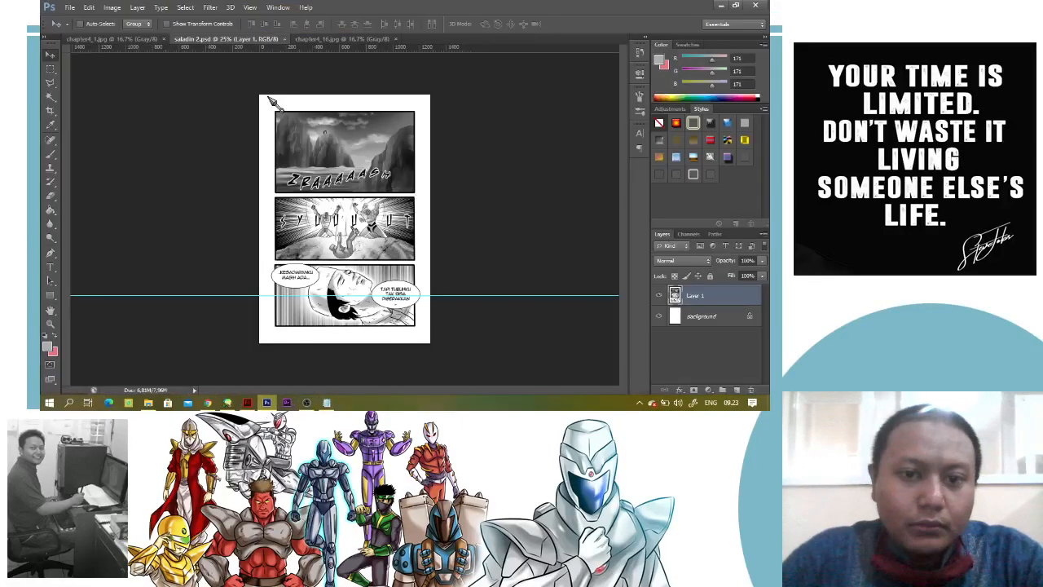
left_click(70, 7)
left_click(202, 71)
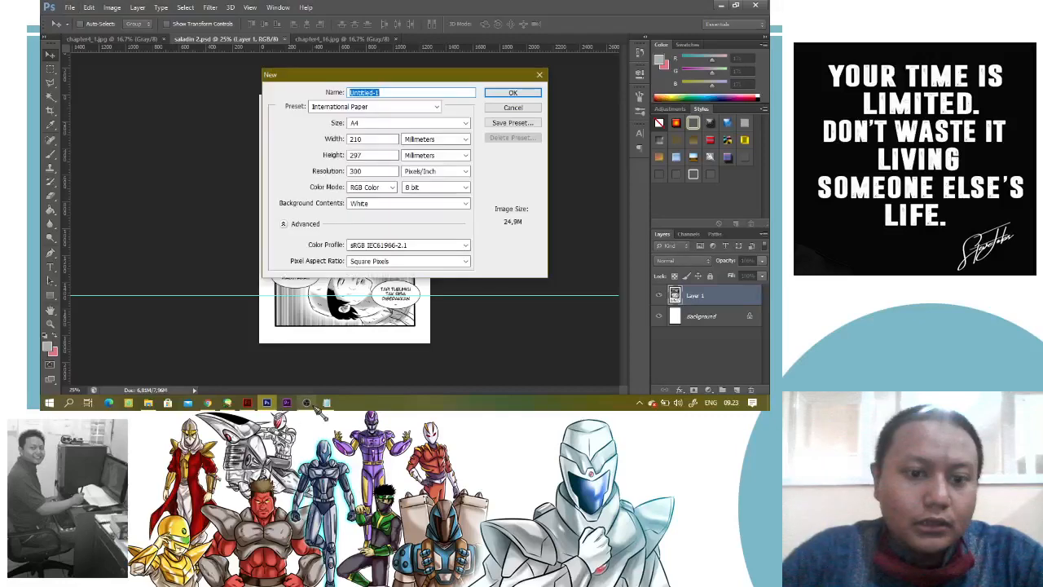
mouse_move(307, 409)
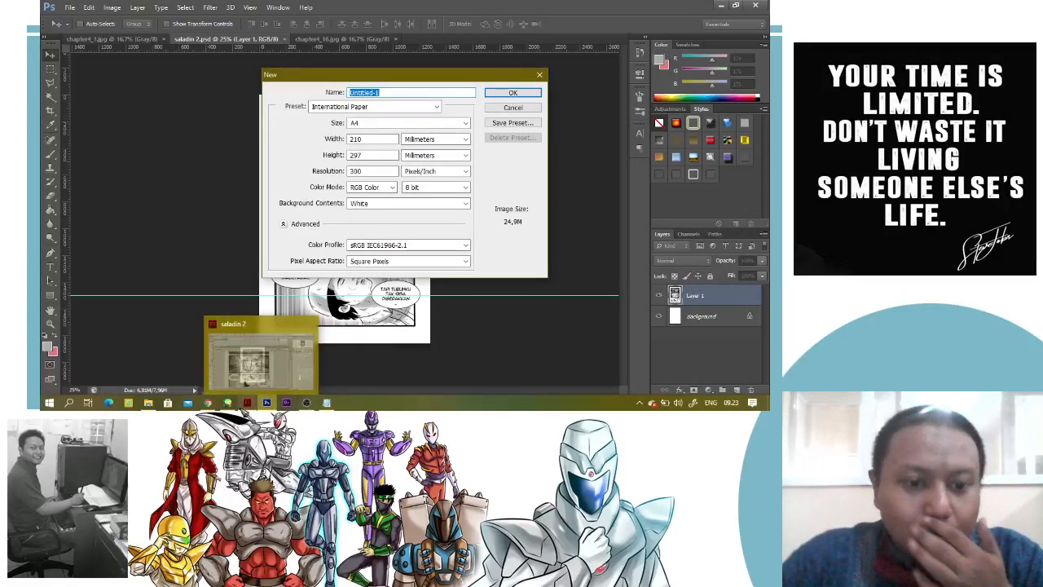
left_click(231, 407)
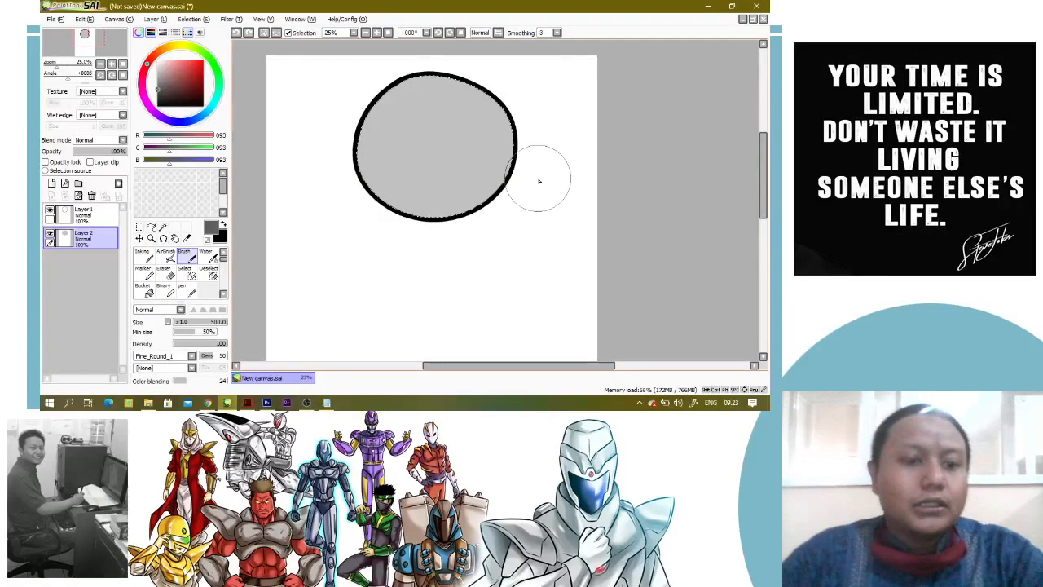
Delete the grey fill and circle outline layers, keep one new empty layer for the Pen, and deselect
left_click(92, 196)
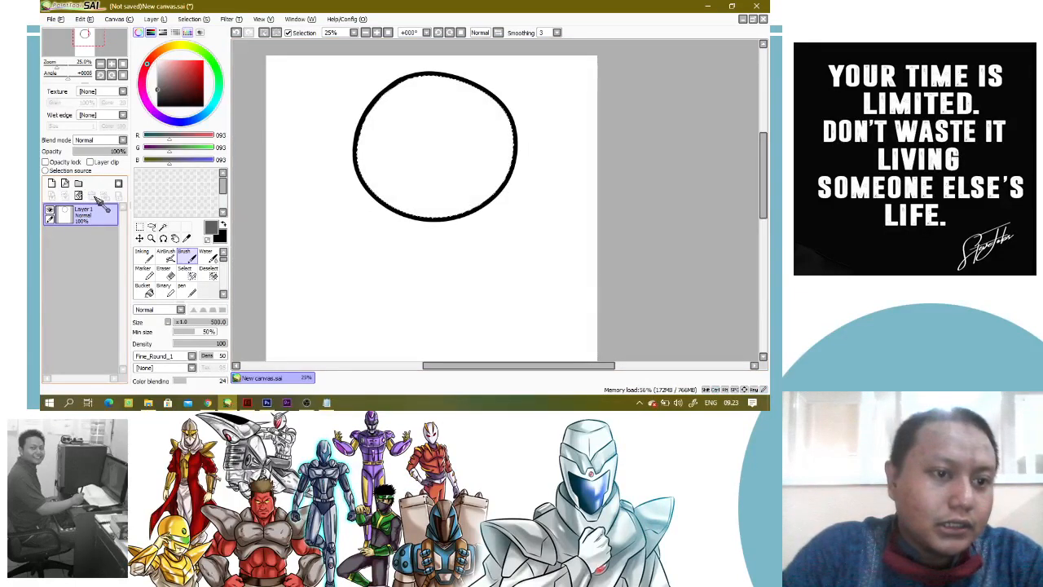
left_click(51, 182)
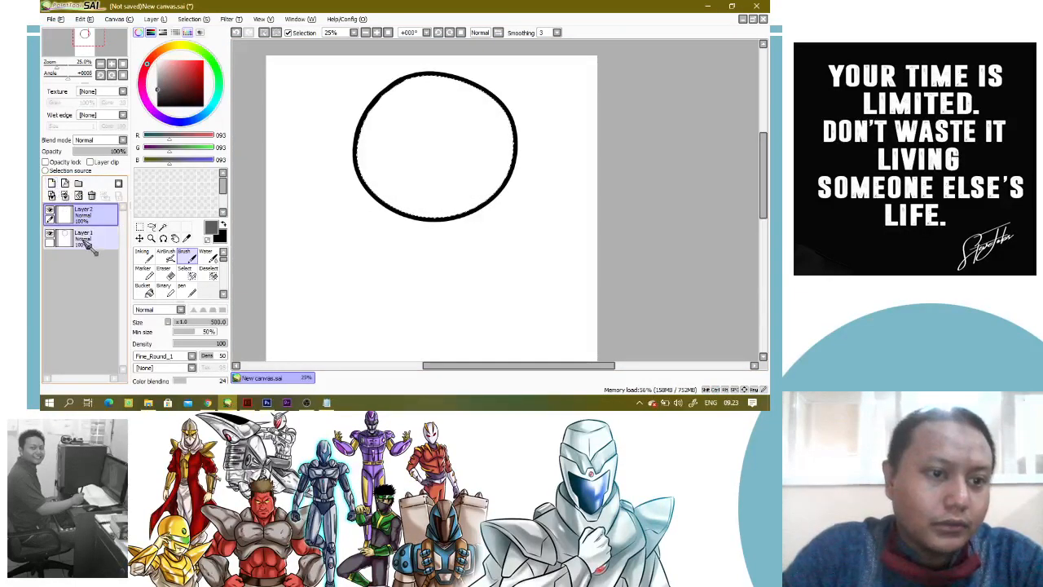
left_click(91, 196)
key("n")
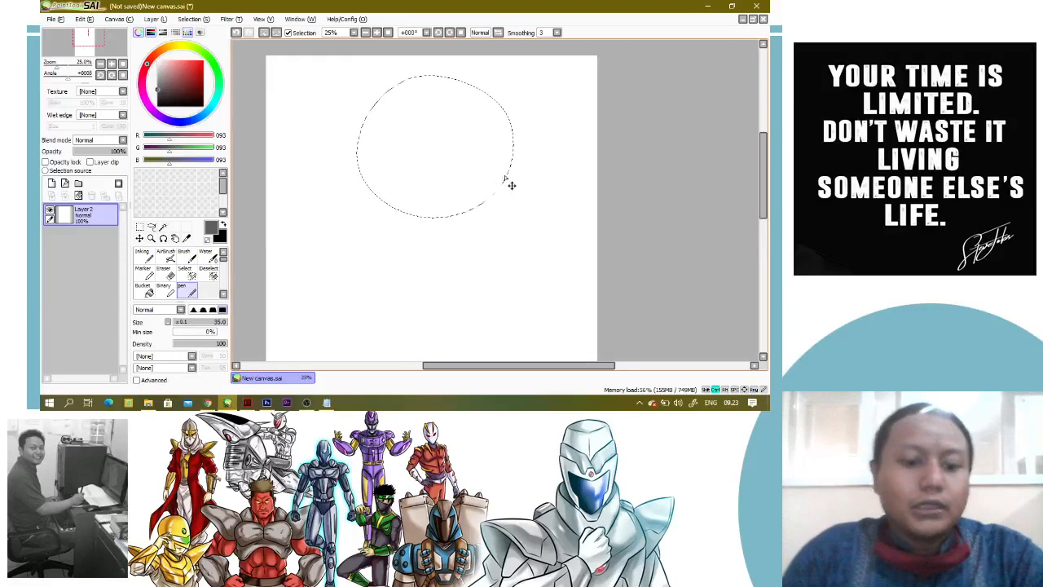
key("ctrl+d")
Set the colour to light grey, RGB 195, 195, 195, and paint a slanted patch on the canvas with the Pen
left_click(156, 73)
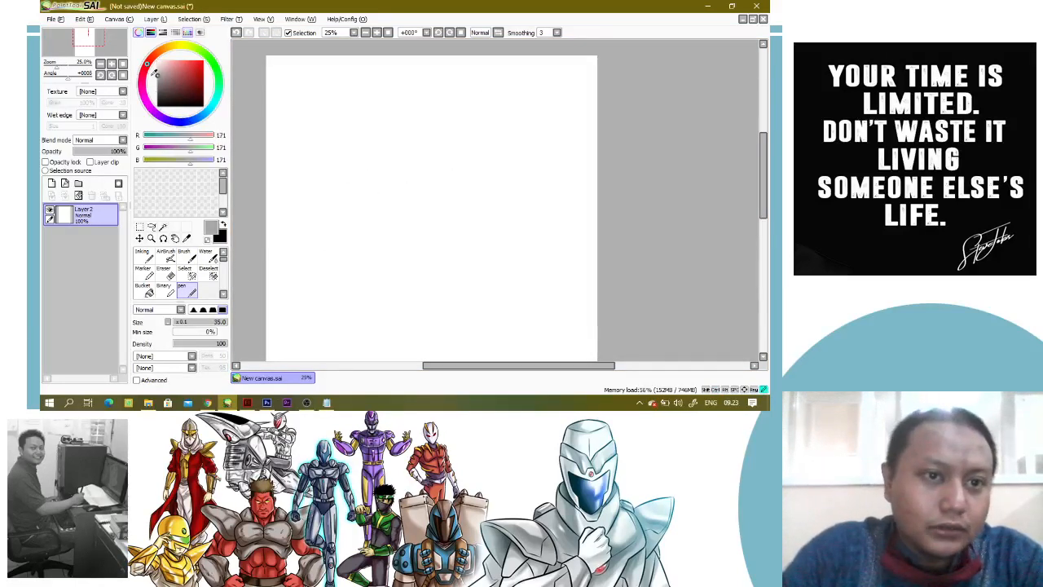
left_click_drag(152, 75, 152, 71)
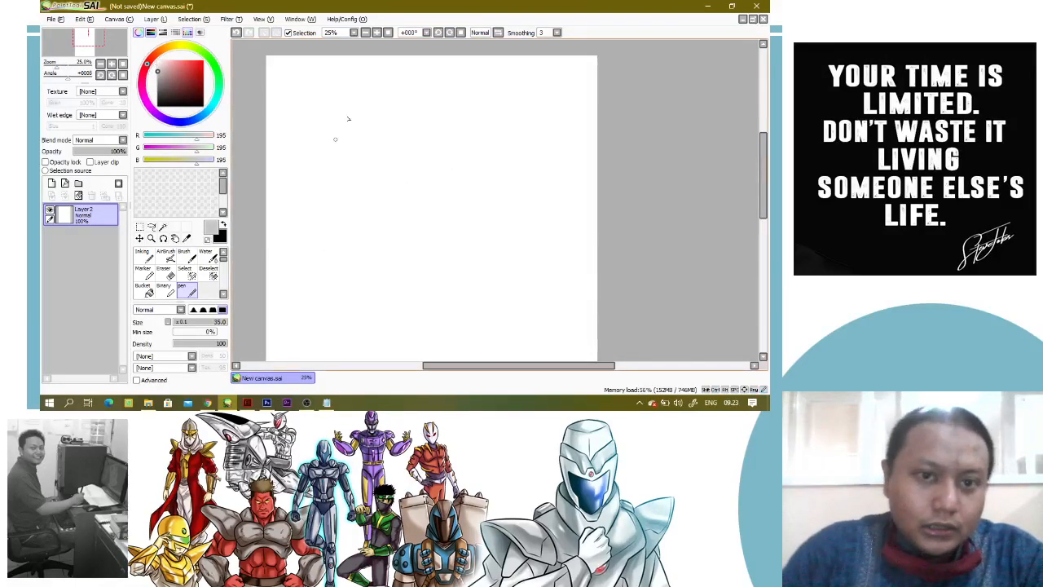
mouse_move(348, 119)
left_mouse_down()
mouse_move(323, 242)
mouse_move(362, 146)
mouse_move(339, 231)
mouse_move(334, 206)
mouse_move(349, 165)
mouse_move(330, 206)
mouse_move(350, 184)
left_mouse_up()
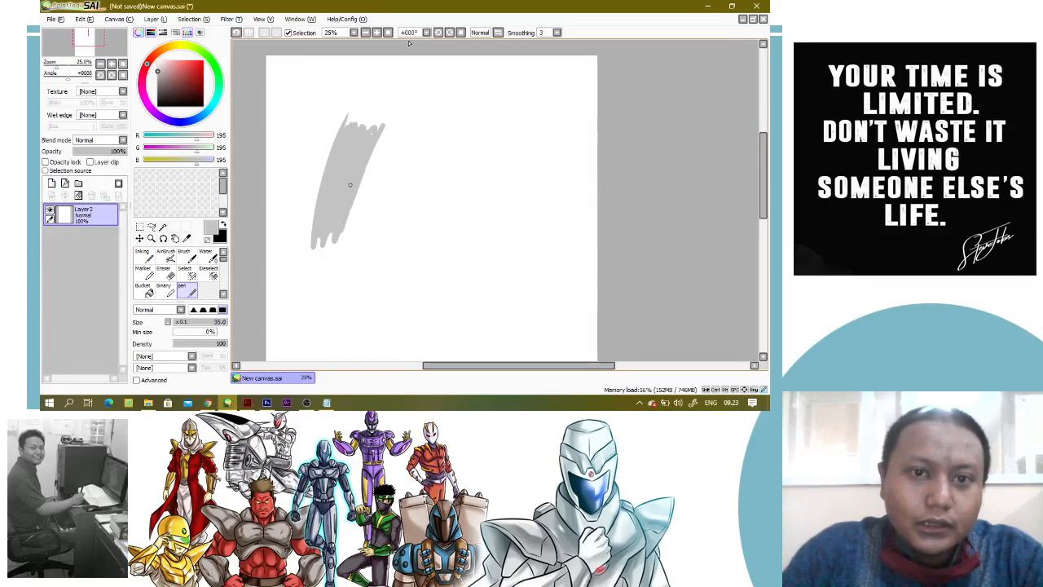
Handwrite "mainkan tekanan" in red, RGB 255, 1, 1, across the upper edge of the canvas with the Pen
left_click(203, 61)
left_click_drag(280, 68, 279, 93)
left_click_drag(281, 90, 321, 90)
mouse_move(328, 77)
left_mouse_down()
mouse_move(328, 89)
mouse_move(354, 97)
left_mouse_up()
left_click_drag(376, 73, 383, 95)
left_click_drag(391, 93, 404, 93)
mouse_move(442, 57)
left_mouse_down()
mouse_move(441, 91)
mouse_move(463, 70)
left_mouse_up()
left_click_drag(450, 89, 463, 95)
left_click_drag(476, 59, 476, 96)
mouse_move(489, 78)
left_mouse_down()
mouse_move(501, 96)
mouse_move(522, 96)
left_mouse_up()
mouse_move(527, 80)
left_mouse_down()
mouse_move(540, 96)
mouse_move(592, 75)
left_mouse_up()
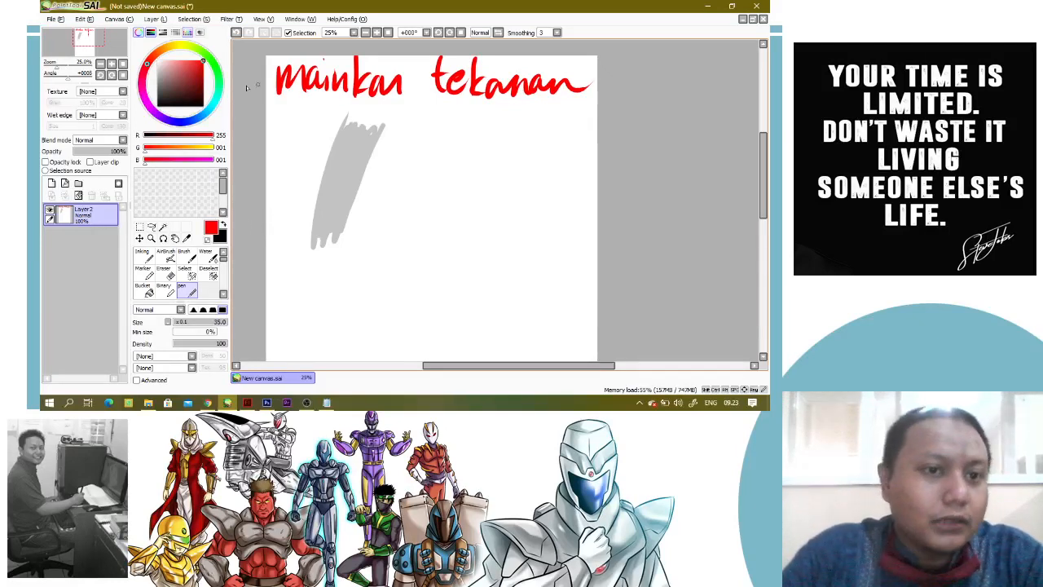
Paint a dark grey patch, RGB 87, 87, 87, and a black patch side by side to the right of the light grey one
left_click_drag(165, 72, 149, 89)
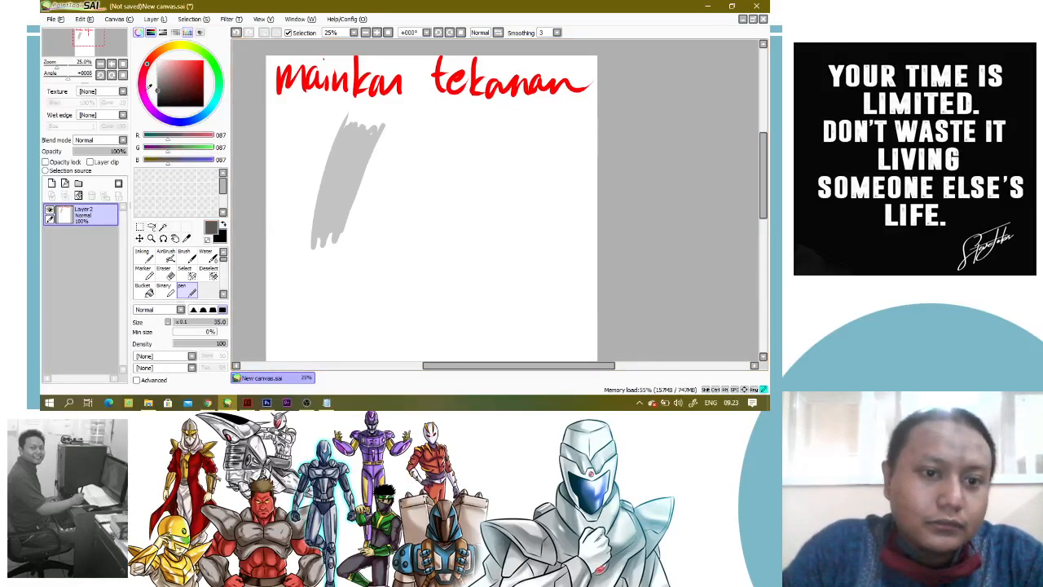
mouse_move(381, 124)
left_mouse_down()
mouse_move(334, 249)
mouse_move(355, 243)
left_mouse_up()
mouse_move(410, 134)
left_mouse_down()
mouse_move(363, 238)
mouse_move(373, 170)
left_mouse_up()
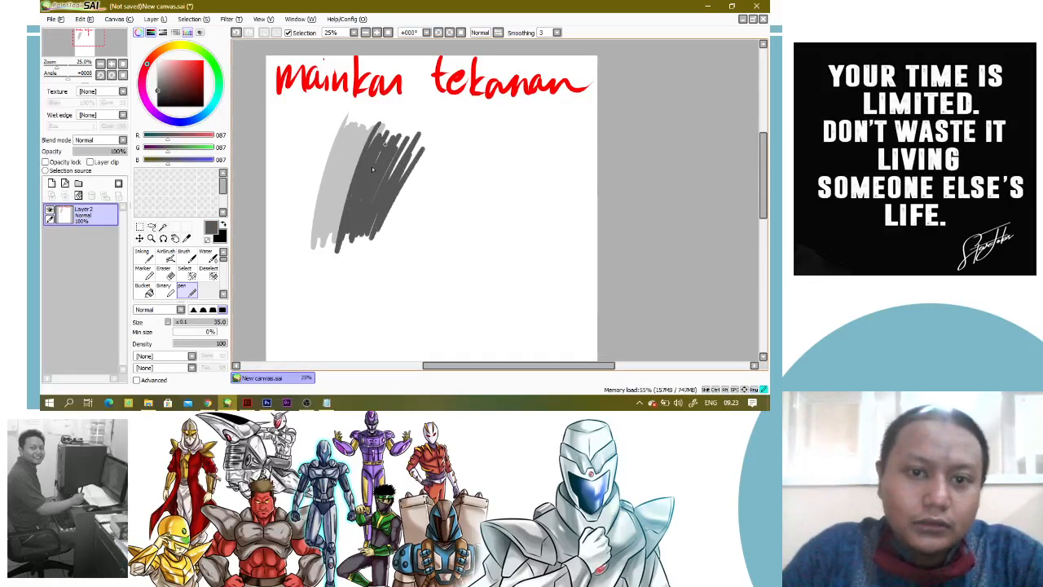
left_click(158, 106)
mouse_move(441, 131)
left_mouse_down()
mouse_move(384, 233)
mouse_move(416, 147)
mouse_move(465, 144)
mouse_move(420, 188)
left_mouse_up()
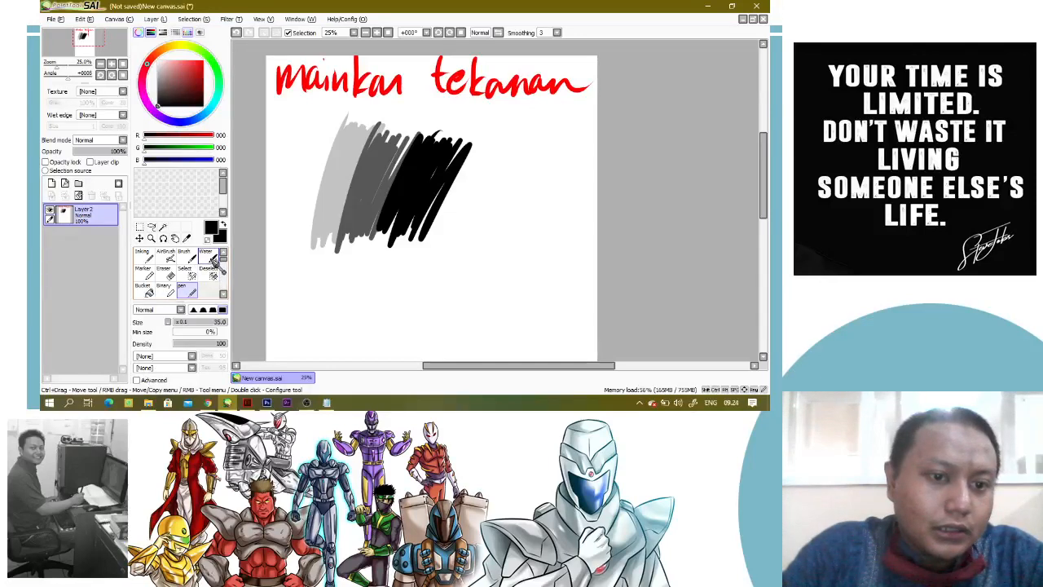
Set the Water tool's size to 200, try blending the light and dark grey patches, and undo the stroke
left_click(209, 258)
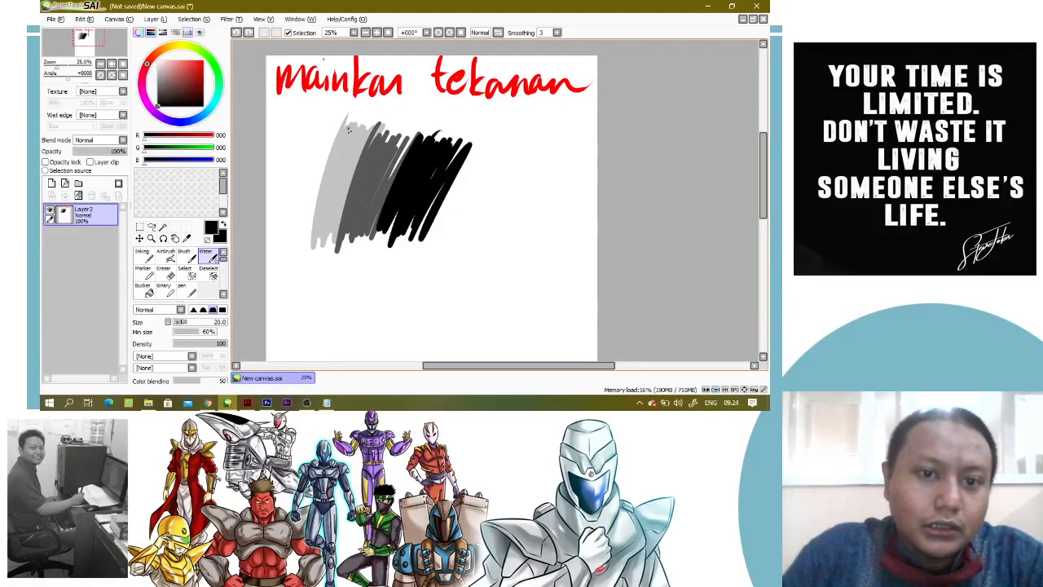
key("]")
key("]")
key("]")
key("]")
key("]")
key("]")
key("]")
key("]")
key("]")
key("]")
key("]")
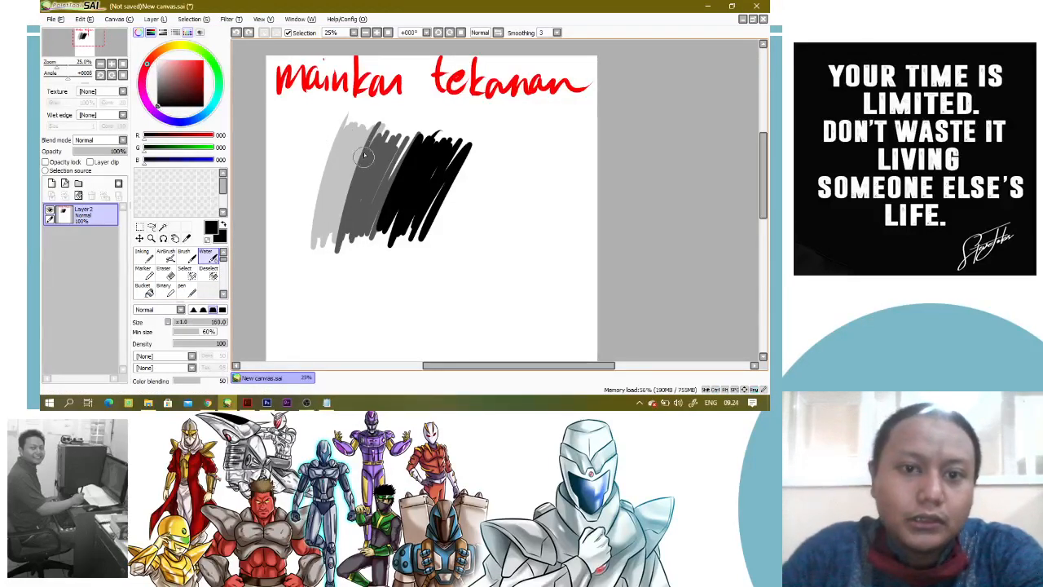
key("]")
left_click_drag(375, 135, 334, 241)
key("ctrl+z")
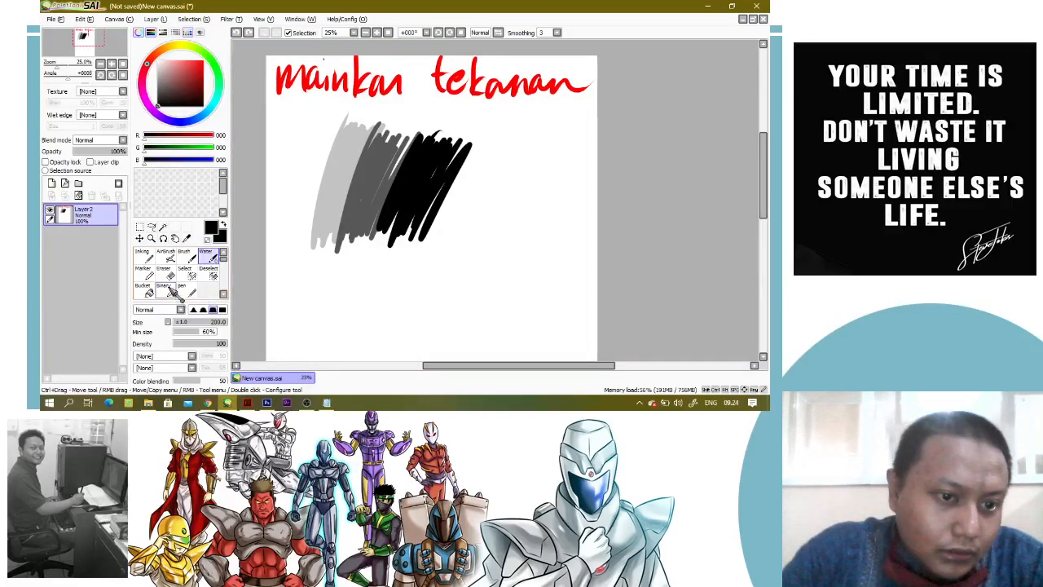
Try blending the light and dark grey patches with the Oil Water brush, and undo the stroke
scroll(228, 276, "down", 2)
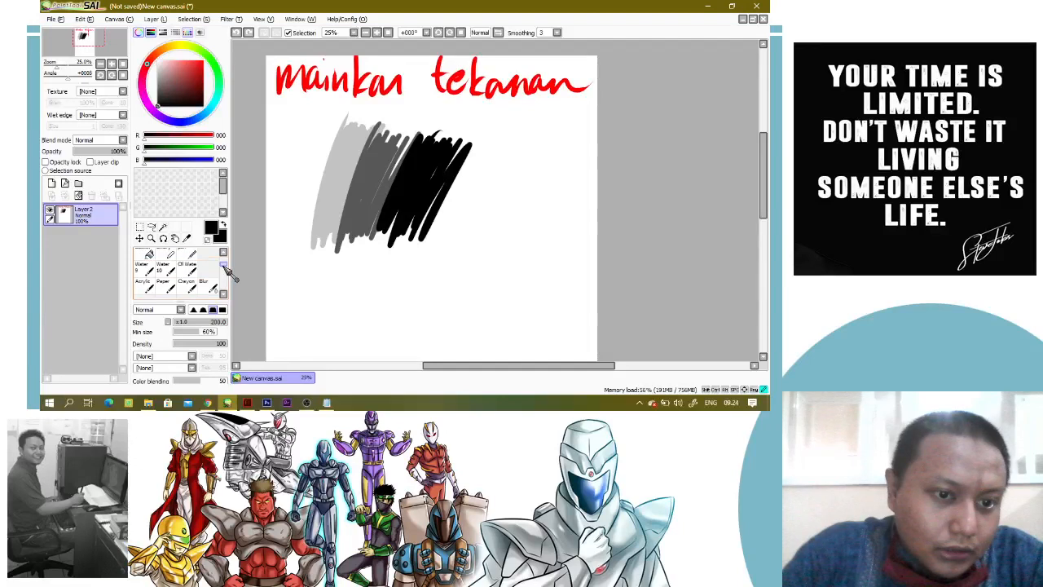
left_click(204, 283)
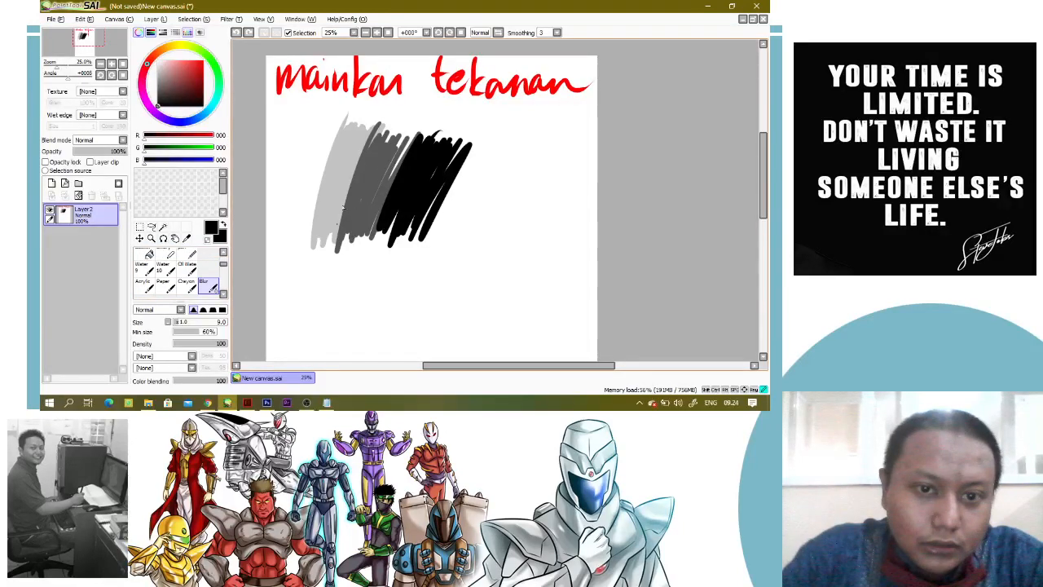
left_click(188, 266)
left_click_drag(360, 147, 329, 231)
key("ctrl+z")
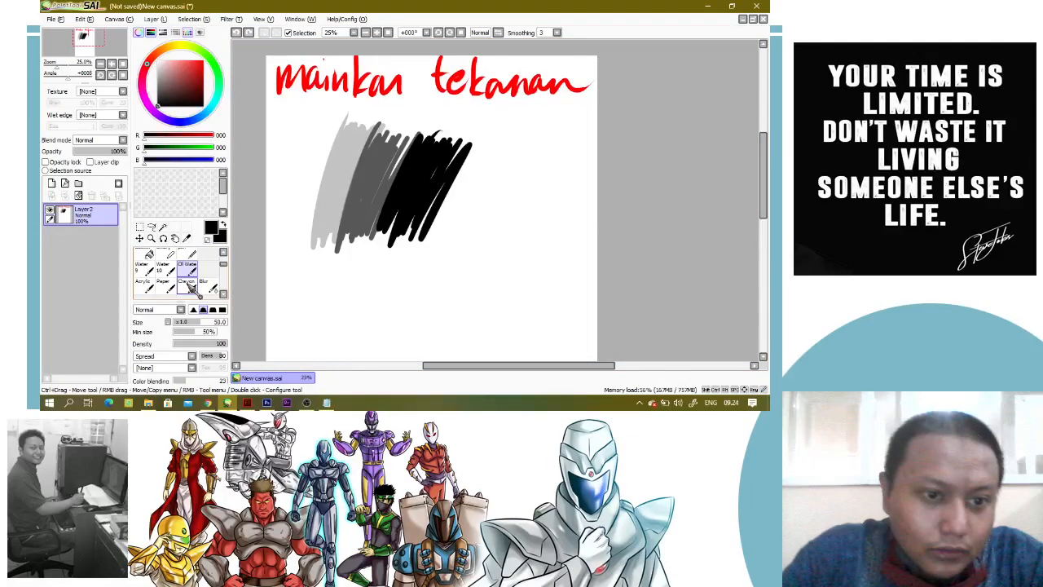
Blend the light grey, dark grey and black patches into a gradual transition with the Water tool at size 200
scroll(196, 281, "up", 2)
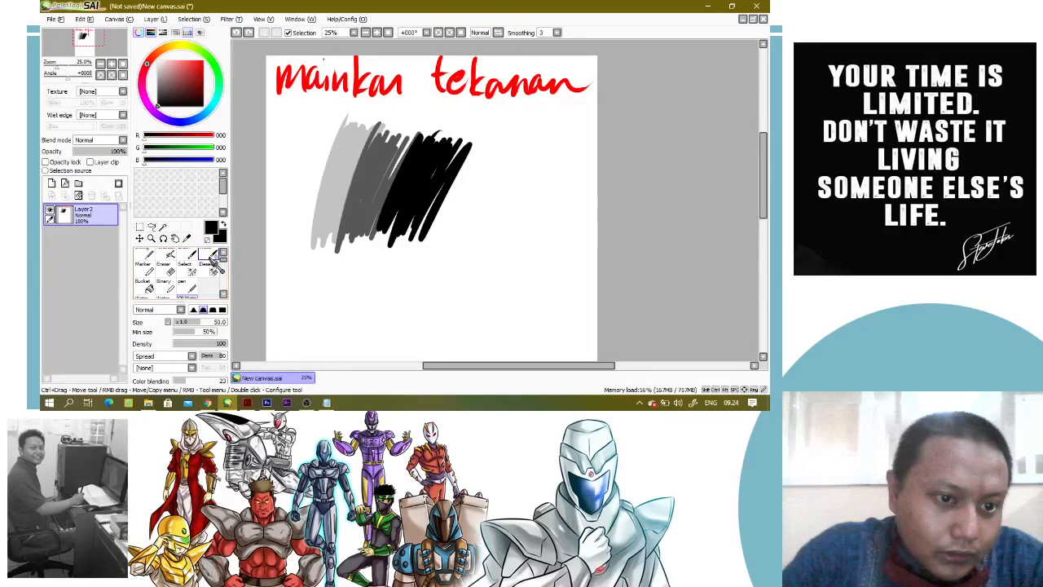
left_click(210, 255)
left_click_drag(286, 228, 327, 151)
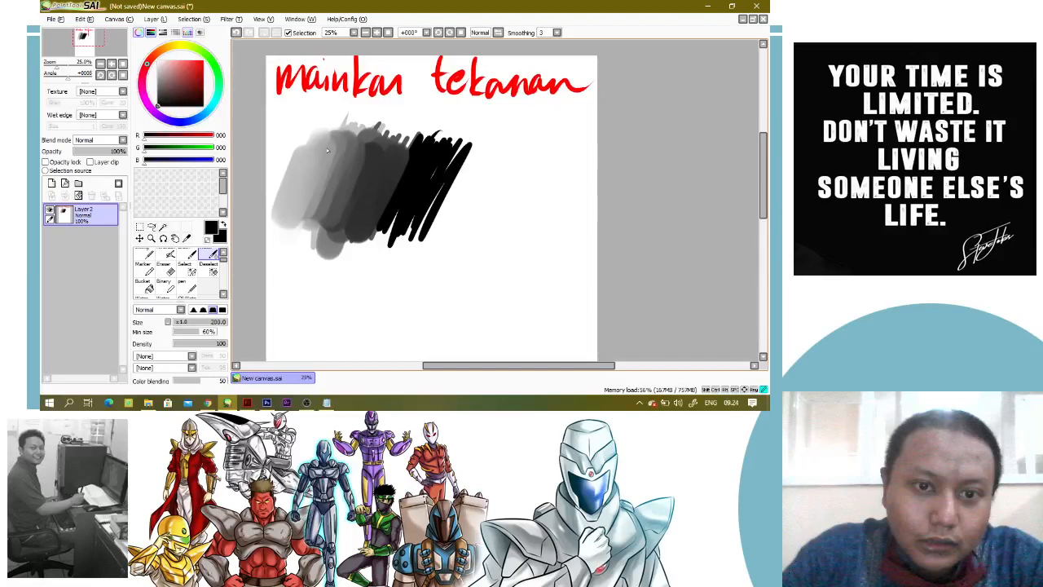
left_click_drag(328, 151, 404, 196)
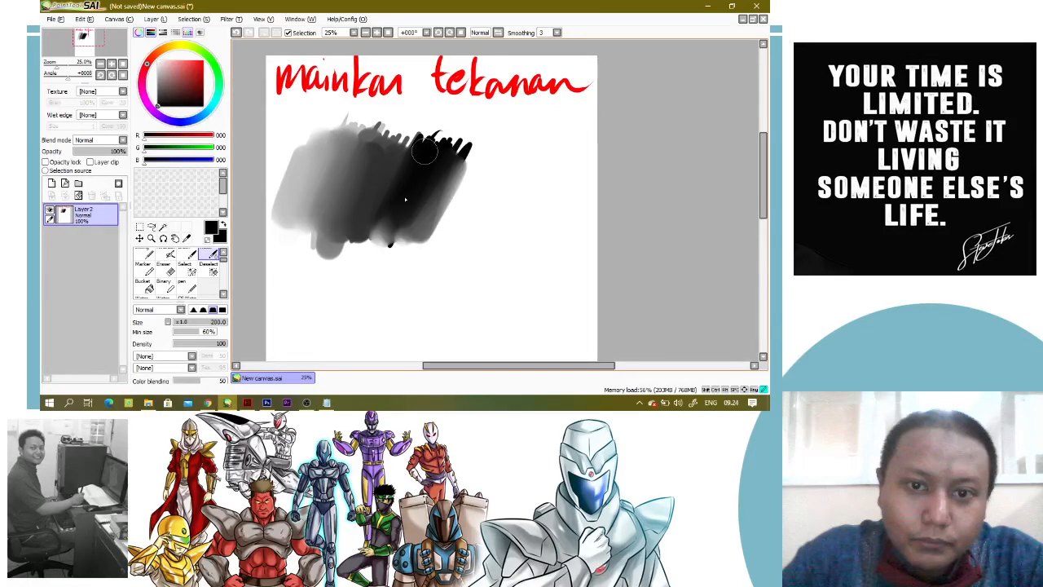
left_click_drag(405, 200, 456, 168)
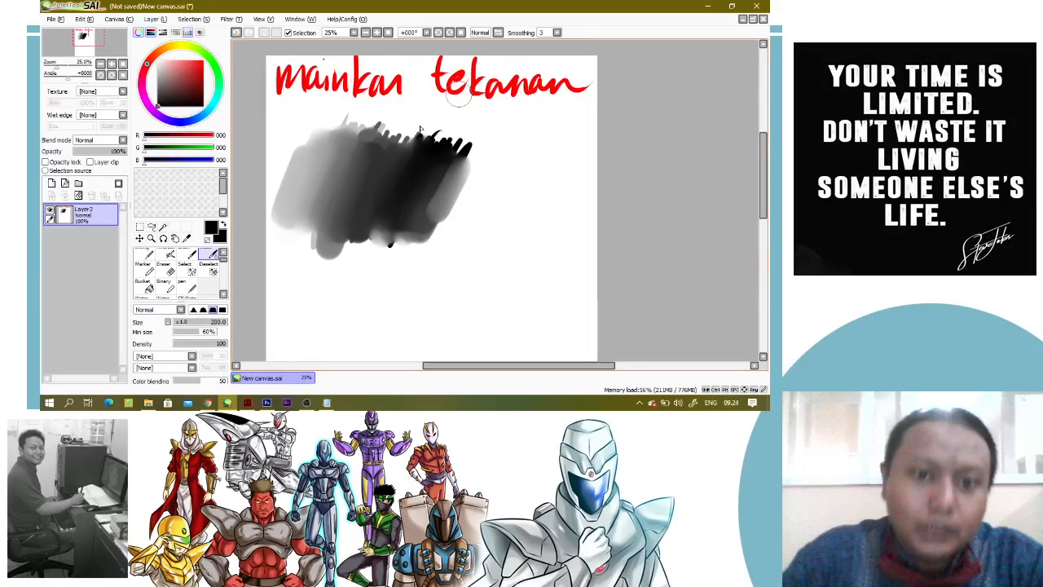
Switch to the browser, examine the shaded sphere reference images for pencil shading, and return to the drawing program
mouse_move(208, 403)
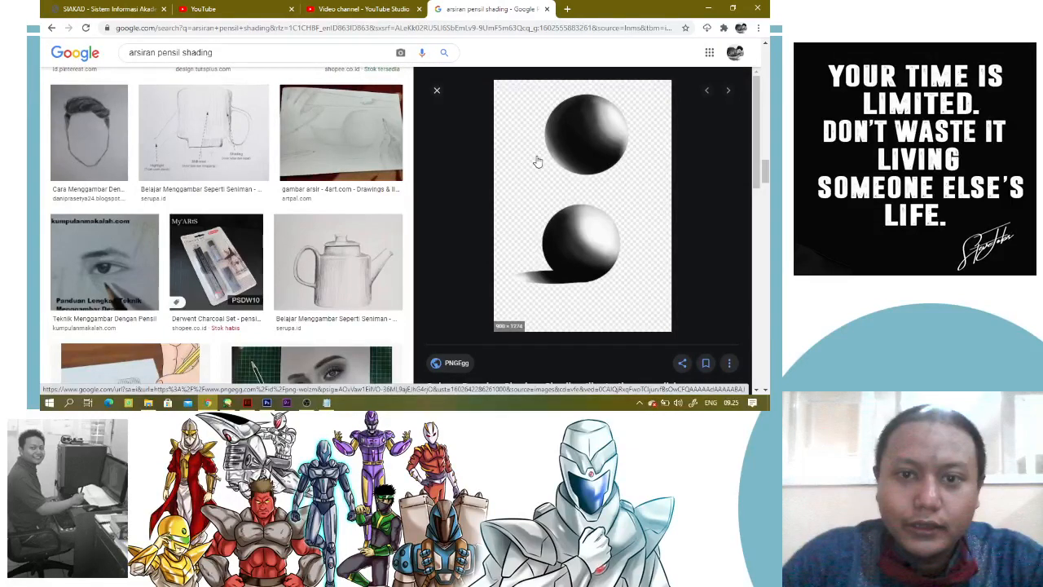
left_click(286, 404)
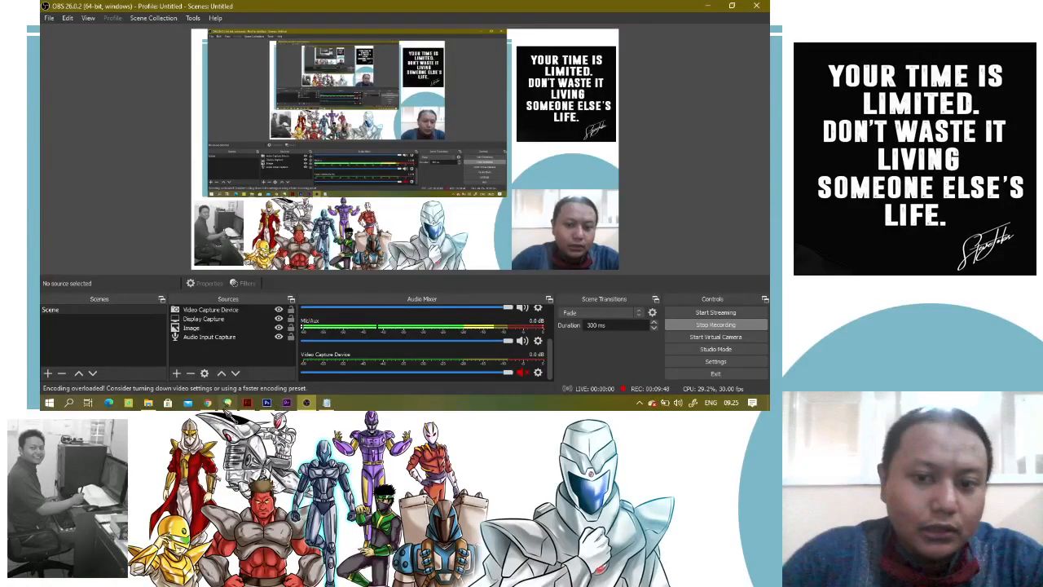
left_click(227, 406)
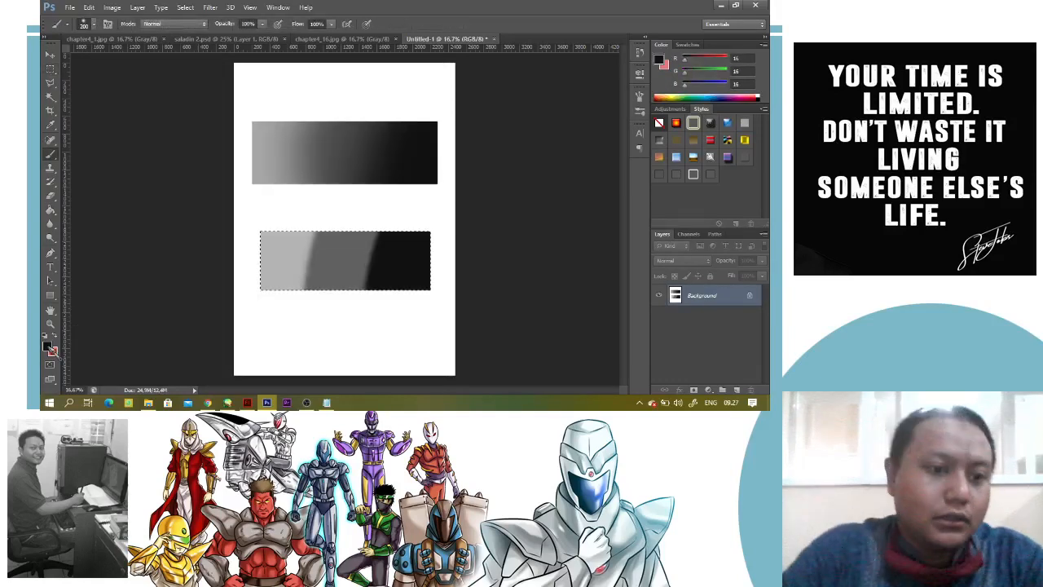
Set the foreground colour to red, RGB 255, 0, 0, in the Photoshop document with the two gradient samples
left_click(49, 347)
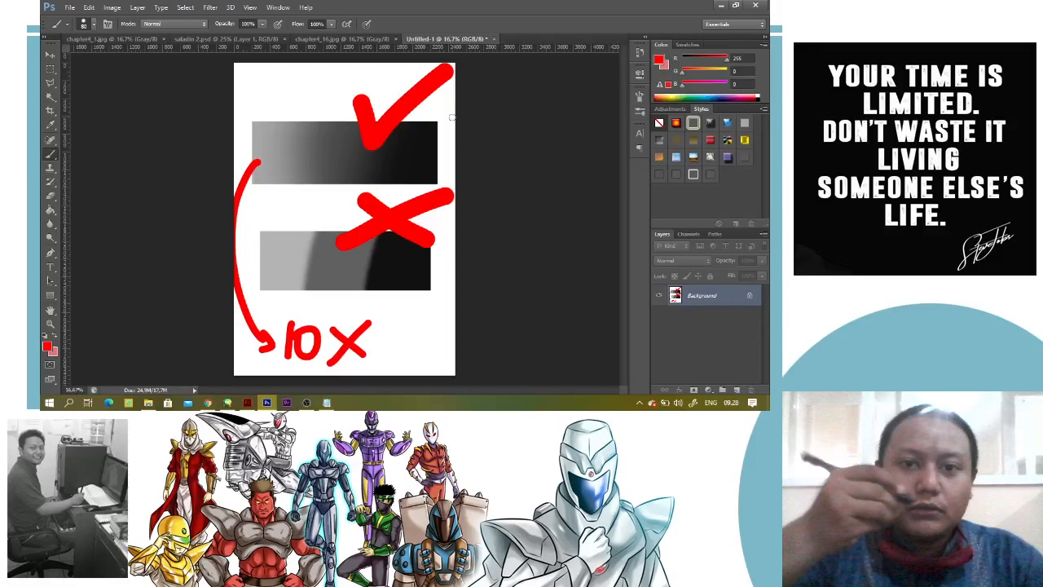
left_click(306, 403)
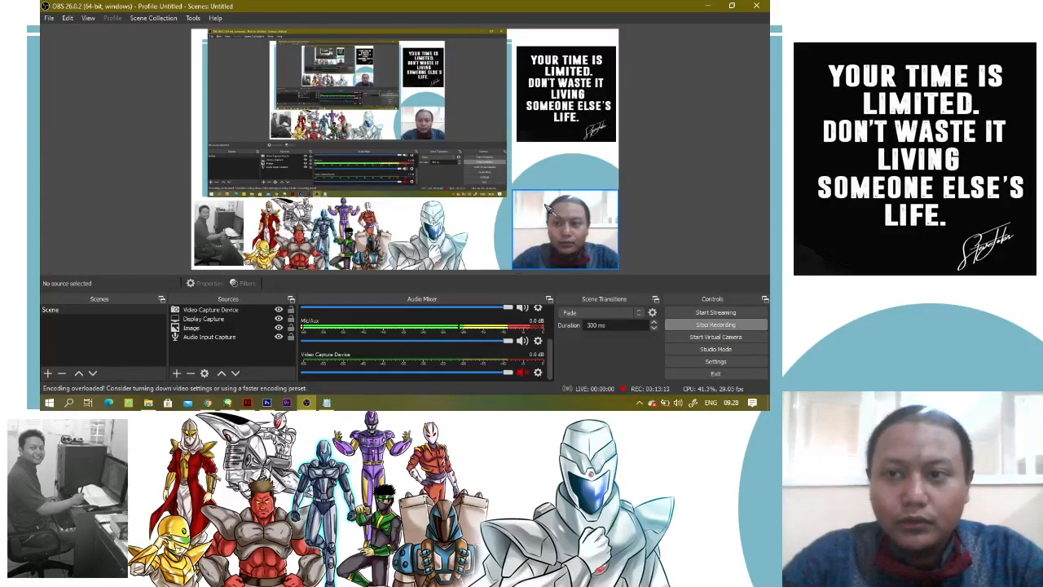
left_click(708, 7)
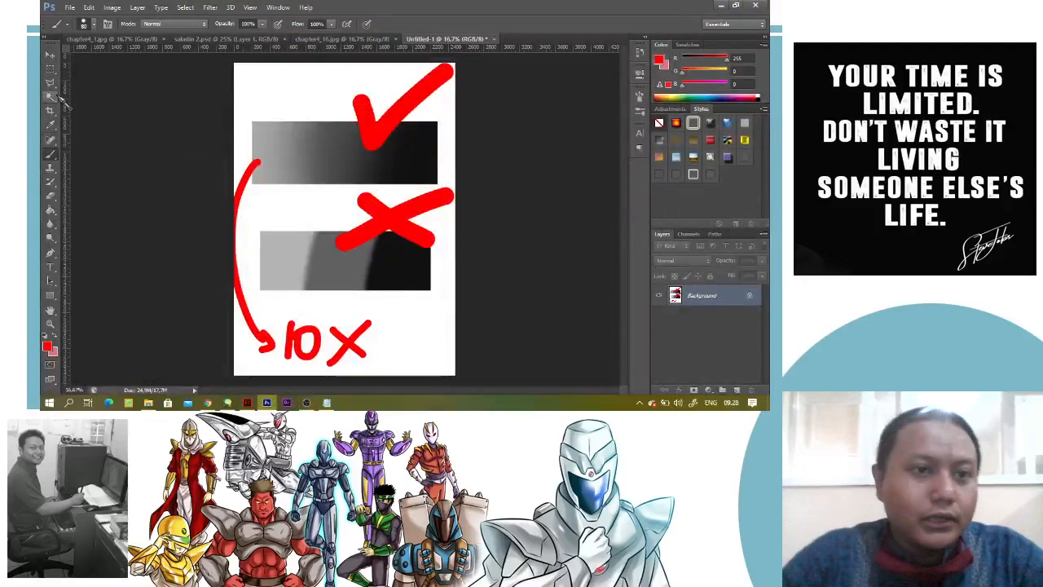
Create a new A4 RGB document, 210 × 297 mm at 300 pixels/inch, with a white background
left_click(69, 7)
left_click(69, 7)
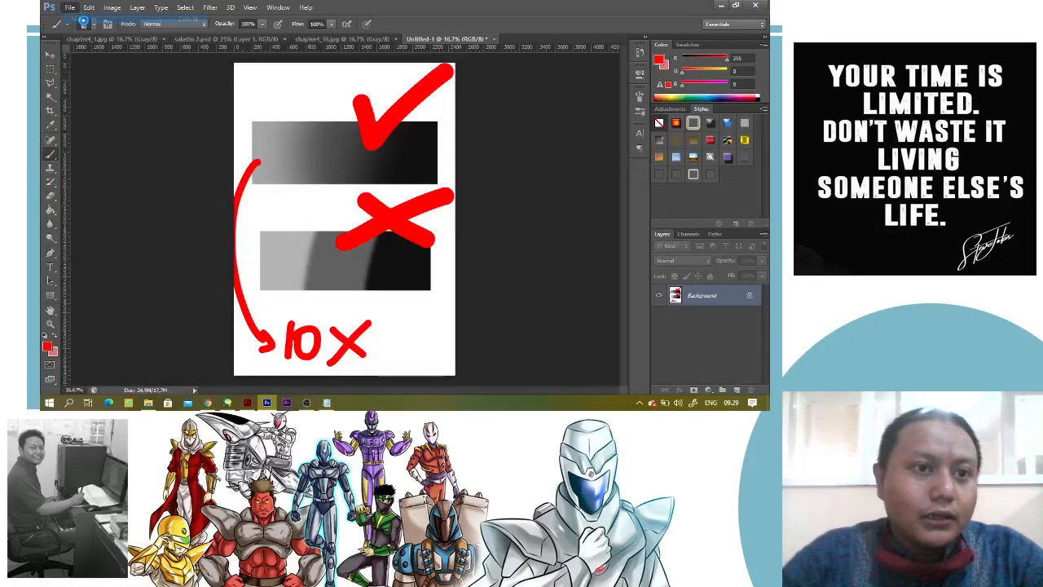
key("ctrl+n")
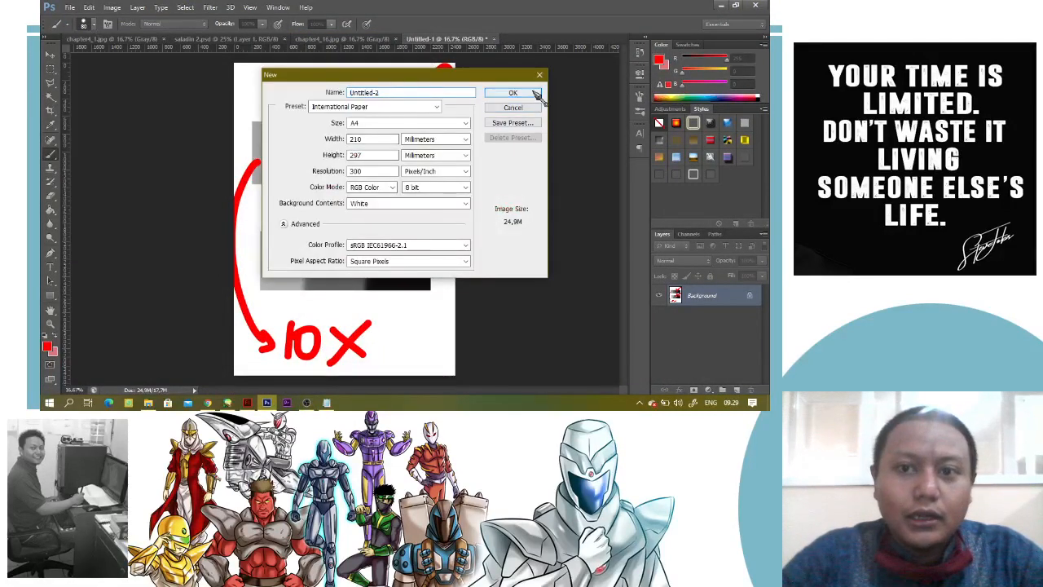
left_click(539, 97)
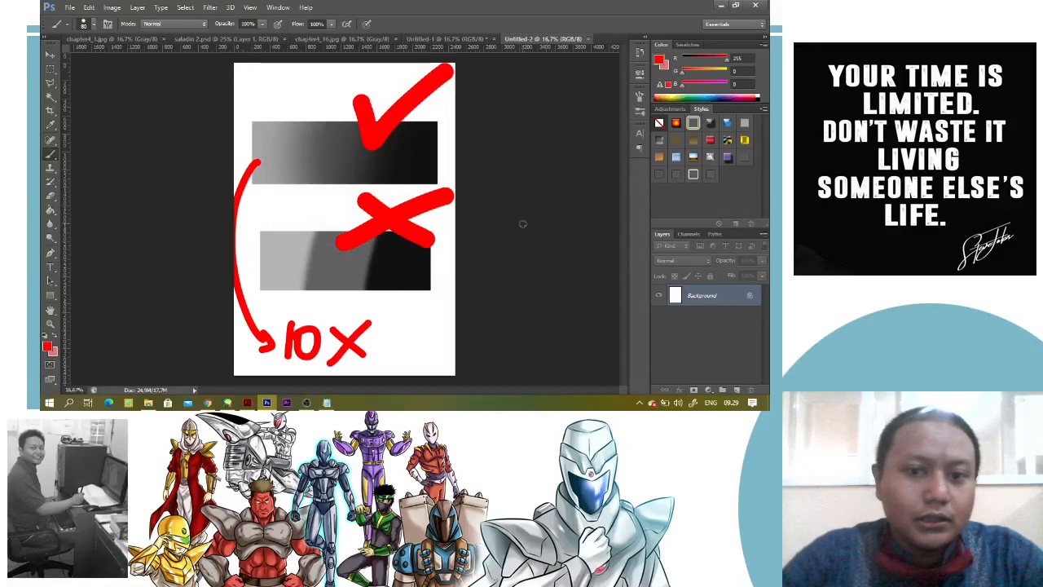
Draw a wide ellipse on the upper half of the page, fill it with light grey RGB 221, 221, 221, and put it on its own layer
left_click(49, 68)
left_click(78, 79)
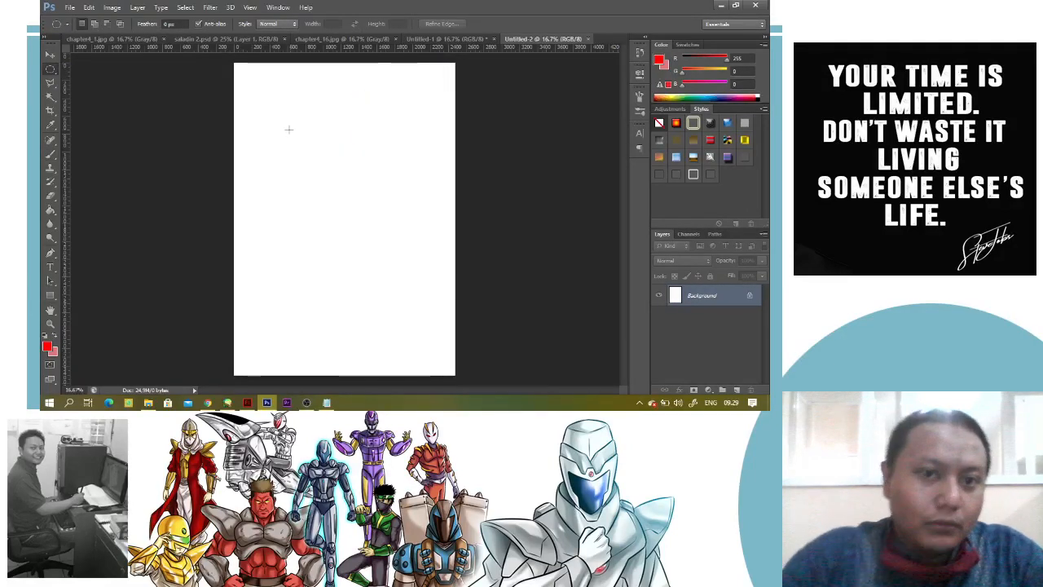
left_click_drag(263, 122, 427, 265)
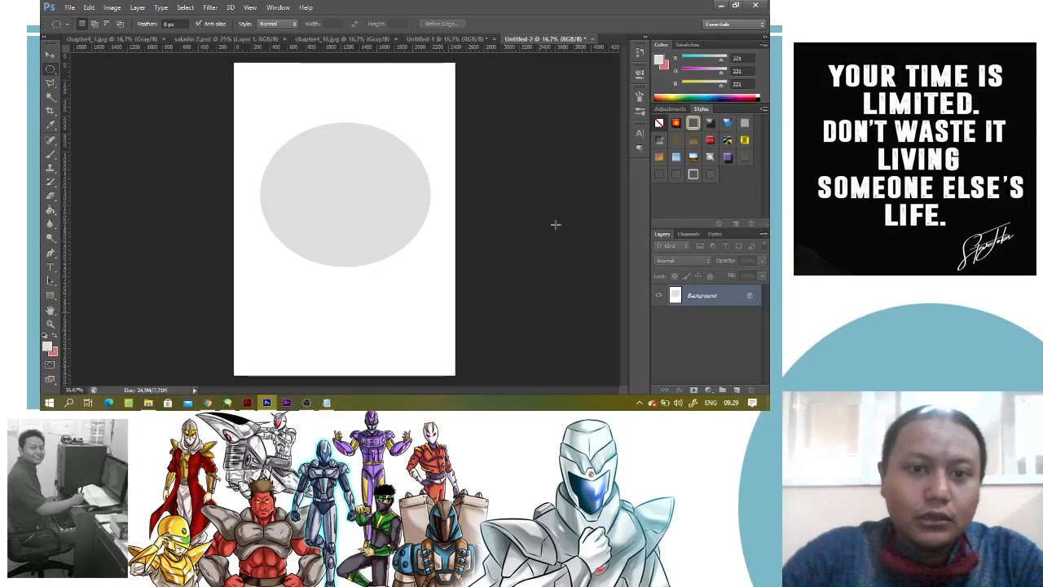
key("ctrl+z")
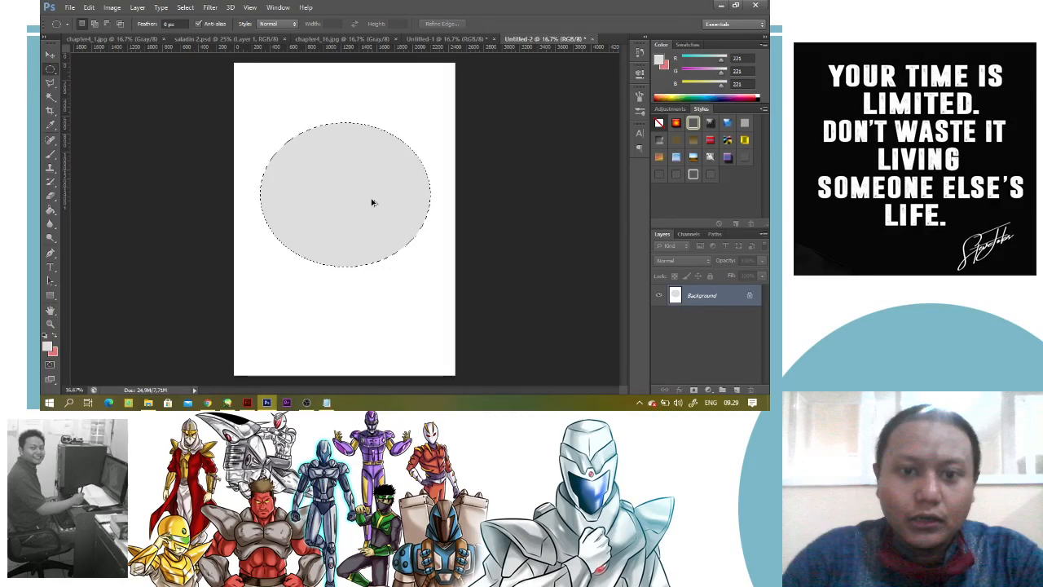
key("ctrl+shift+j")
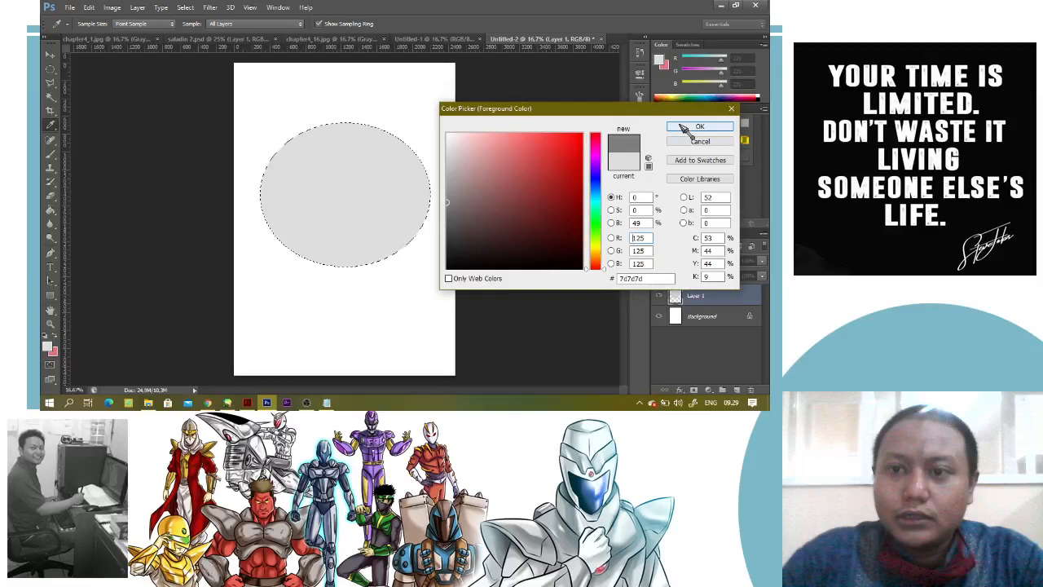
Shade the right and lower side of the ellipse with mid grey, RGB 125, 125, 125, using a soft brush at size 1200
left_click(687, 126)
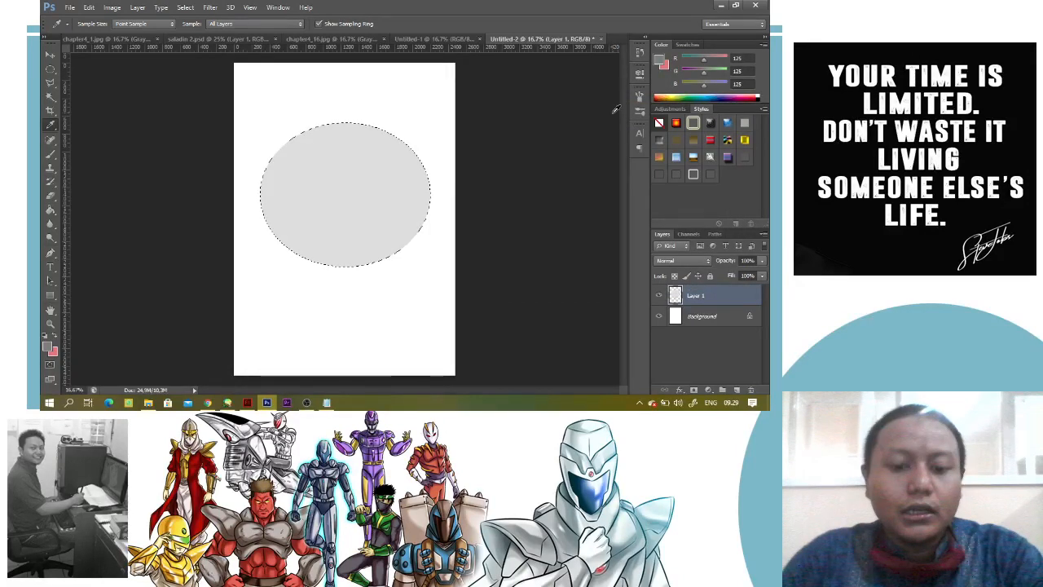
key("b")
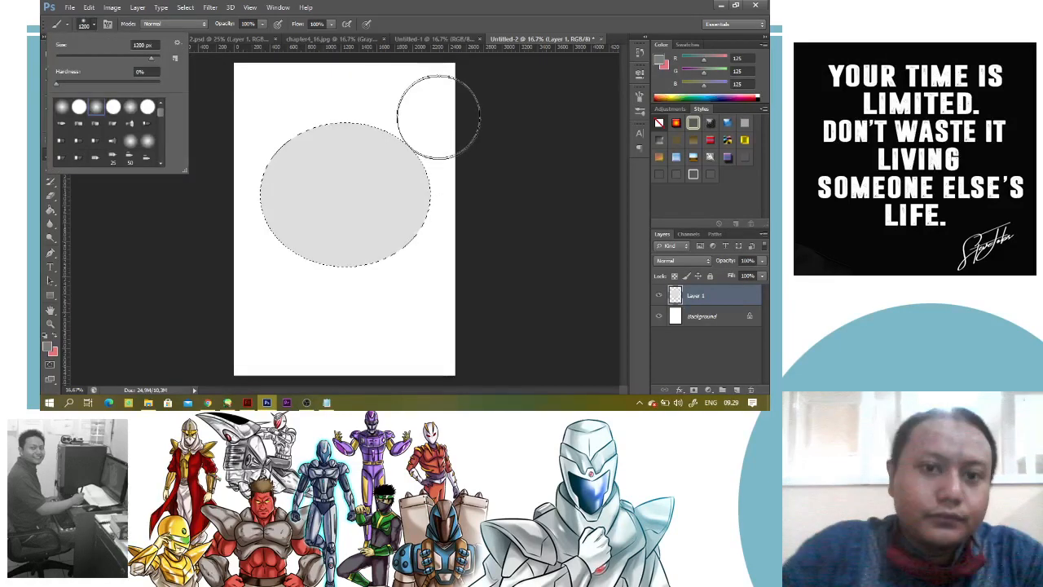
left_click(438, 117)
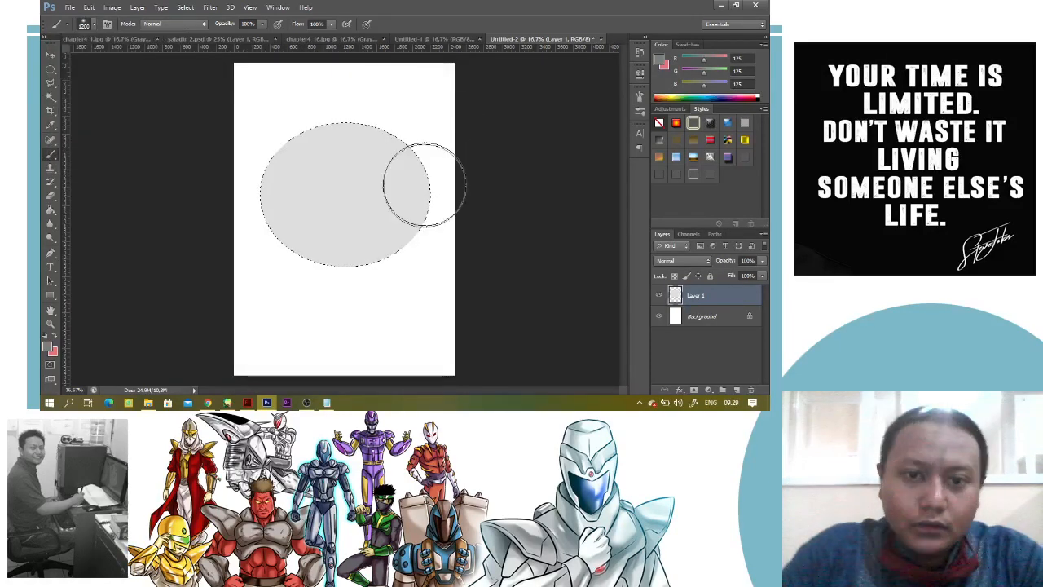
left_click_drag(425, 185, 419, 146)
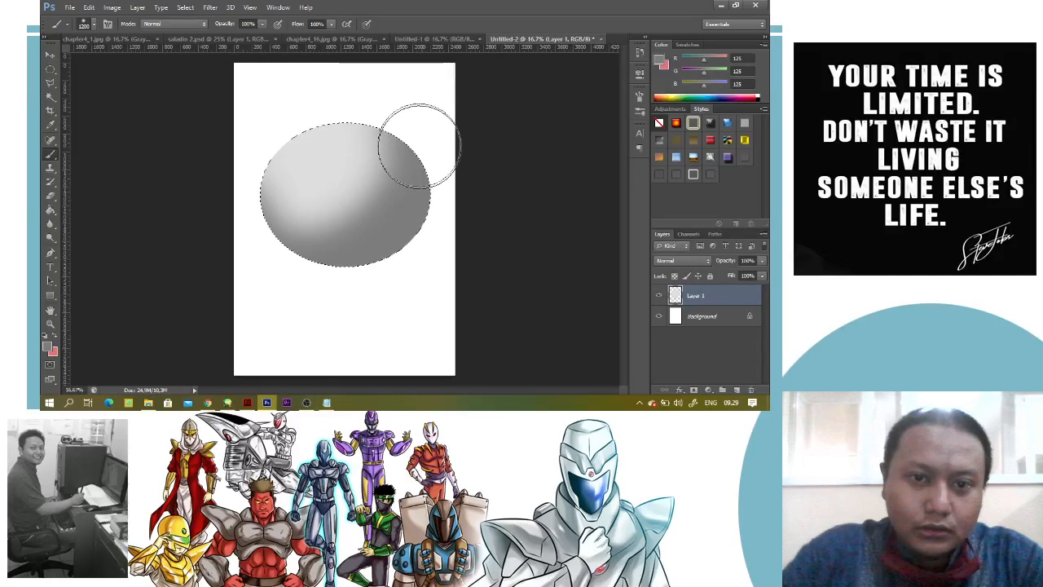
left_click_drag(419, 146, 372, 137)
Darken the ellipse's lower-right edge with dark grey and black, and paint a soft grey cast shadow on a layer beneath it
left_click(48, 346)
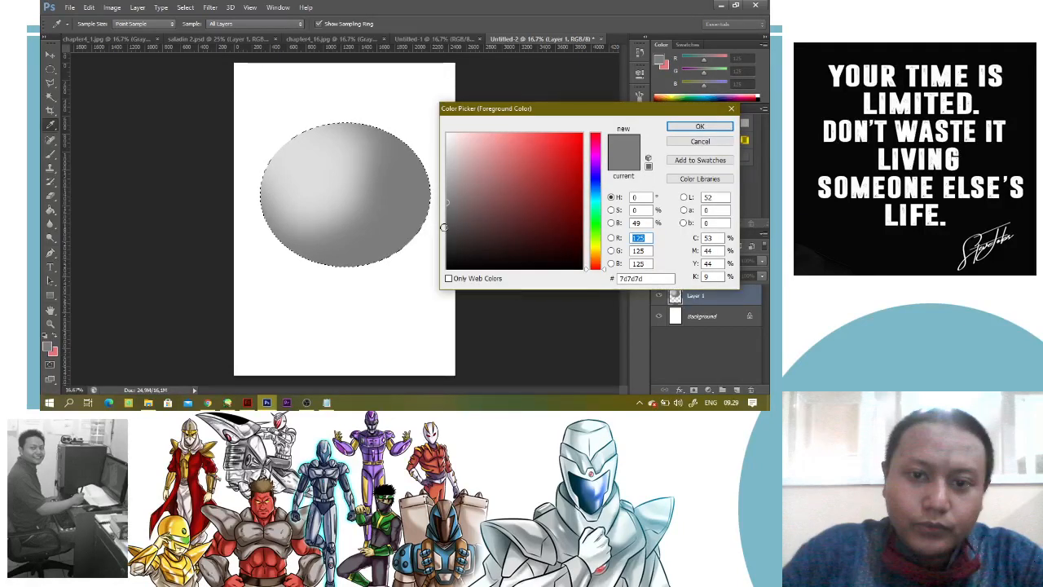
left_click(426, 141)
key("Return")
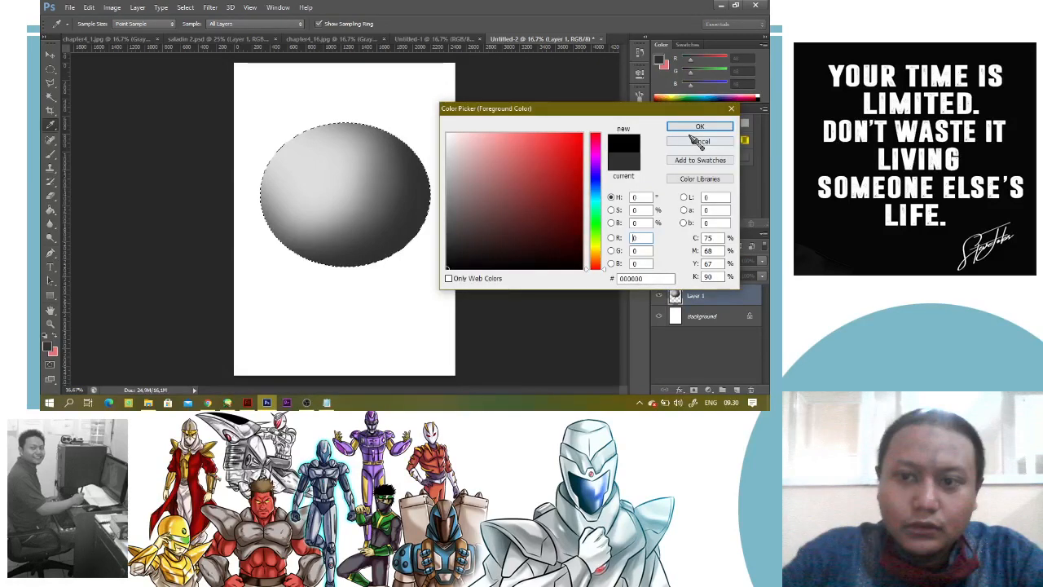
left_click(697, 143)
key("b")
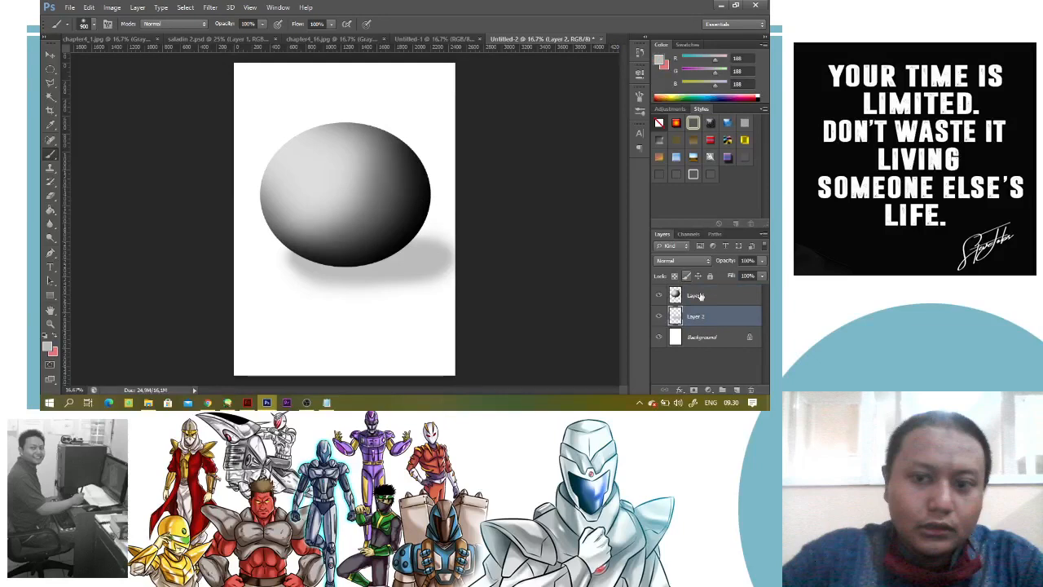
key("i")
left_click(414, 258)
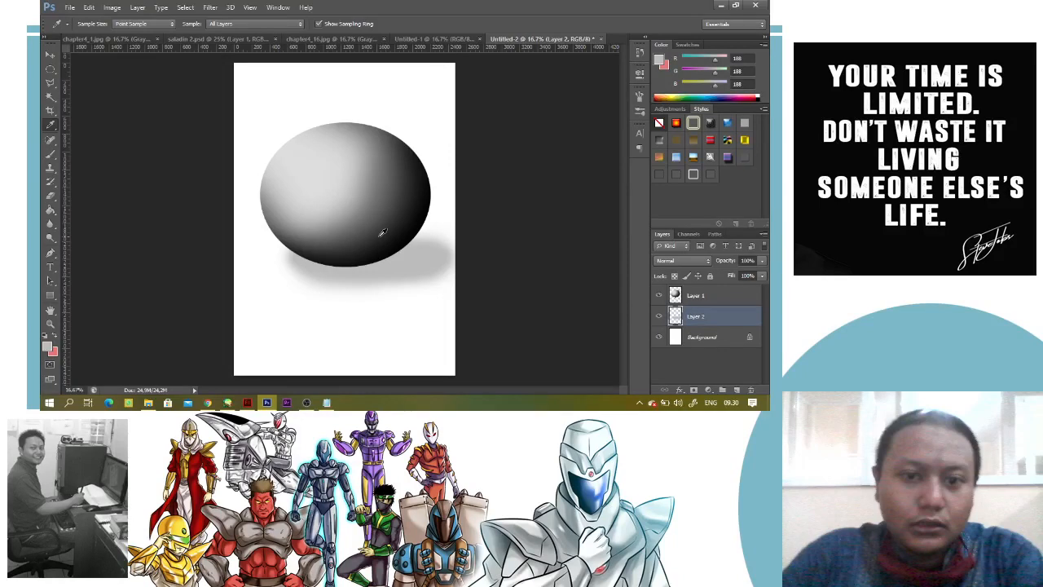
left_click(382, 233)
In a new document, fill a rectangle and an adjoining slanted right side face with grey RGB 171, 171, 171 on separate layers
key("e")
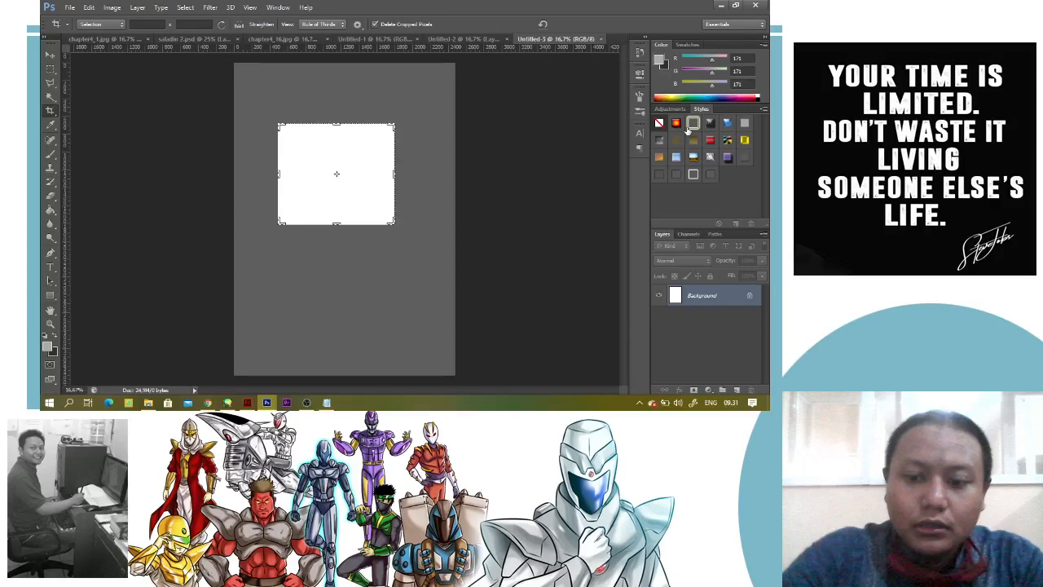
key("v")
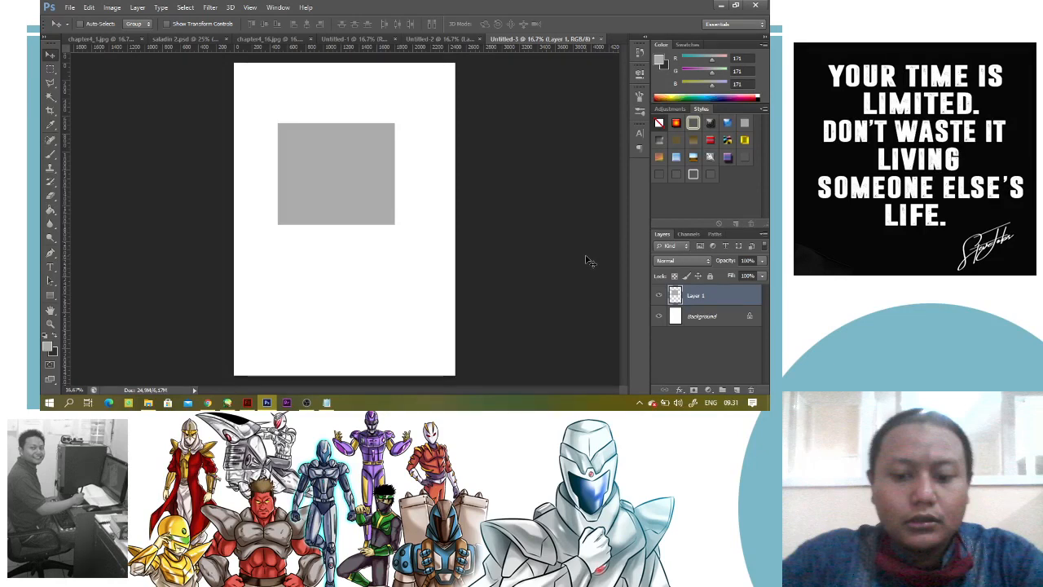
key("l")
left_click(396, 123)
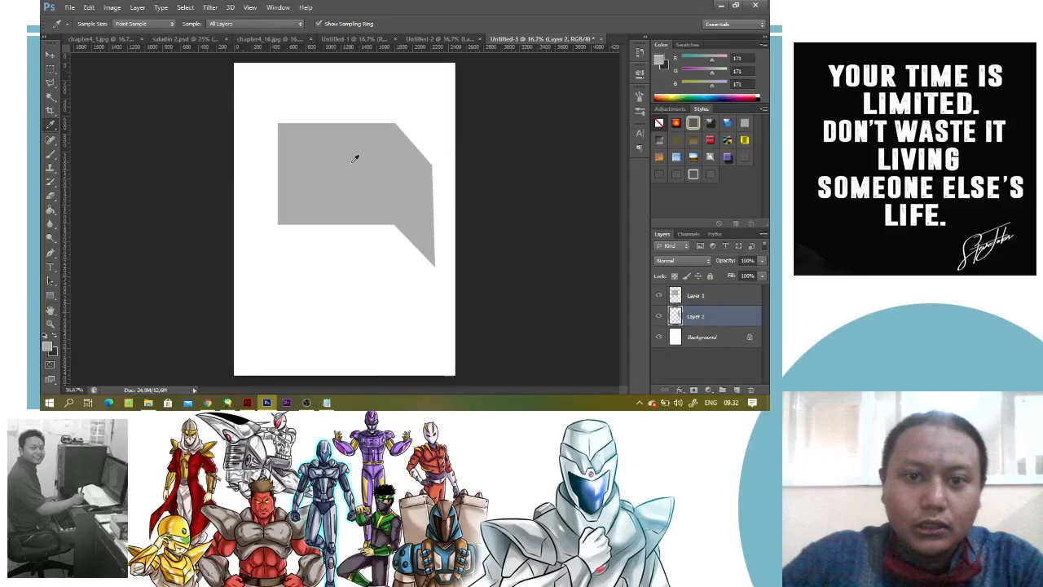
Add a new layer beneath the side face and activate the Polygonal Lasso tool for outlining the box's bottom face
key("ctrl+shift+alt+n")
key("l")
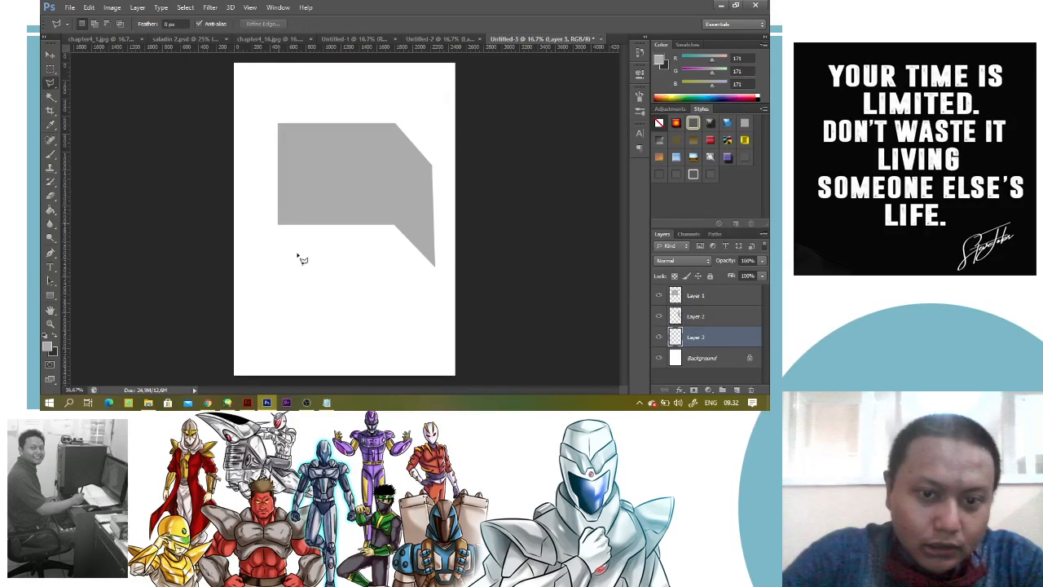
left_click(278, 224)
left_click(318, 270)
left_click(435, 266)
left_click(414, 219)
left_click(395, 206)
left_click(363, 198)
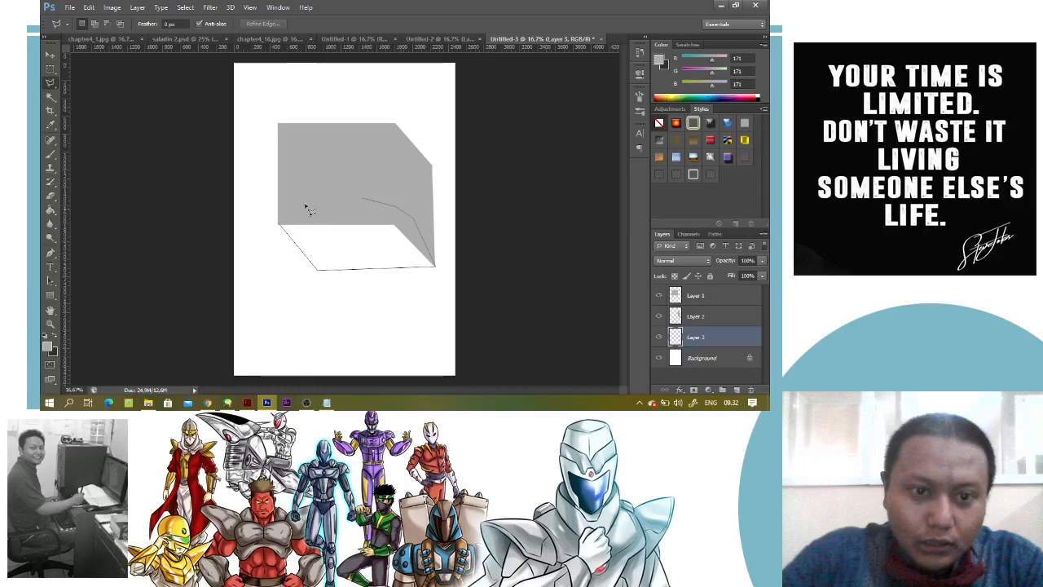
key("Escape")
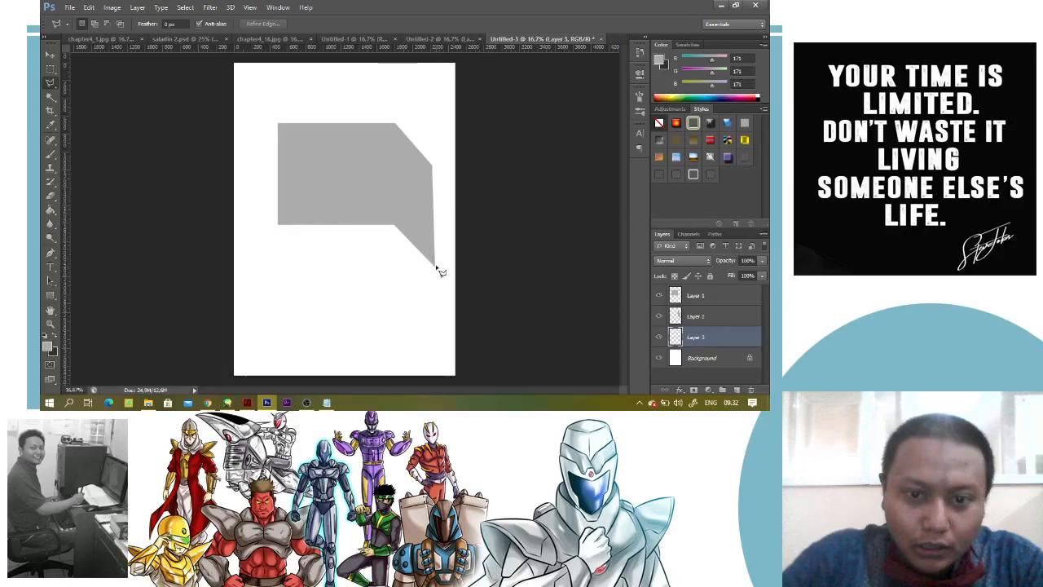
Outline the box's slanted bottom face with the Polygonal Lasso, fill it with the foreground grey on Layer 3, and deselect
left_click(436, 266)
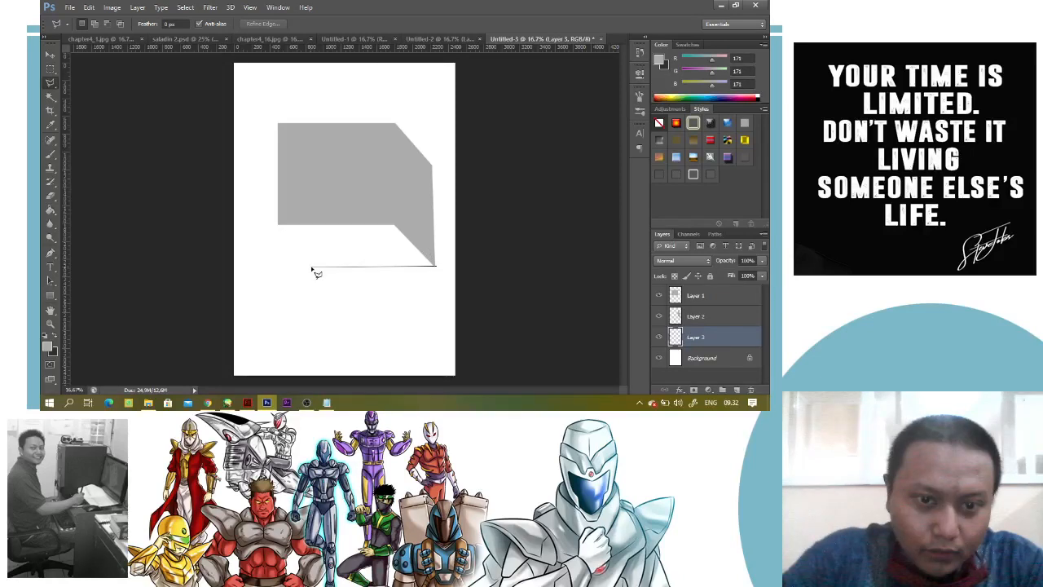
left_click(312, 268)
left_click(279, 224)
left_click(301, 204)
left_click(423, 214)
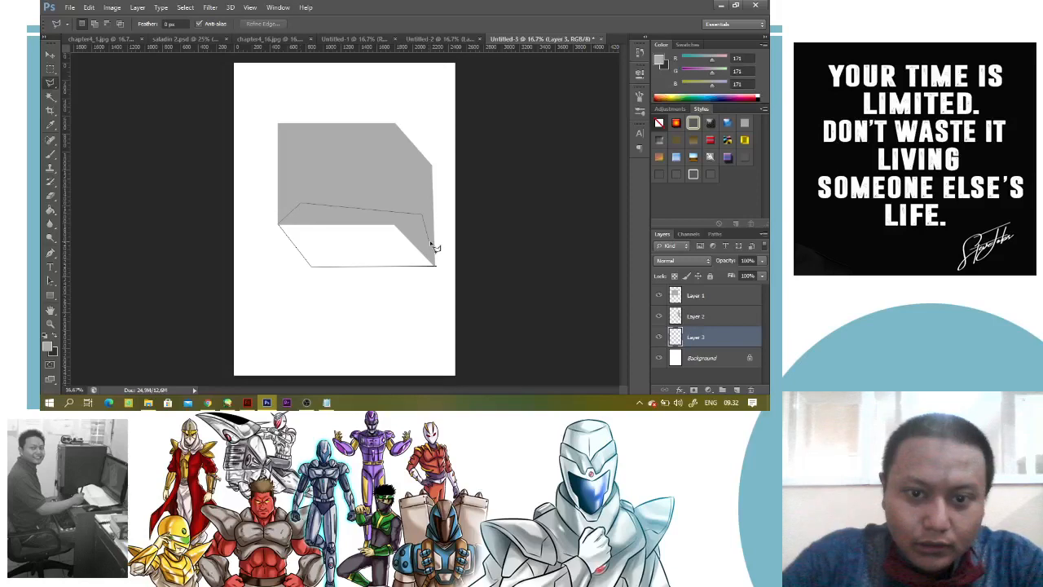
double_click(432, 245)
key("ctrl+d")
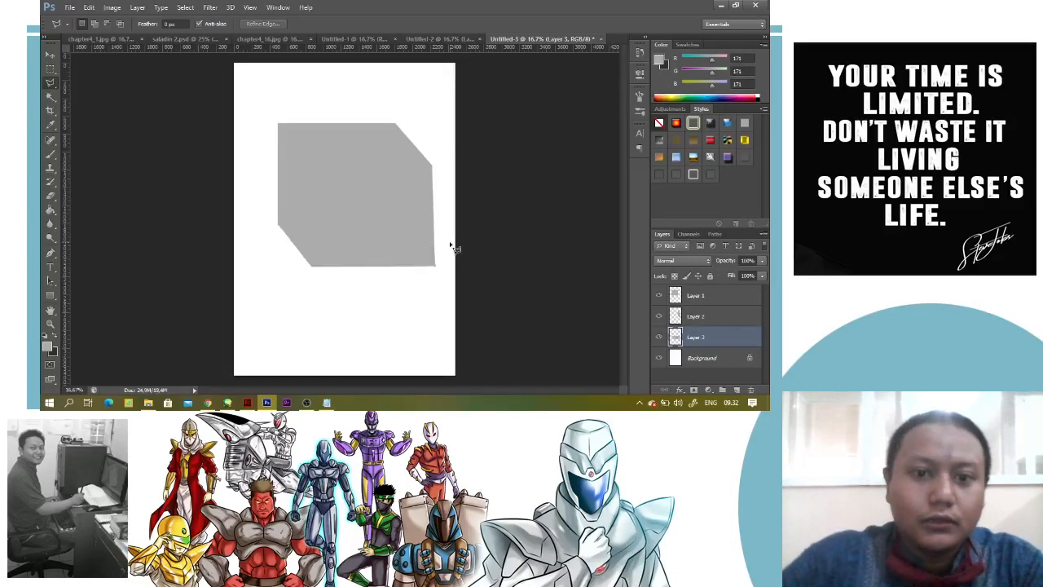
Toggle the visibility of the bottom, side and front face layers to examine the separate faces, leaving all of them shown
left_click(658, 336)
left_click(659, 316)
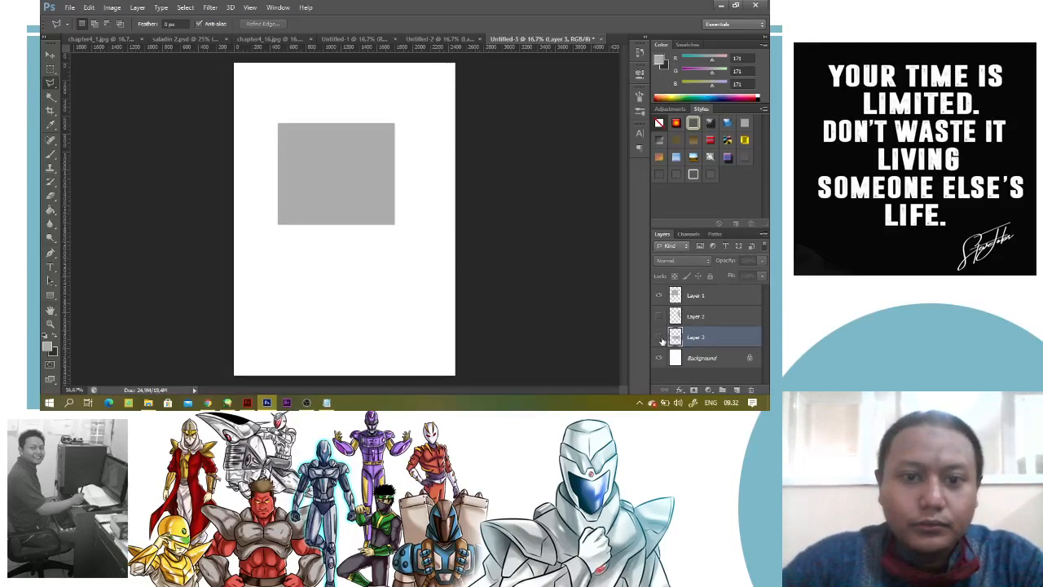
left_click(659, 337)
left_click(659, 317)
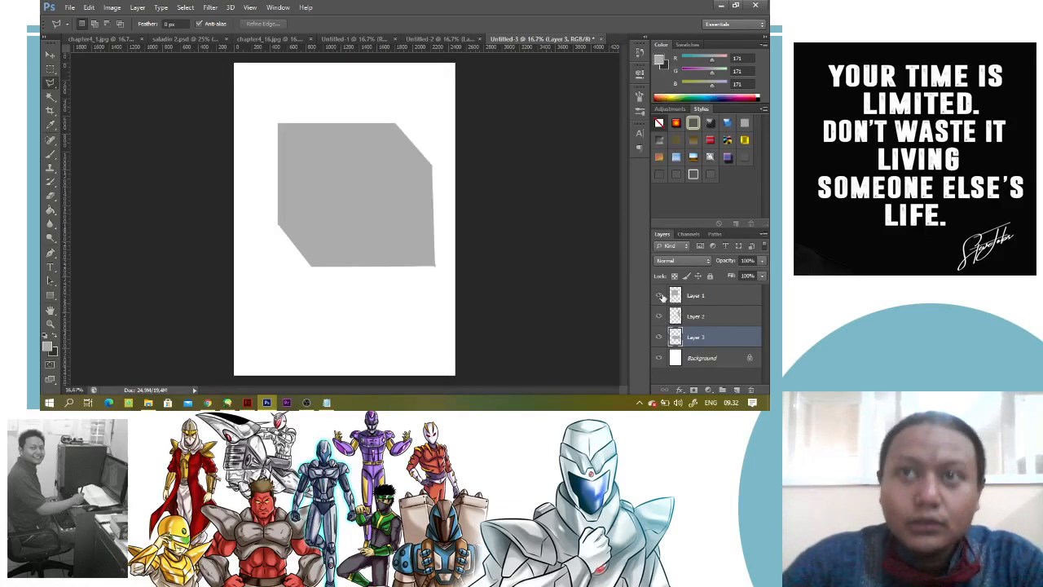
left_click(660, 295)
left_click(660, 295)
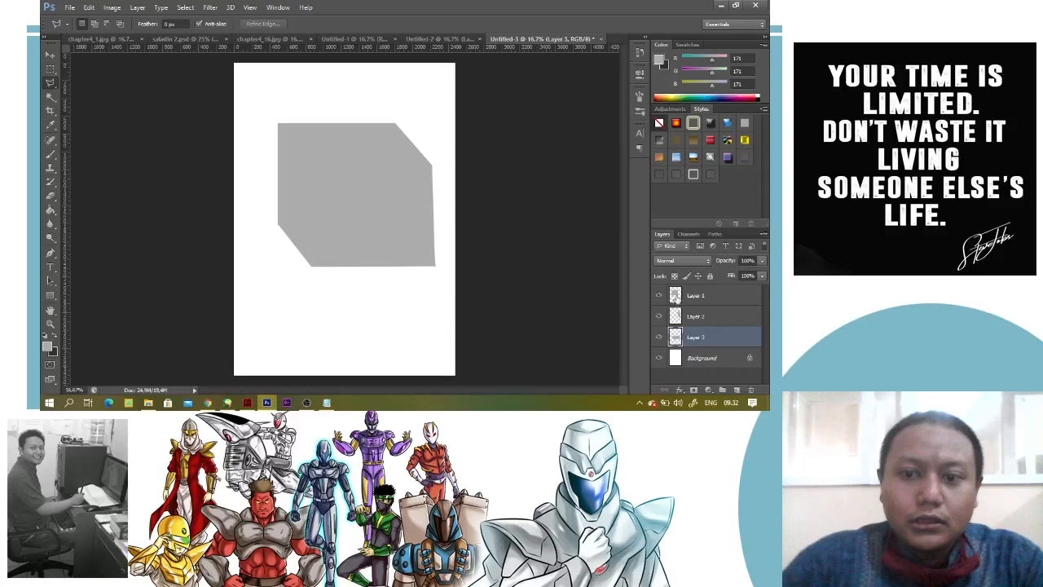
Select the front face's outline and fill it on Layer 1 with light grey, RGB 216, 216, 216
left_click(675, 297, "ctrl")
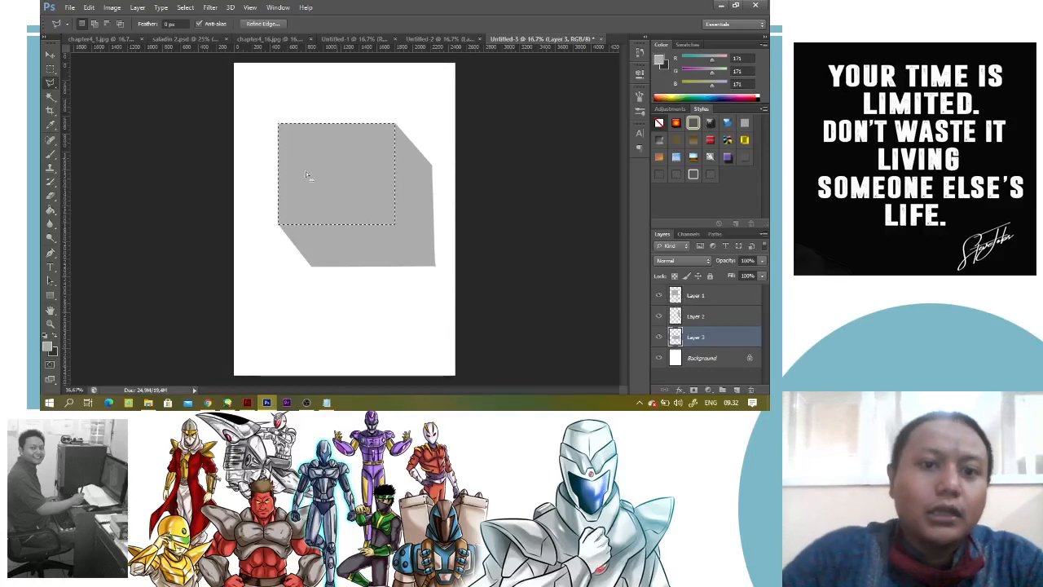
left_click(49, 349)
left_click_drag(449, 159, 439, 154)
left_click(699, 127)
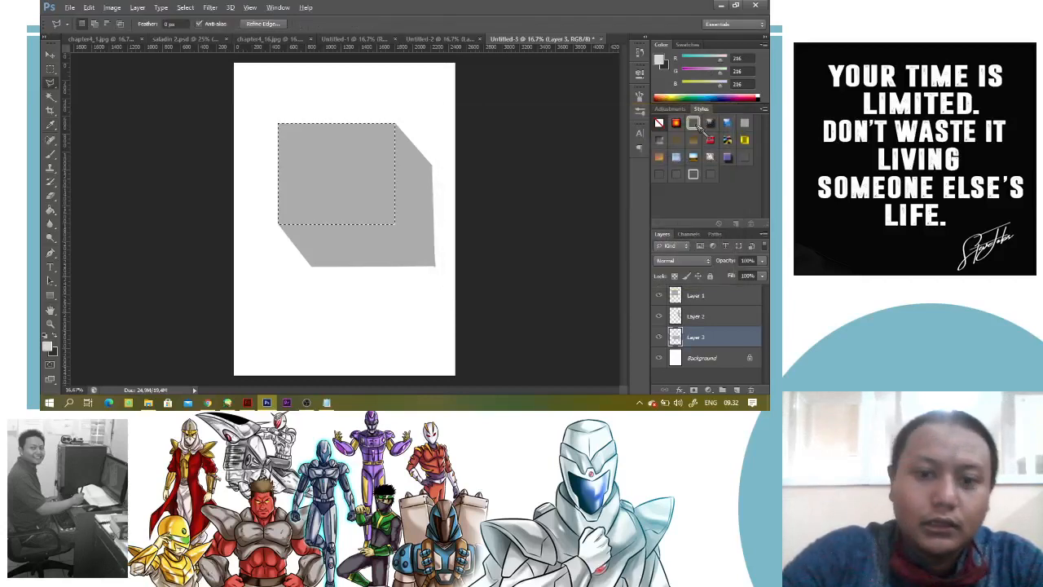
left_click(704, 298)
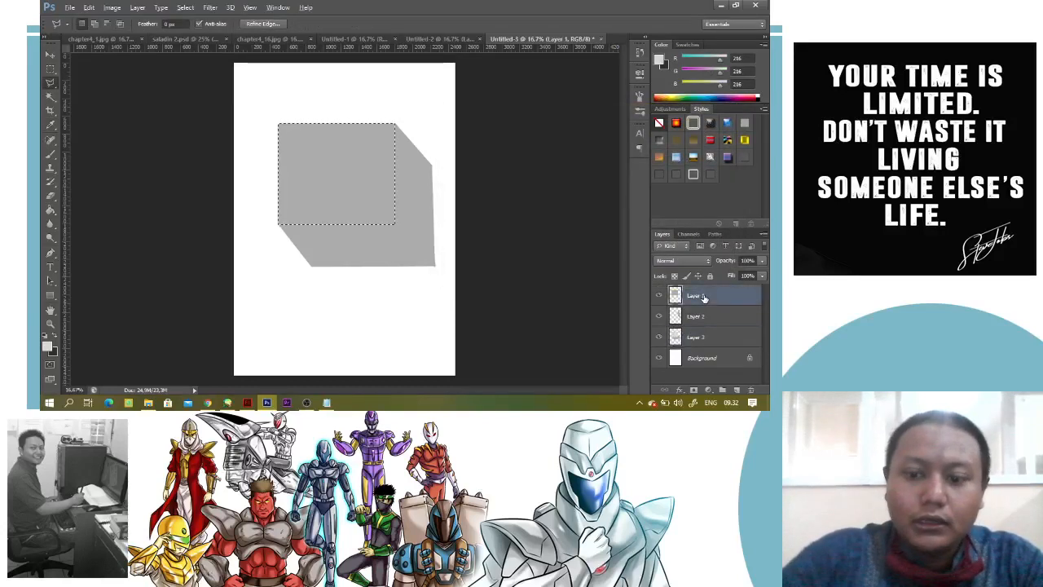
key("alt+BackSpace")
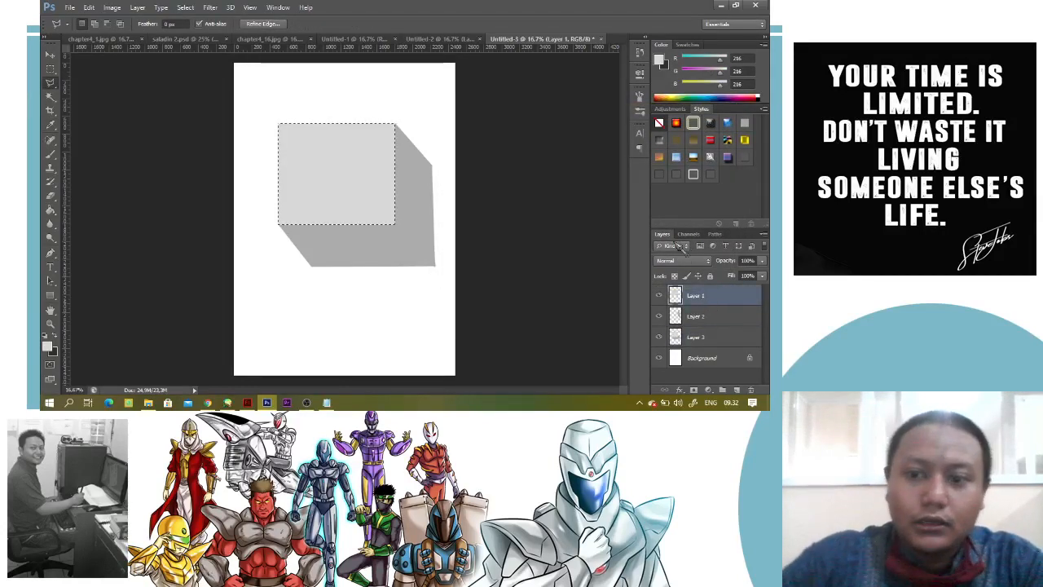
Load the side face's outline and the bottom face's outline in turn as a selection
left_click(676, 316, "ctrl")
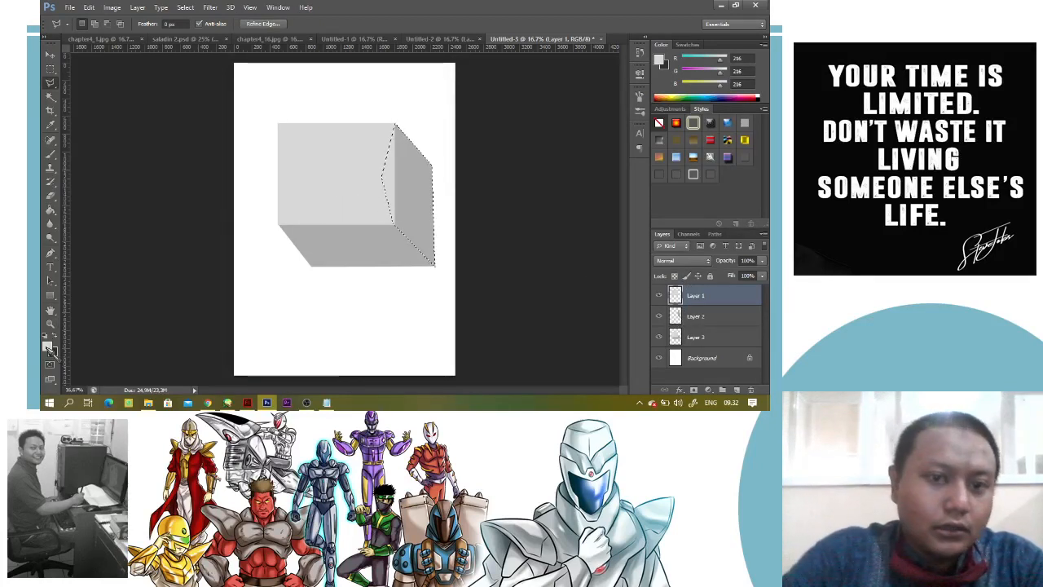
left_click(676, 336, "ctrl")
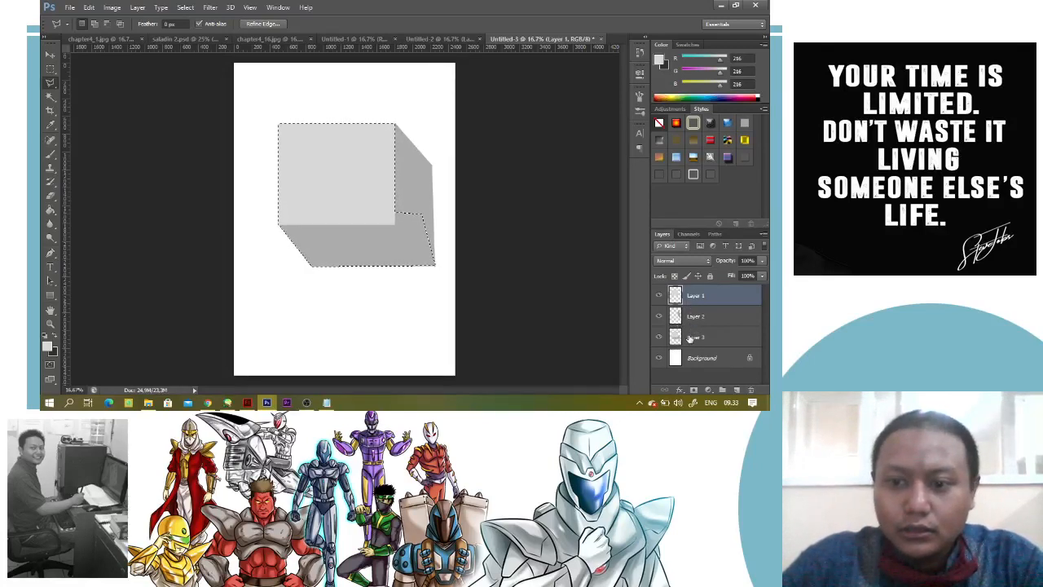
Try to clear the part of Layer 3 above the bottom face's diagonal edge using a Polygonal Lasso outline around the box, then deselect
left_click(680, 339)
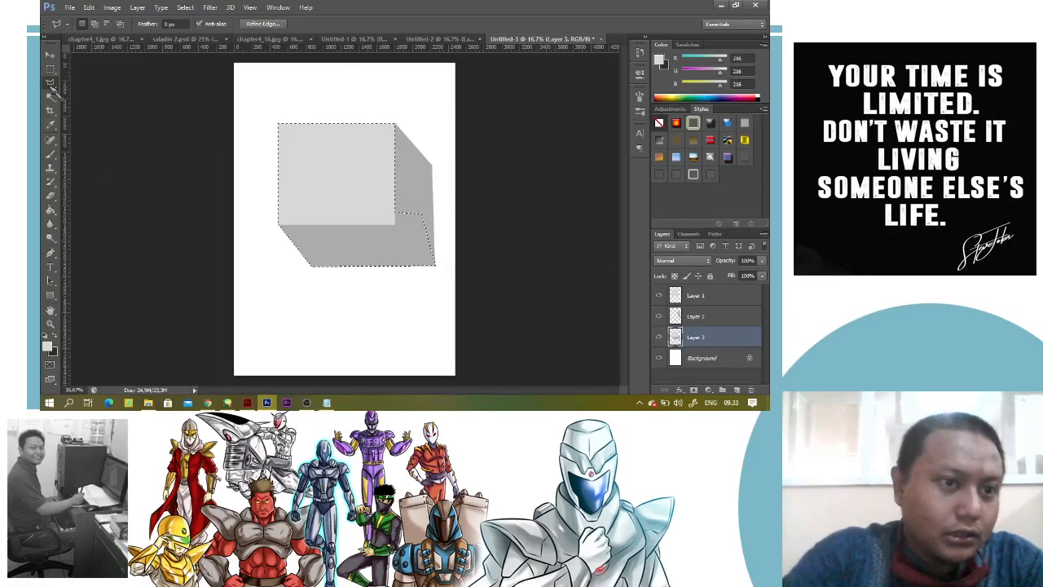
key("ctrl+d")
left_click(433, 264)
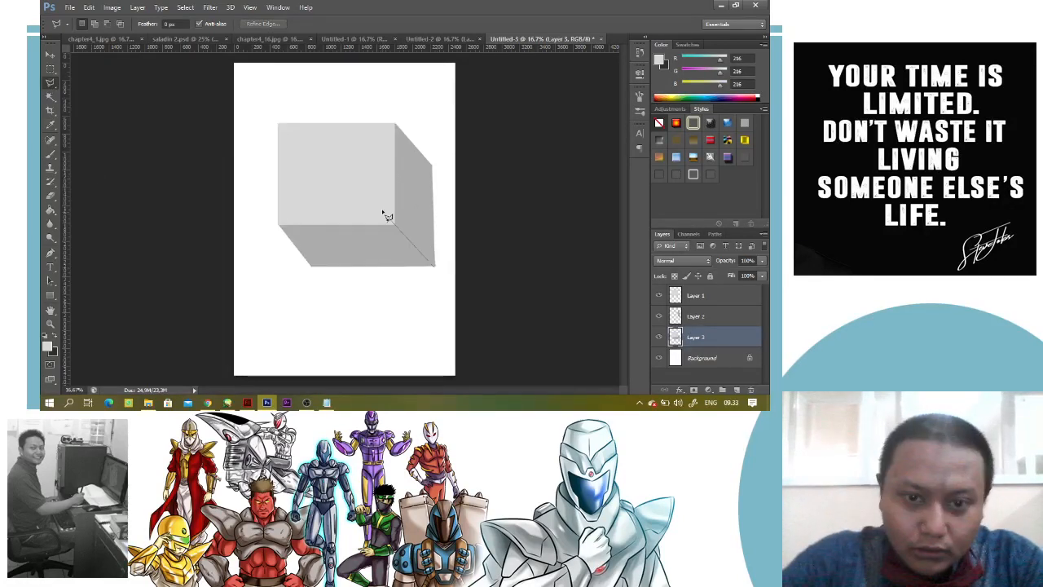
left_click(383, 211)
left_click(256, 204)
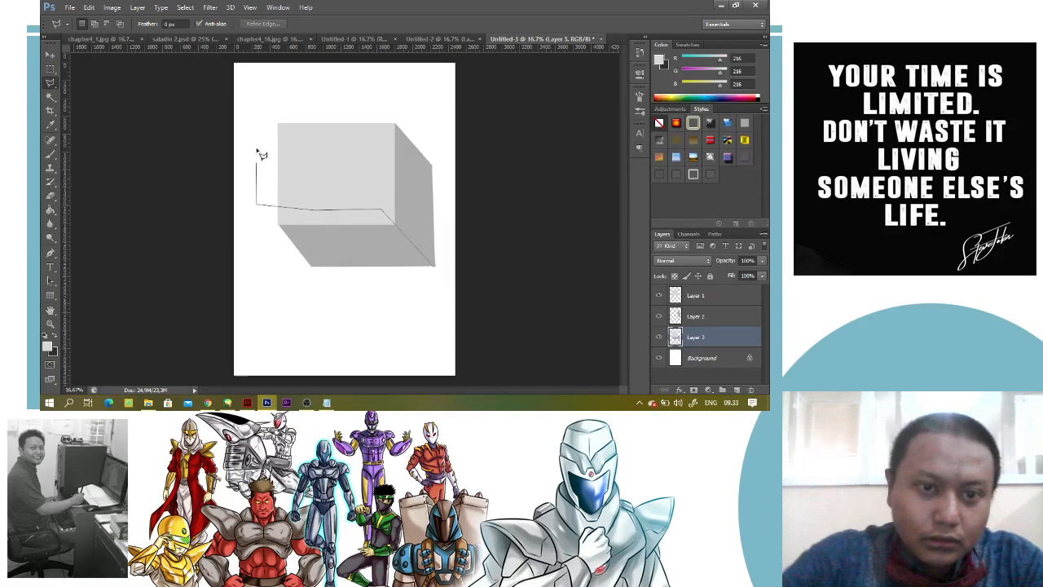
left_click(256, 158)
left_click(266, 111)
left_click(299, 93)
left_click(418, 87)
left_click(467, 102)
left_click(477, 265)
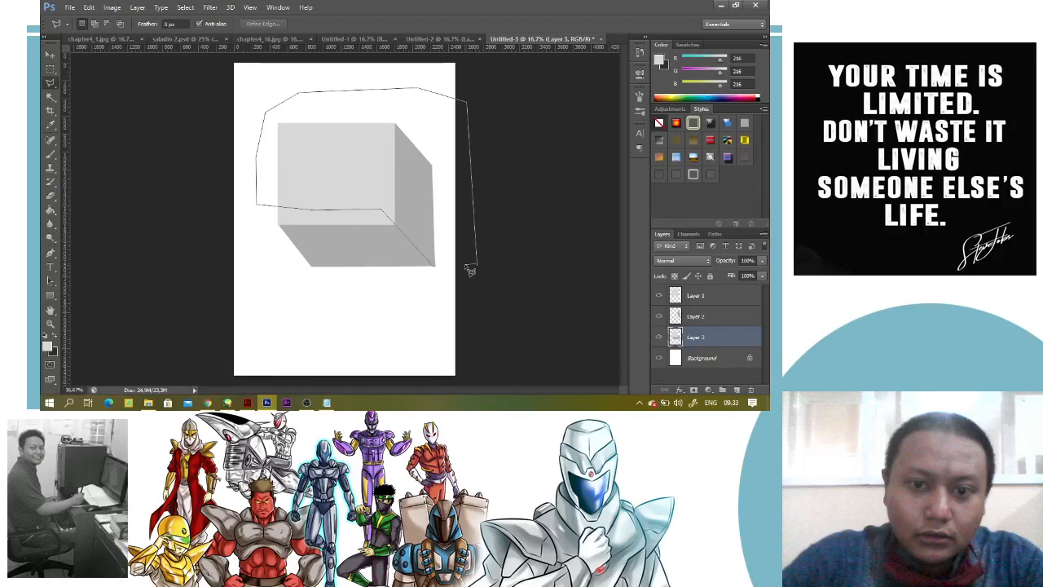
left_click(466, 264)
left_click(430, 294)
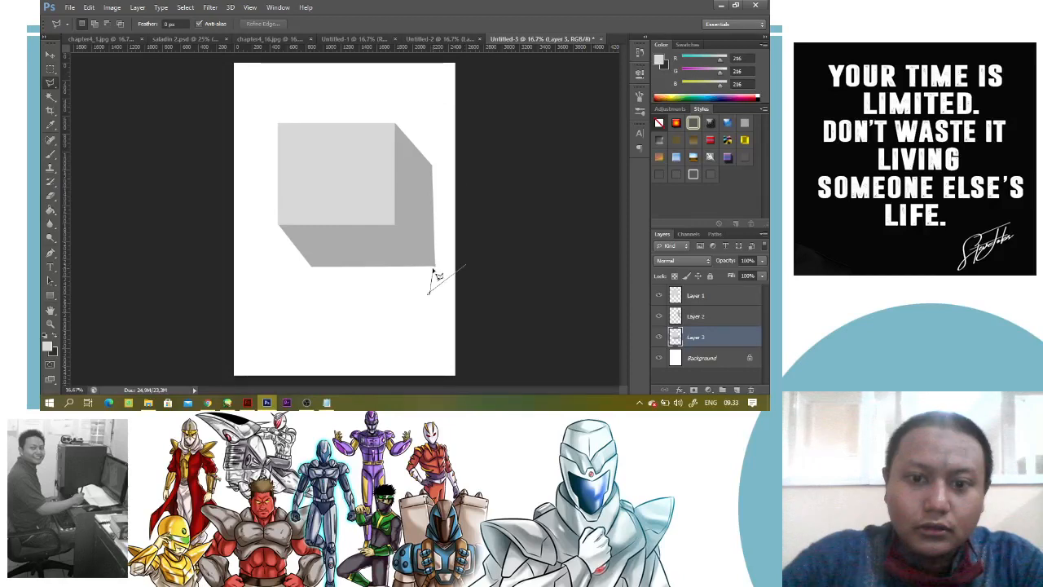
key("Escape")
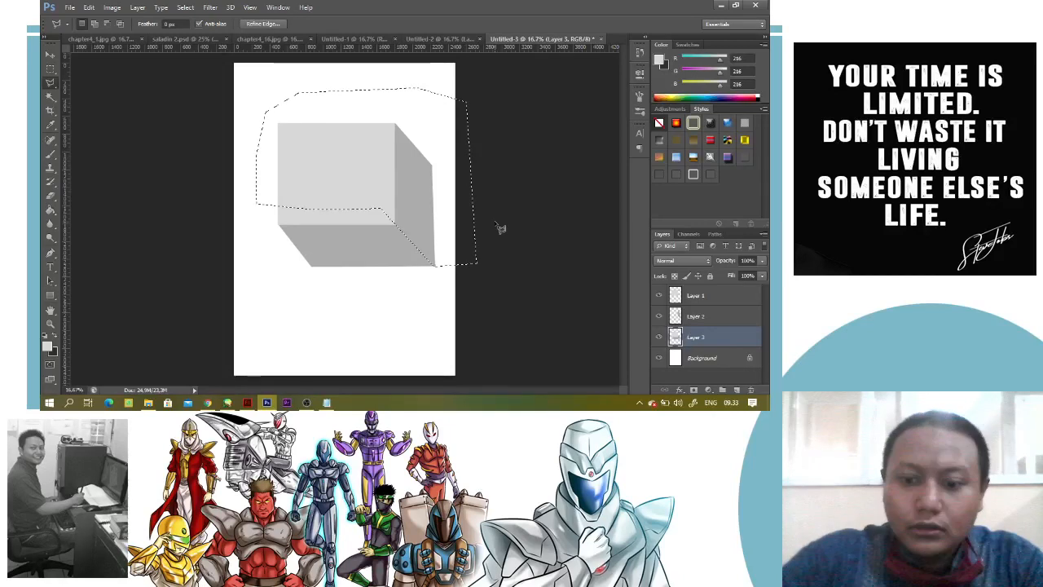
key("ctrl+d")
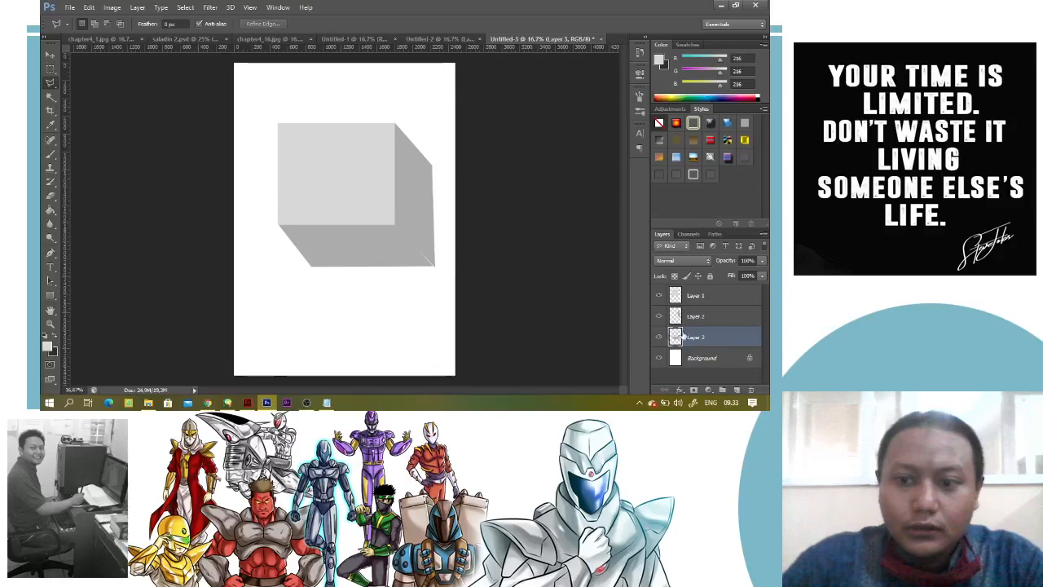
key("ctrl+z")
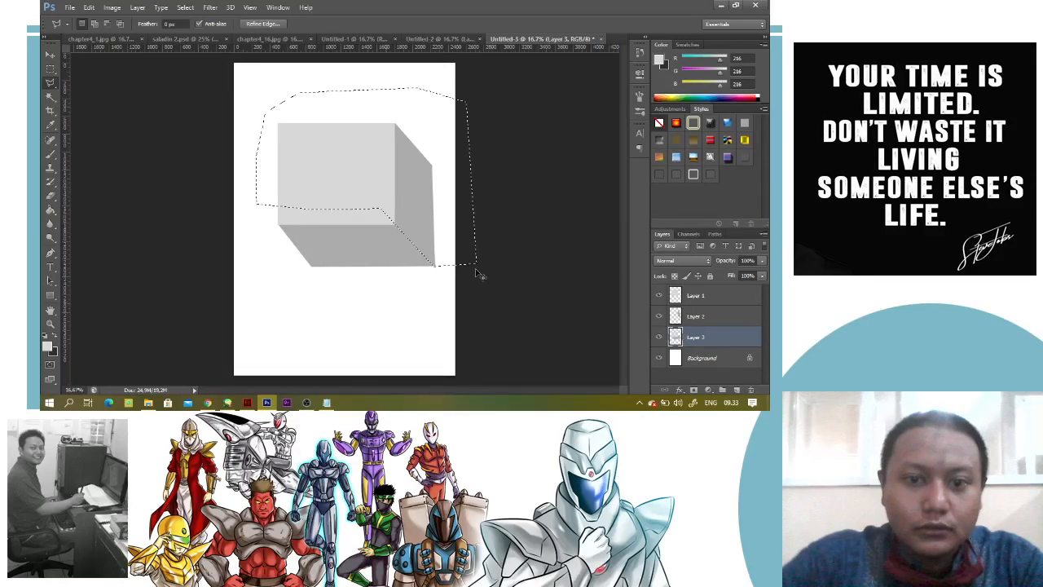
key("ctrl+d")
Lower the opacity of Layer 2, the box's side face, to 28%
left_click(695, 316)
left_click(762, 260)
left_click_drag(763, 275, 728, 279)
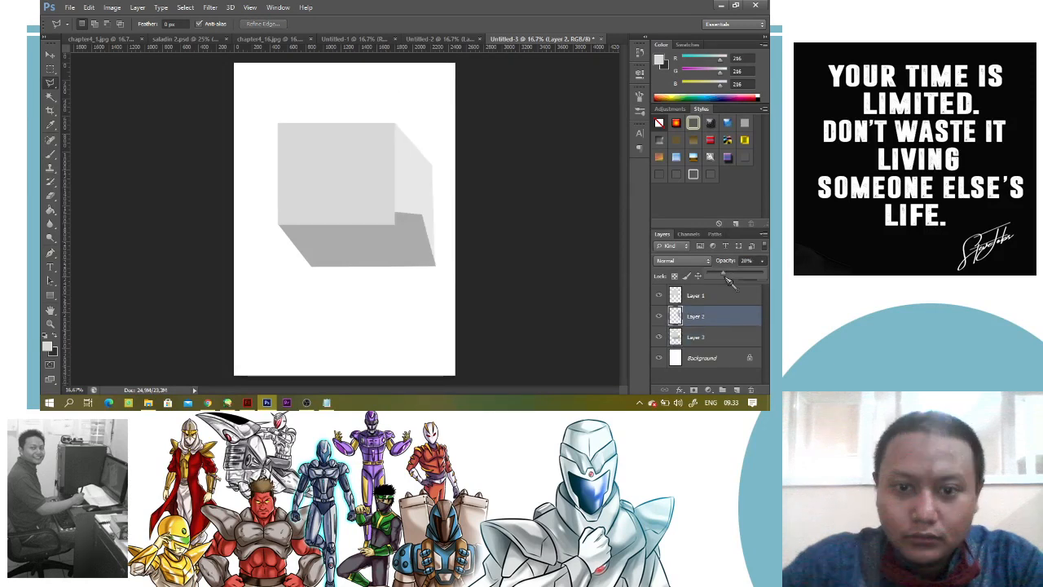
Outline the part of Layer 3 overlapping the side face with the Polygonal Lasso, clear it along the diagonal edge, and deselect
left_click(698, 336)
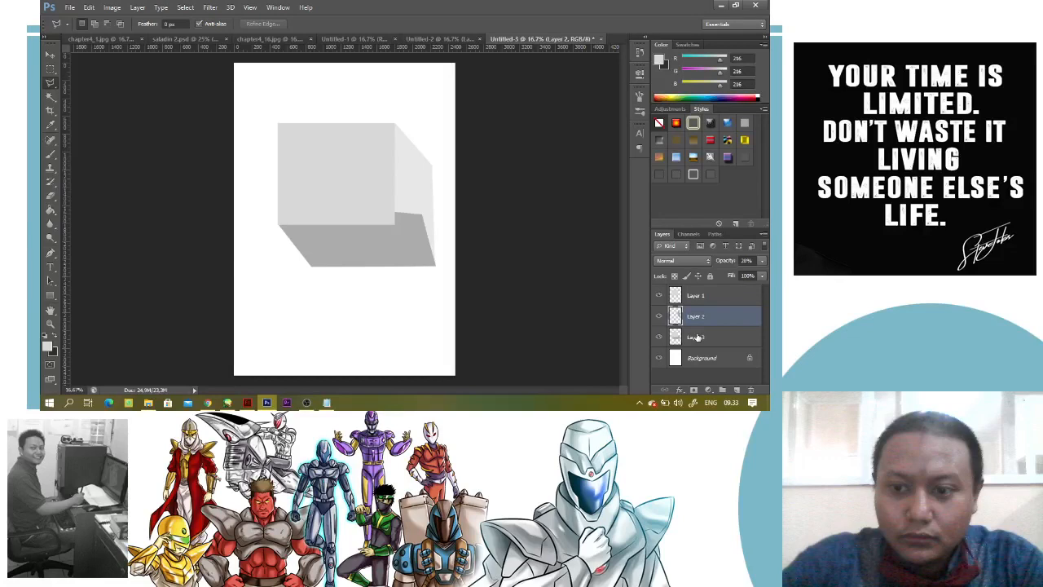
left_click(697, 337)
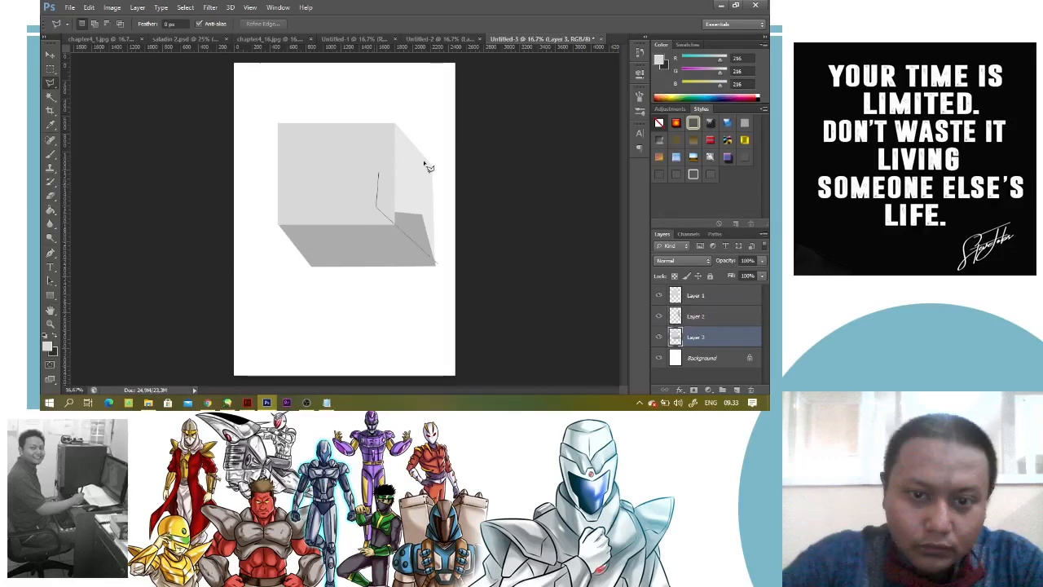
left_click(425, 162)
double_click(463, 255)
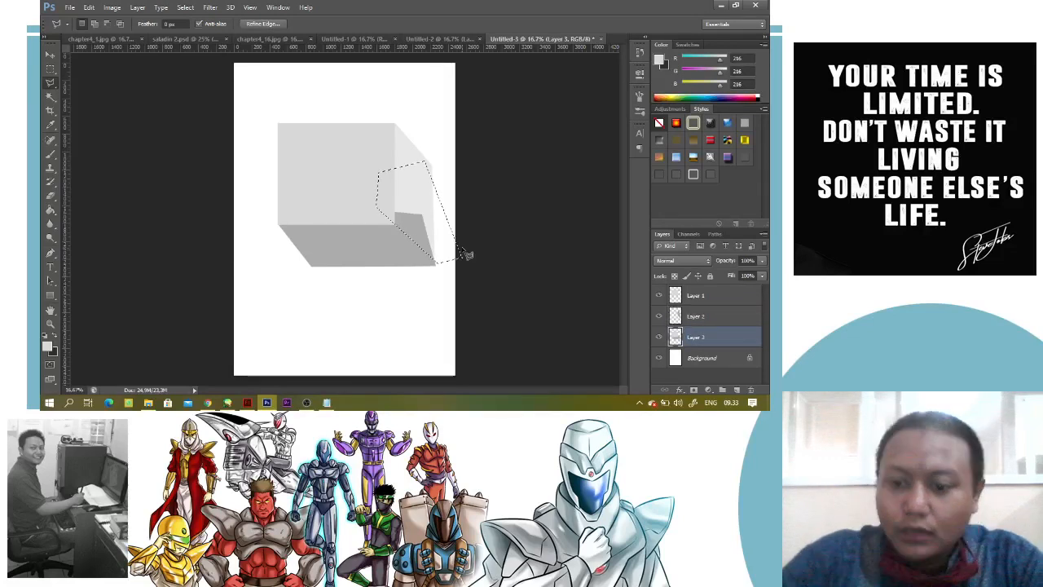
key("alt+BackSpace")
key("ctrl+d")
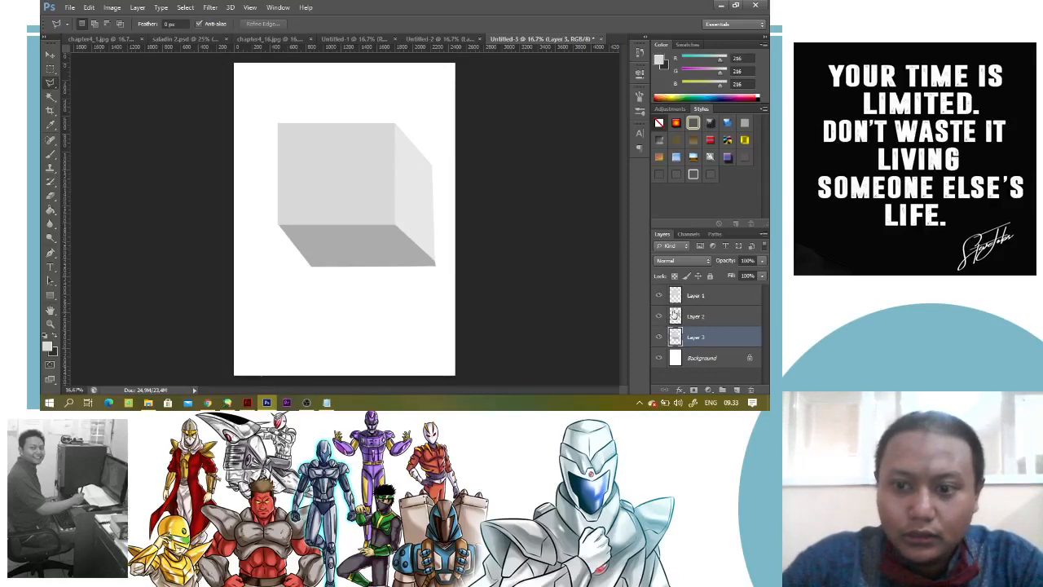
Set the opacity of Layer 2 to 100%
left_click(712, 316)
left_click(763, 261)
left_click_drag(763, 272, 770, 275)
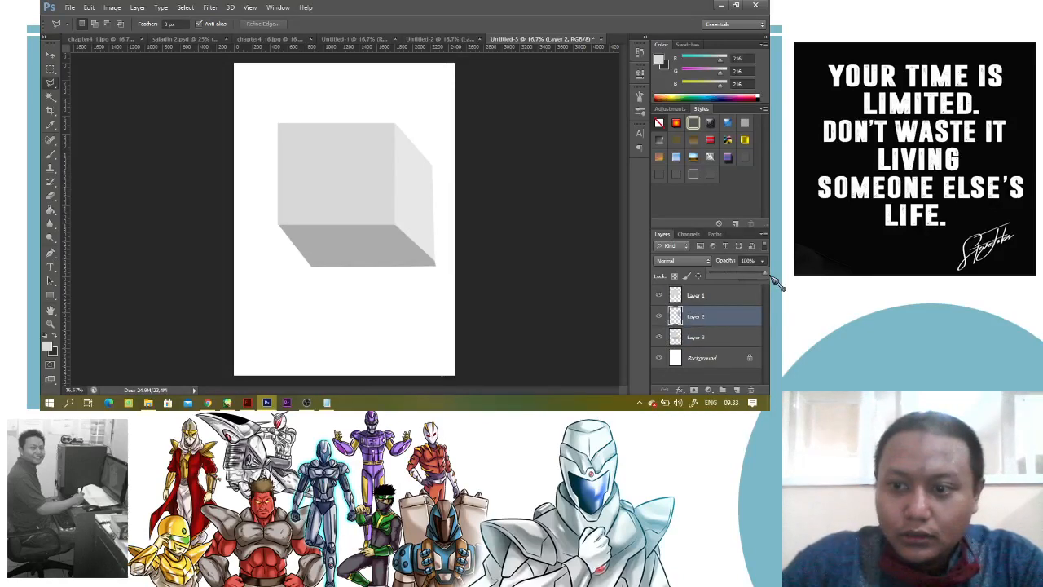
Load Layer 3's outline as a selection, fill the bottom face with dark grey, RGB 104, 104, 104, and deselect
left_click(701, 337)
left_click(675, 337, "ctrl")
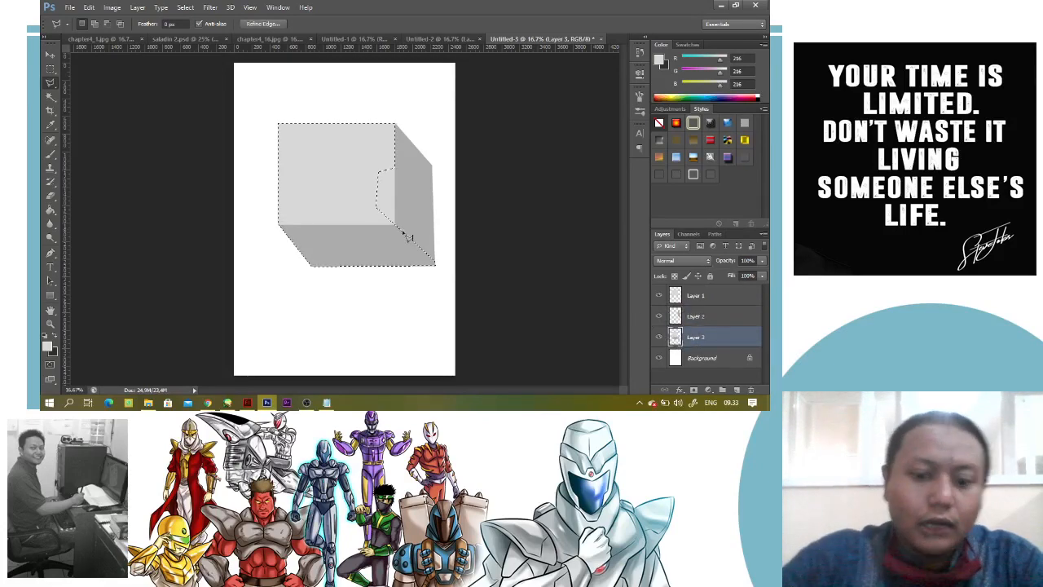
key("i")
left_click(425, 193)
left_click(47, 346)
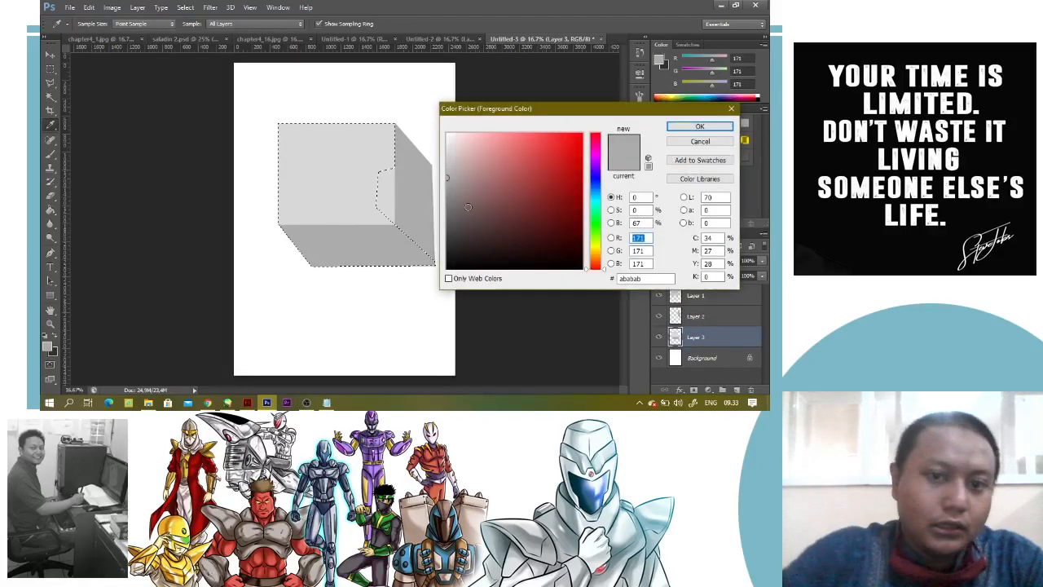
left_click(693, 128)
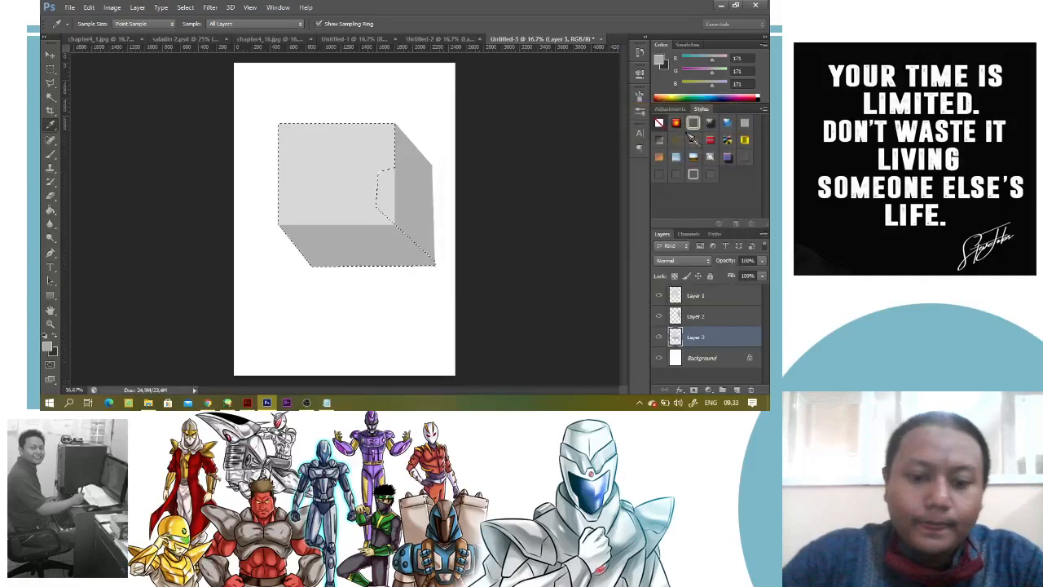
key("alt+BackSpace")
key("ctrl+d")
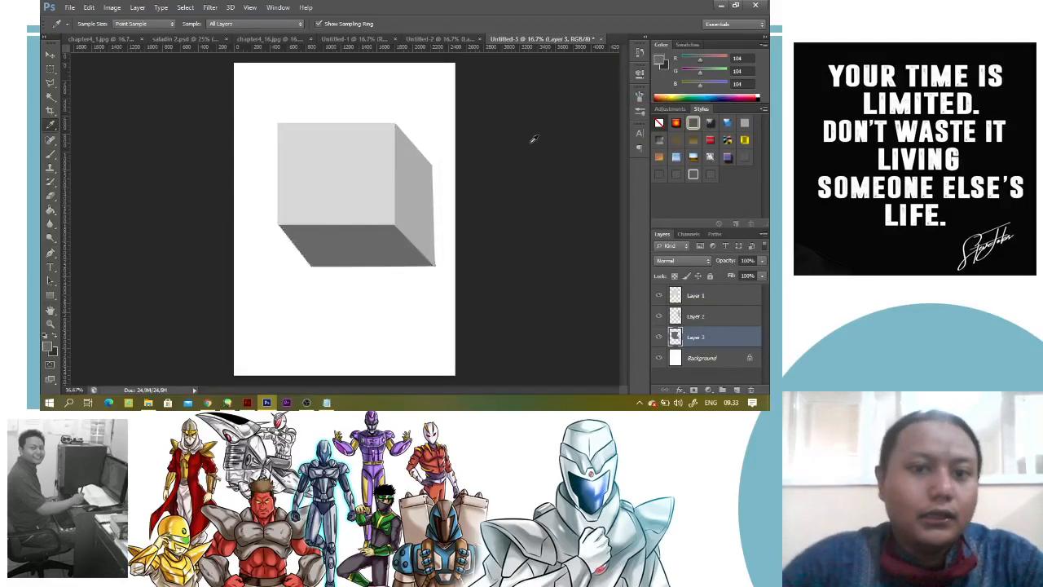
Load the front face's outline as a selection and set the foreground colour to grey, RGB 146, 146, 146
left_click(676, 296, "ctrl")
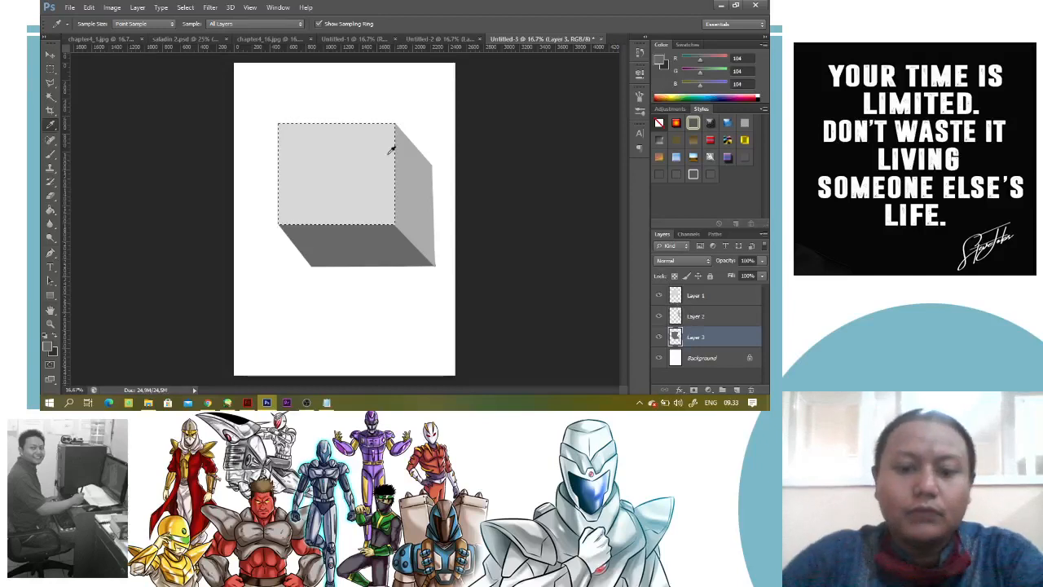
left_click(359, 179)
left_click(48, 346)
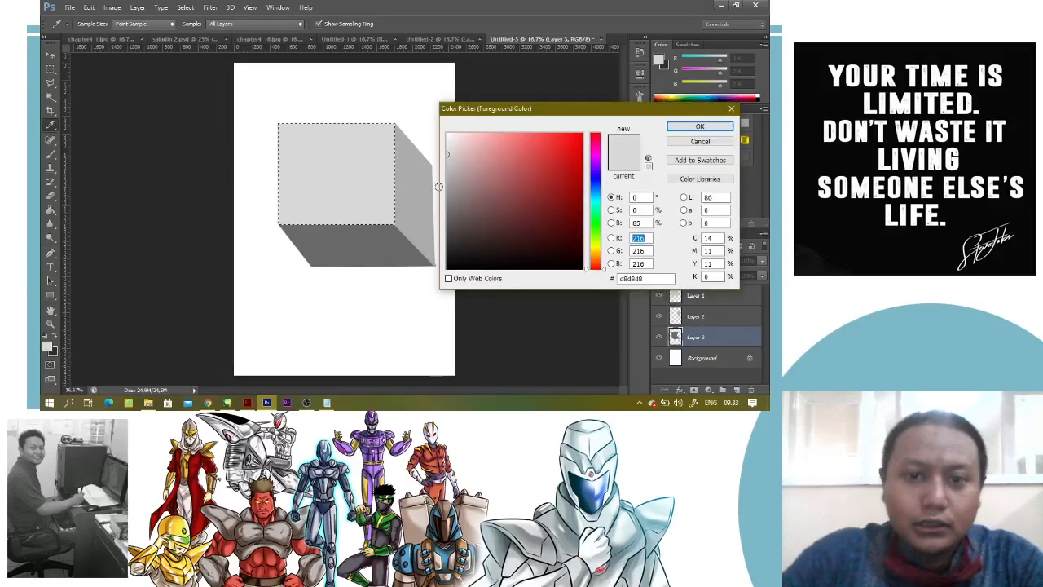
left_click(429, 192)
left_click(700, 127)
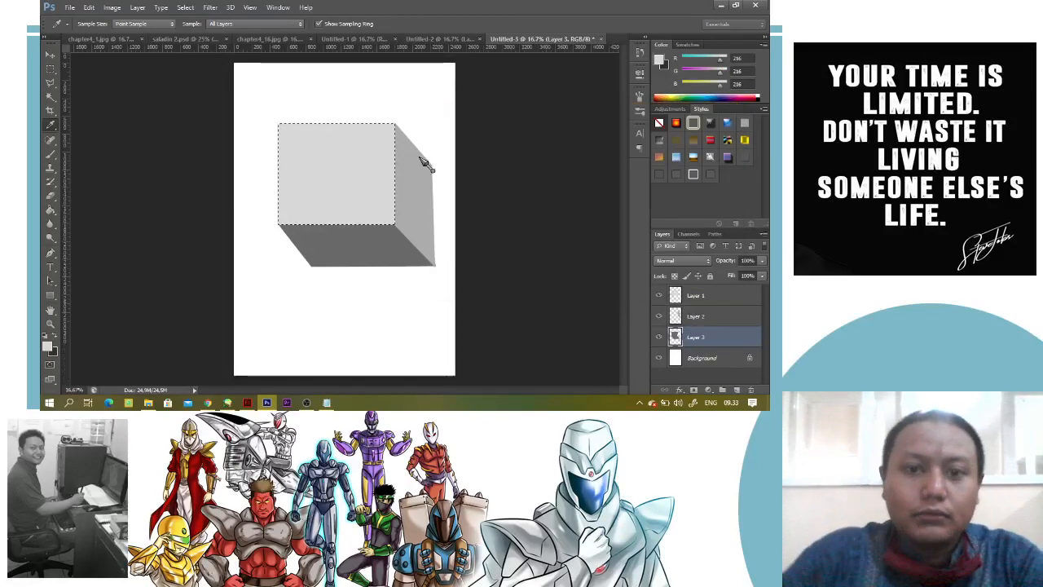
Shade the selected front face on Layer 1 with a soft brush enlarged to 1600, using the foreground grey
key("b")
key("bracketright")
key("bracketright")
key("bracketright")
key("bracketright")
key("bracketright")
key("bracketright")
key("bracketright")
key("bracketright")
key("bracketright")
key("bracketright")
key("bracketright")
key("bracketright")
key("bracketright")
key("bracketright")
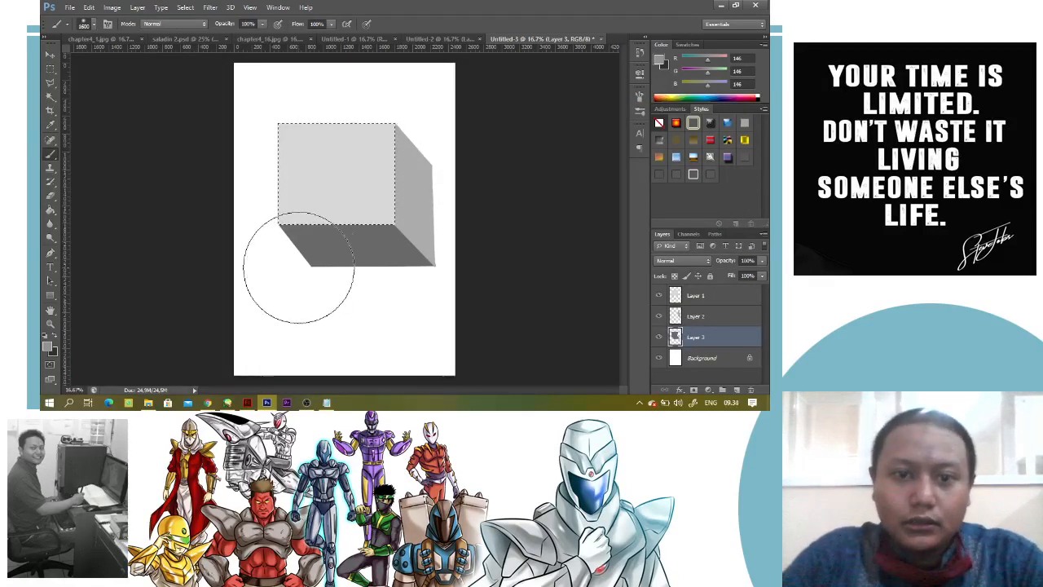
left_click(713, 296)
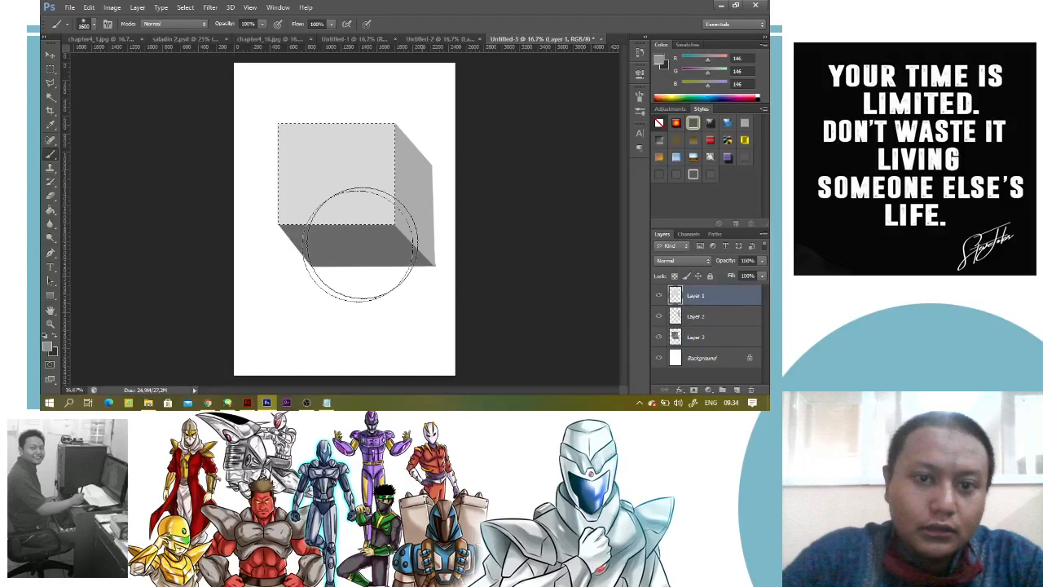
left_click(361, 245)
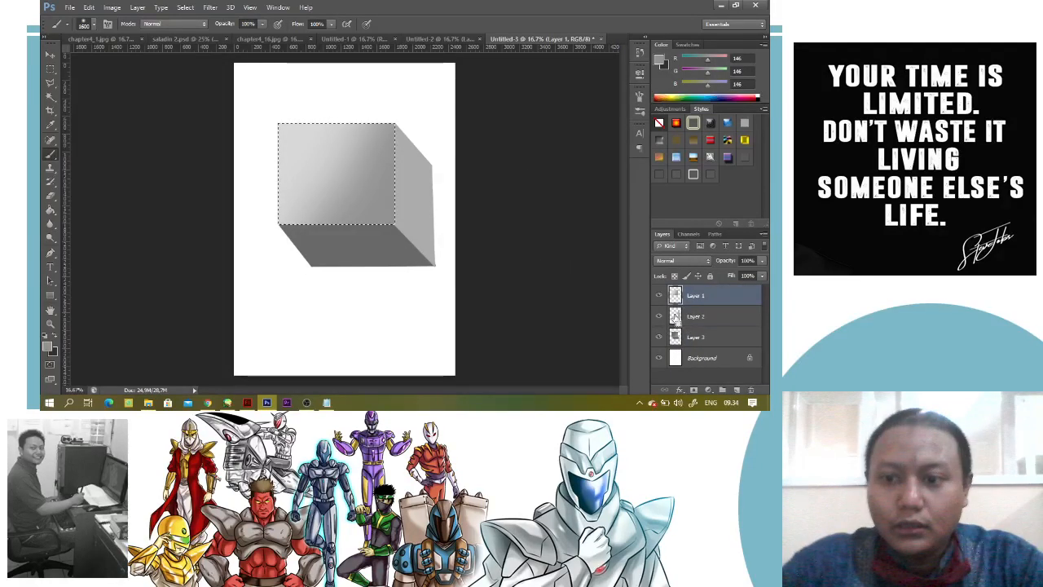
Select the side face's outline and brush dark grey, RGB 84, 84, 84, along its outer edge on Layer 2
left_click(676, 316, "ctrl")
key("i")
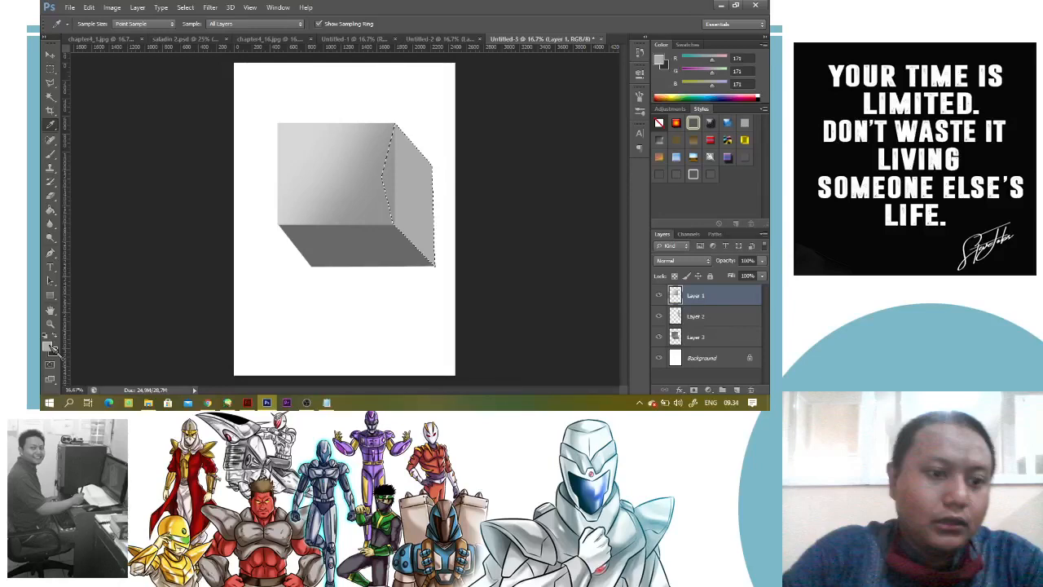
left_click(49, 347)
left_click(359, 246)
left_click(683, 128)
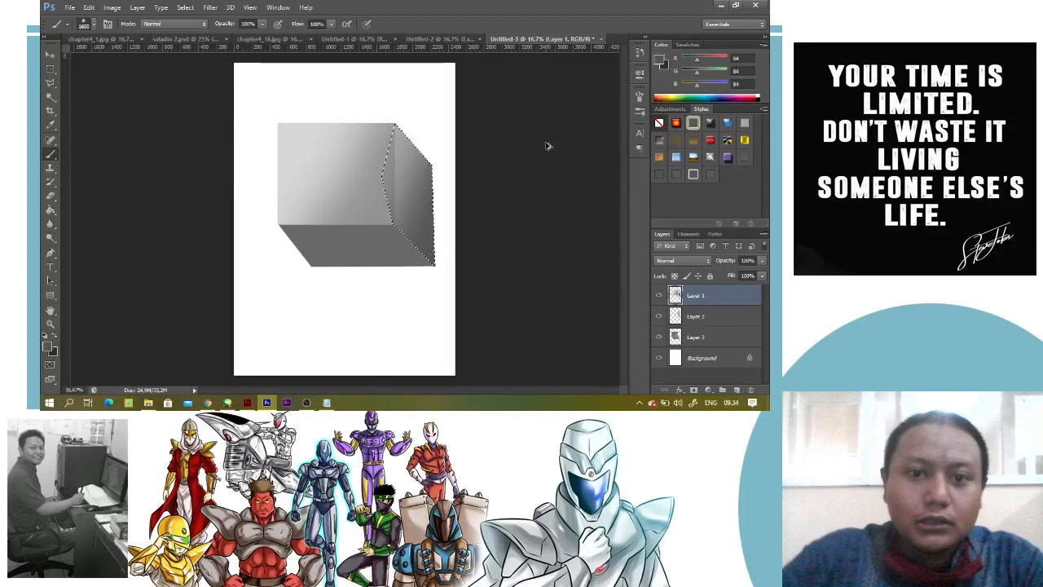
left_click(687, 320)
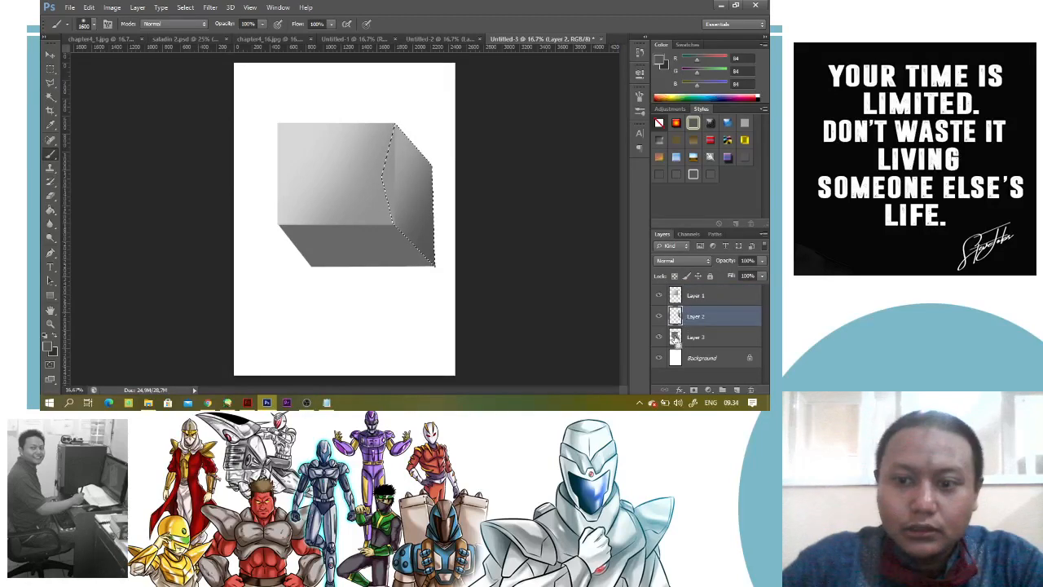
Load Layer 3's outline as a selection, brush black shading along the bottom face's lower edge, and deselect
left_click(675, 341)
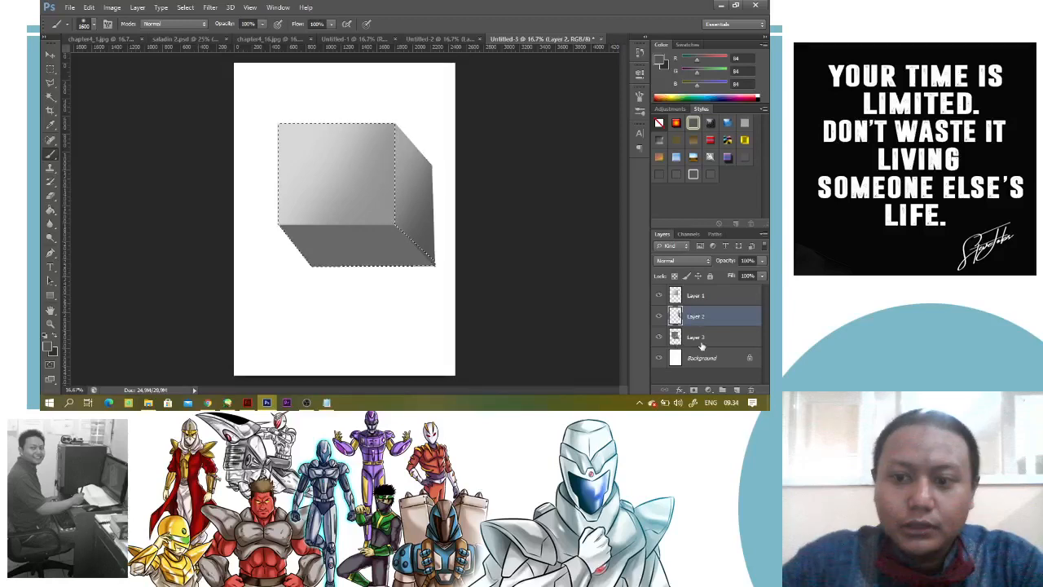
left_click(676, 338, "ctrl")
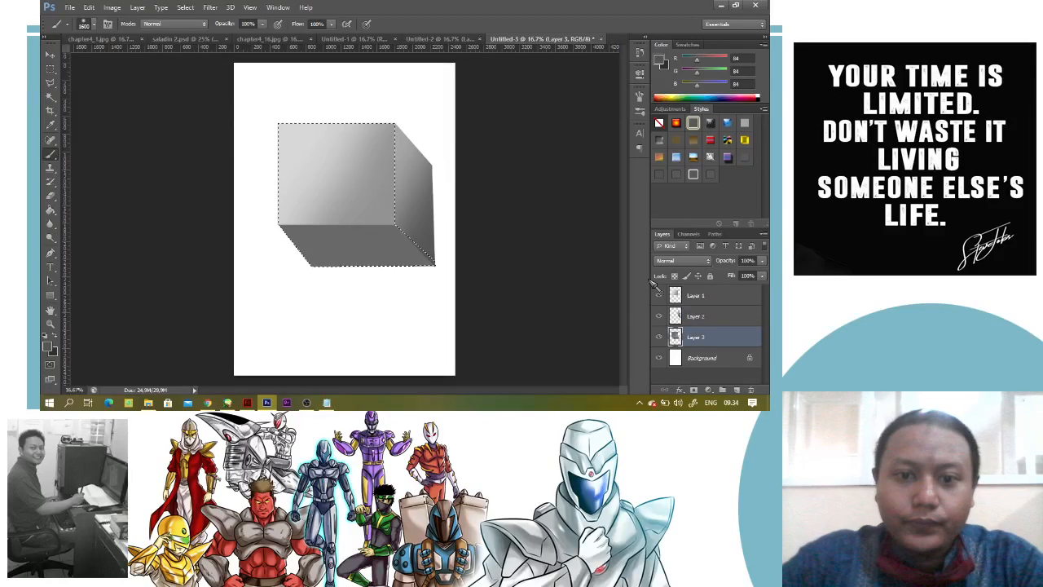
key("i")
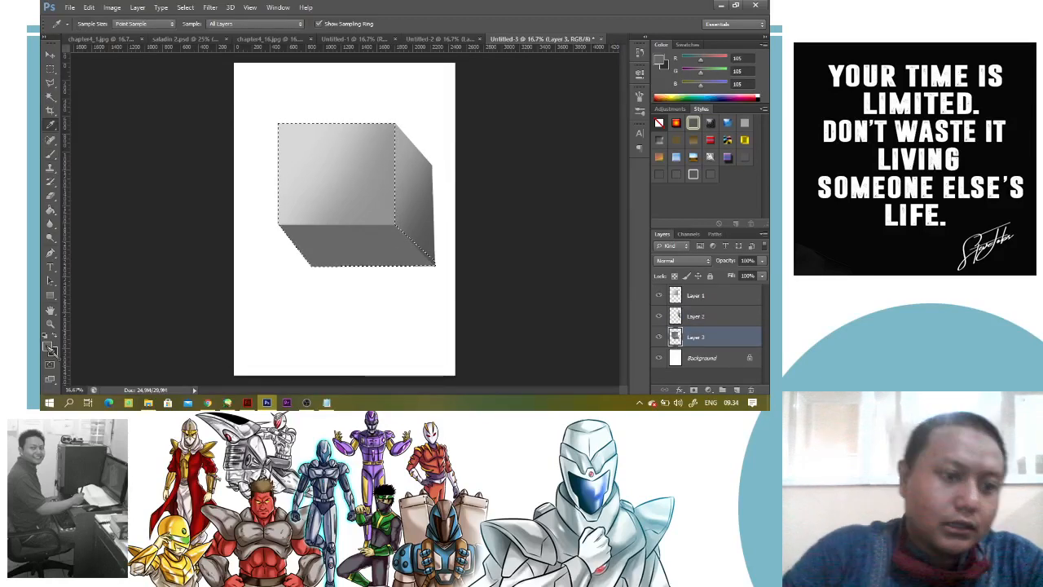
left_click(49, 348)
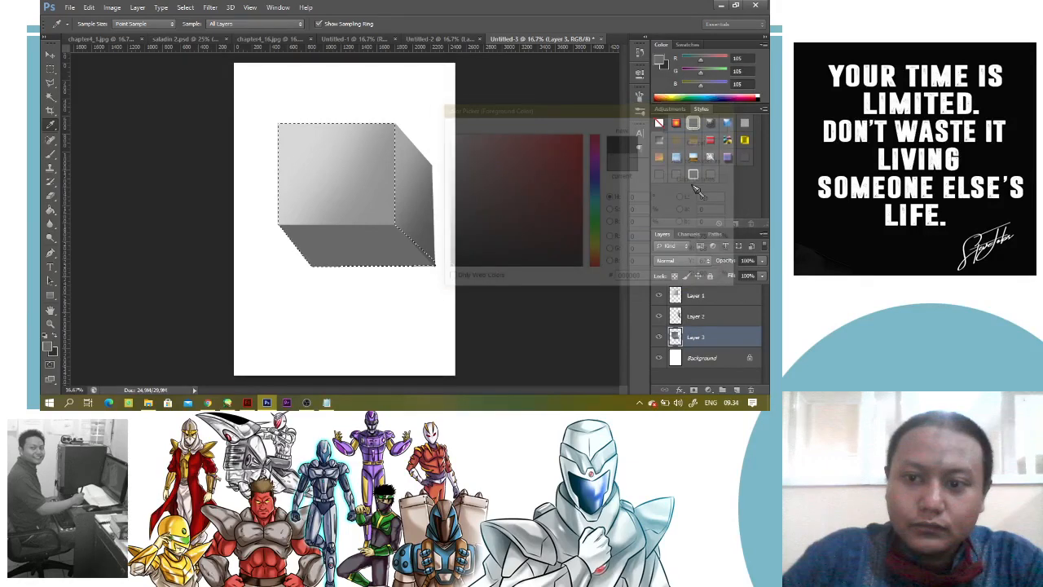
key("b")
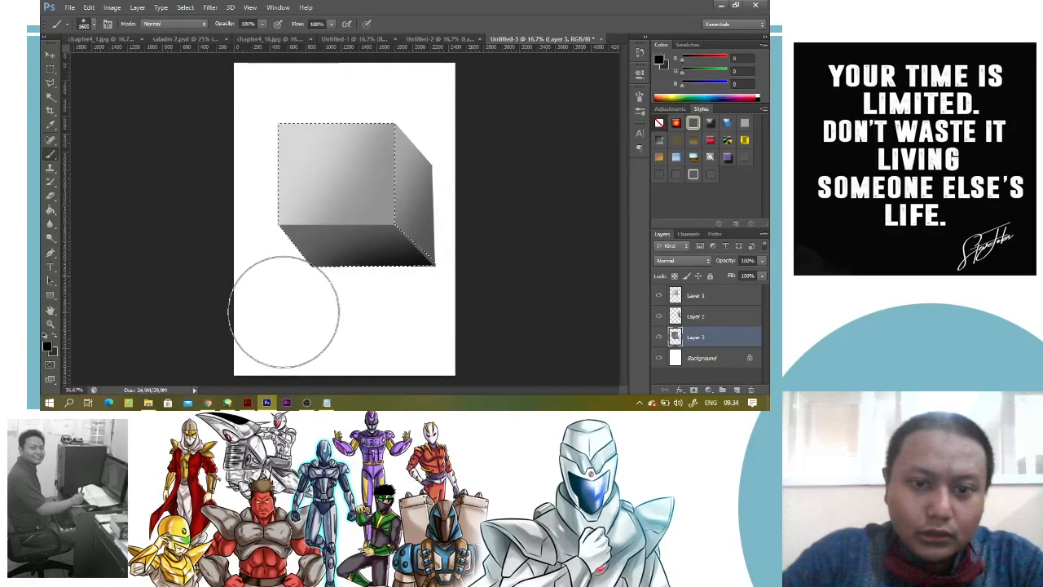
key("ctrl+d")
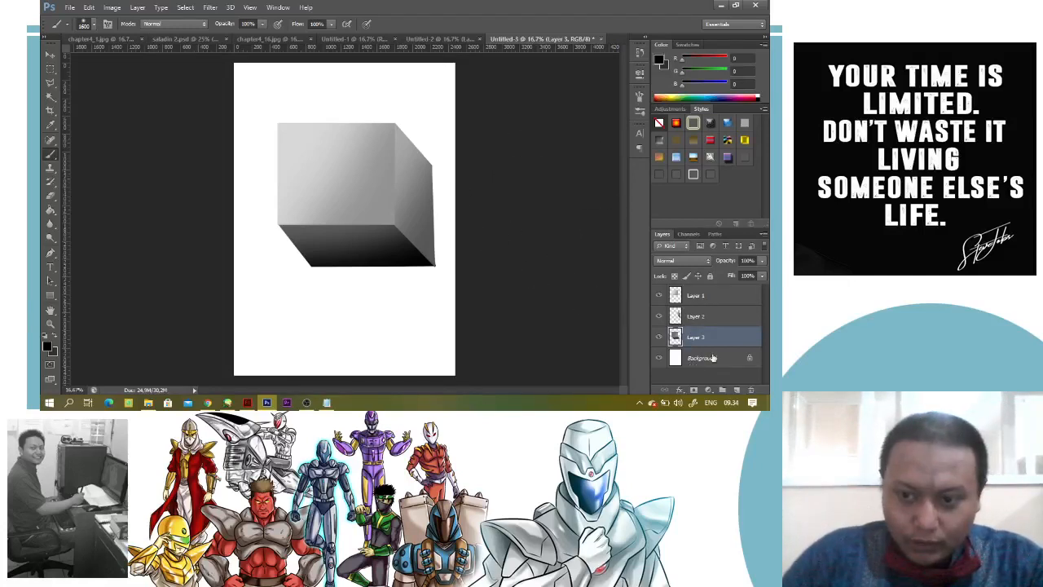
Add a new layer just above the Background and brush a soft grey shadow, RGB 177, 177, 177, beneath the box
left_click(713, 358)
left_click(736, 391)
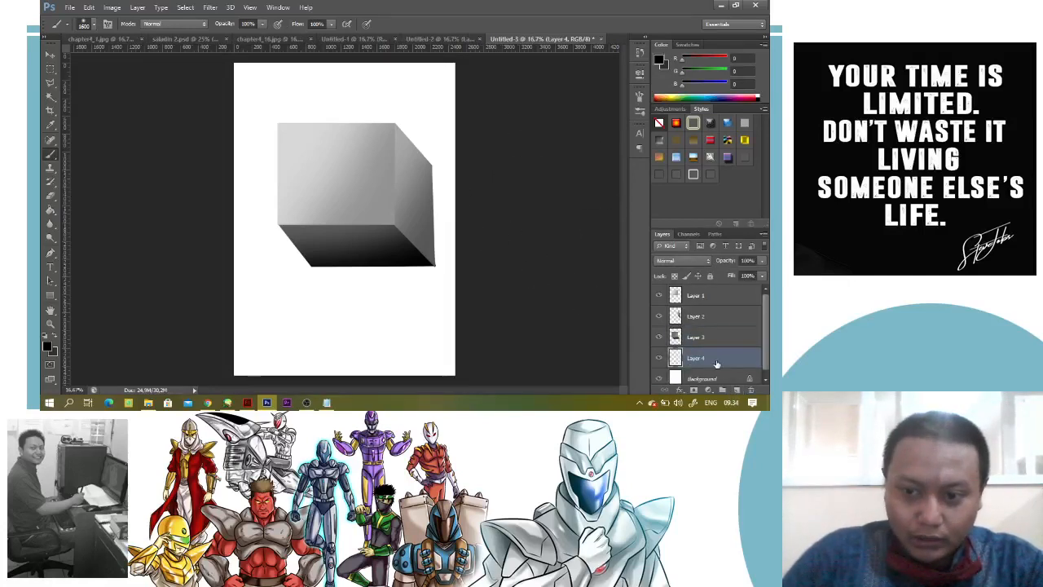
left_click(47, 346)
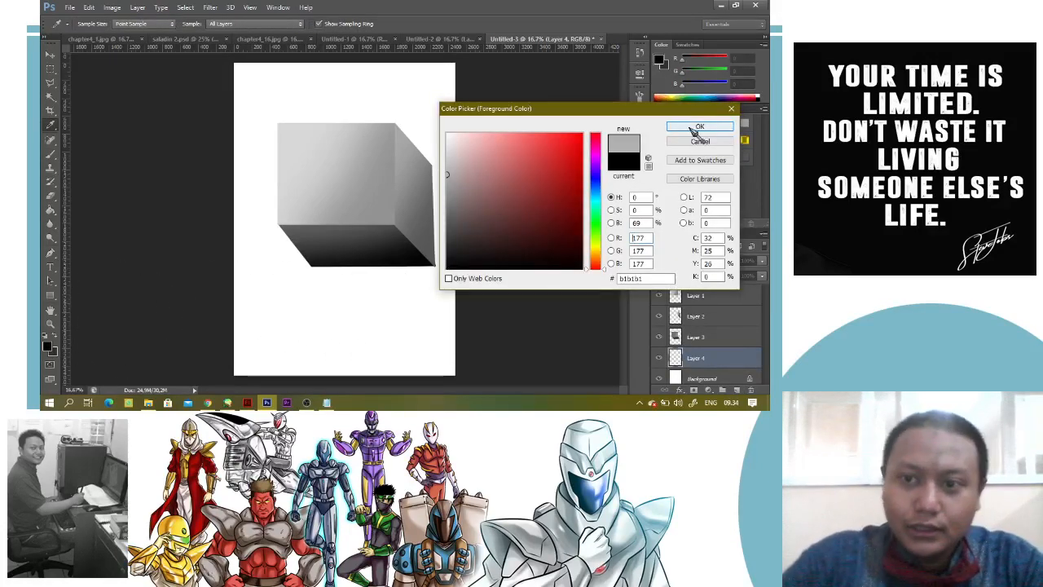
left_click(695, 128)
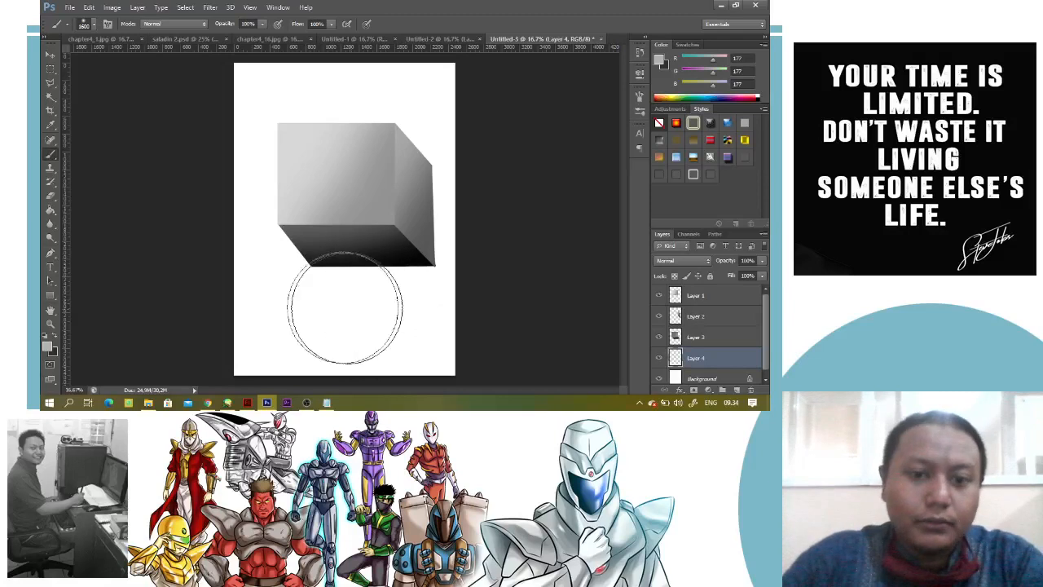
left_click_drag(311, 309, 429, 315)
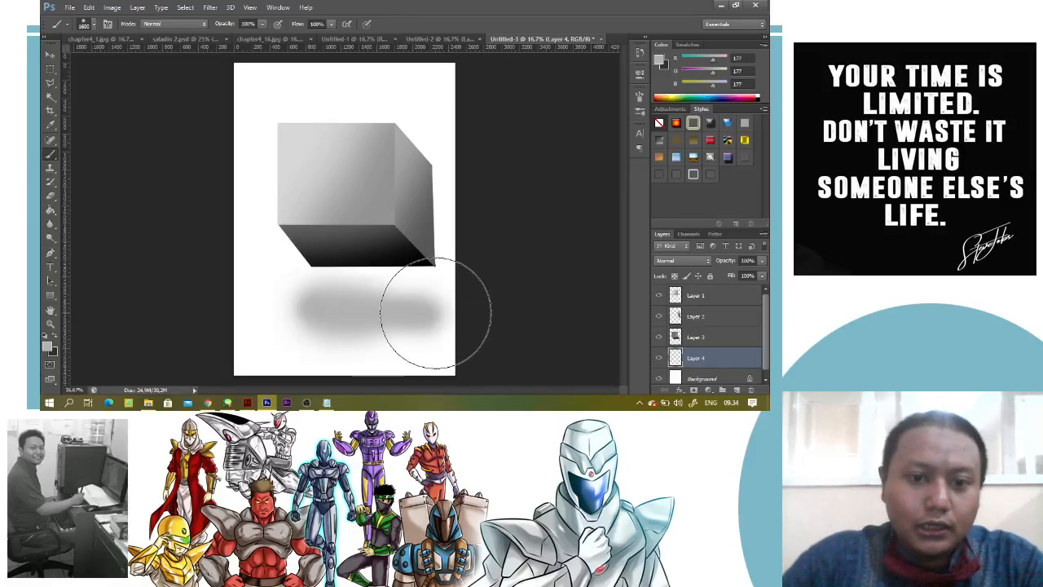
Erase around the edges of the box's shadow on Layer 4 with a smaller soft eraser to thin and taper it
key("e")
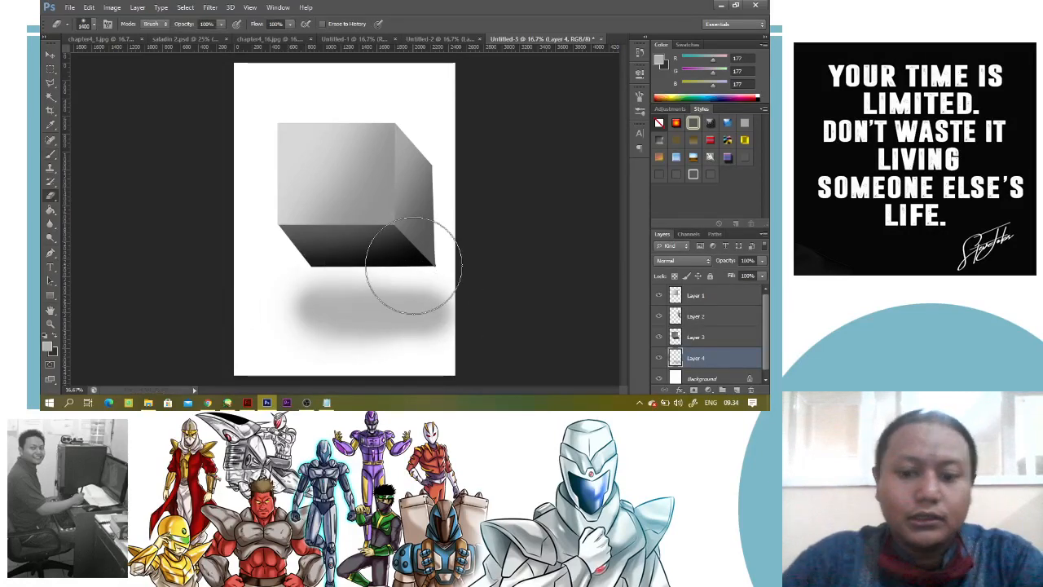
key("bracketleft")
key("bracketleft")
key("bracketleft")
key("bracketleft")
key("bracketleft")
mouse_move(375, 364)
left_mouse_down()
mouse_move(408, 271)
mouse_move(291, 287)
left_mouse_up()
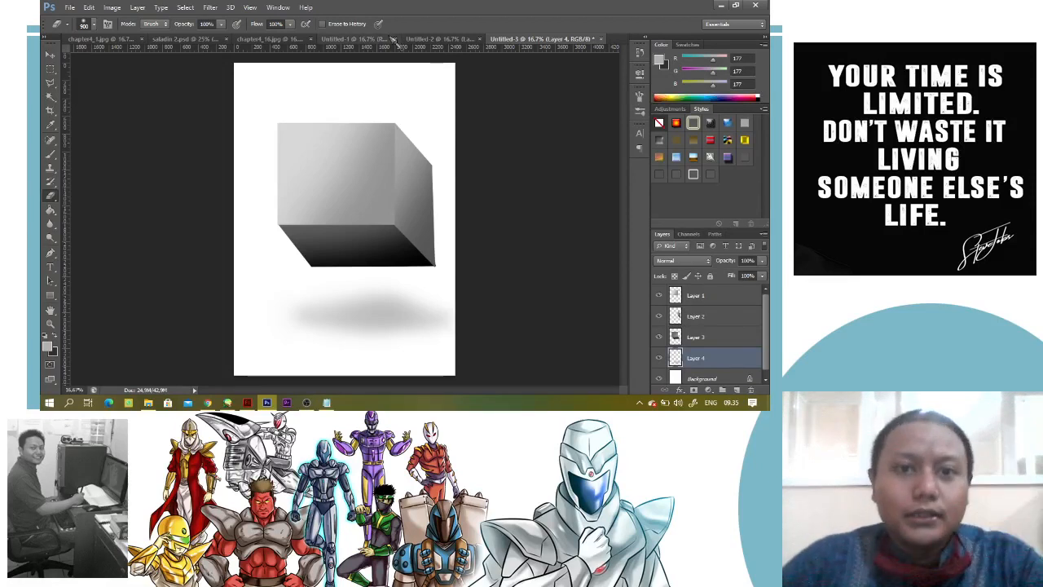
Review the gradient comparison in Untitled-1 and the shaded sphere in Untitled-2, and return to the box in Untitled-3
left_click(357, 40)
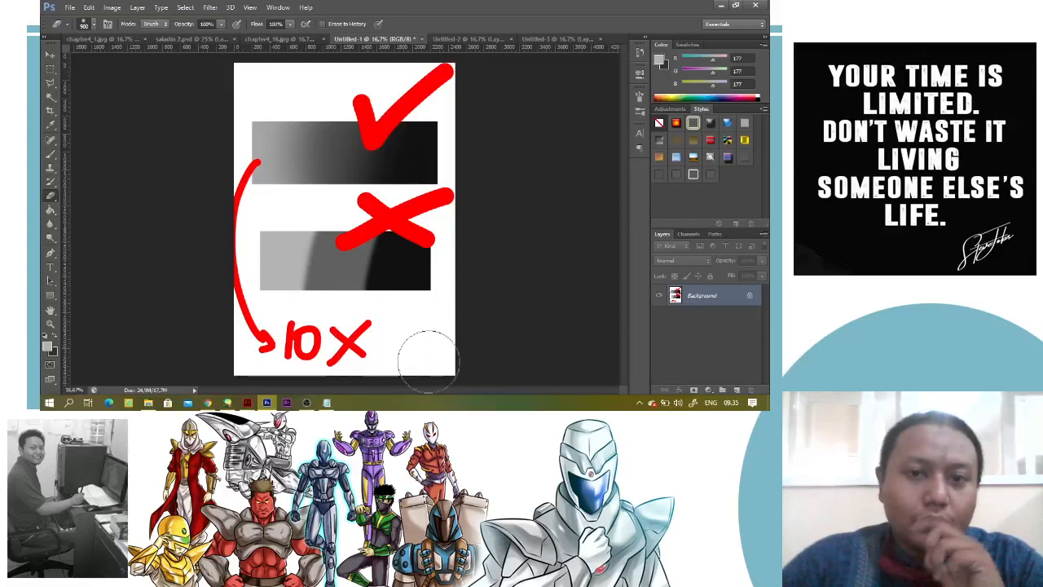
left_click(477, 39)
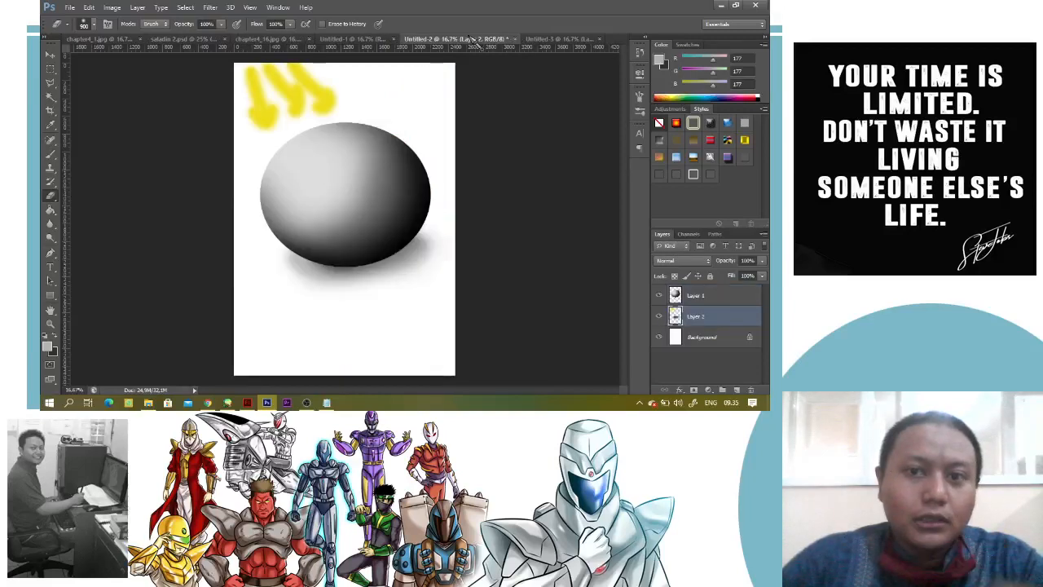
left_click(558, 39)
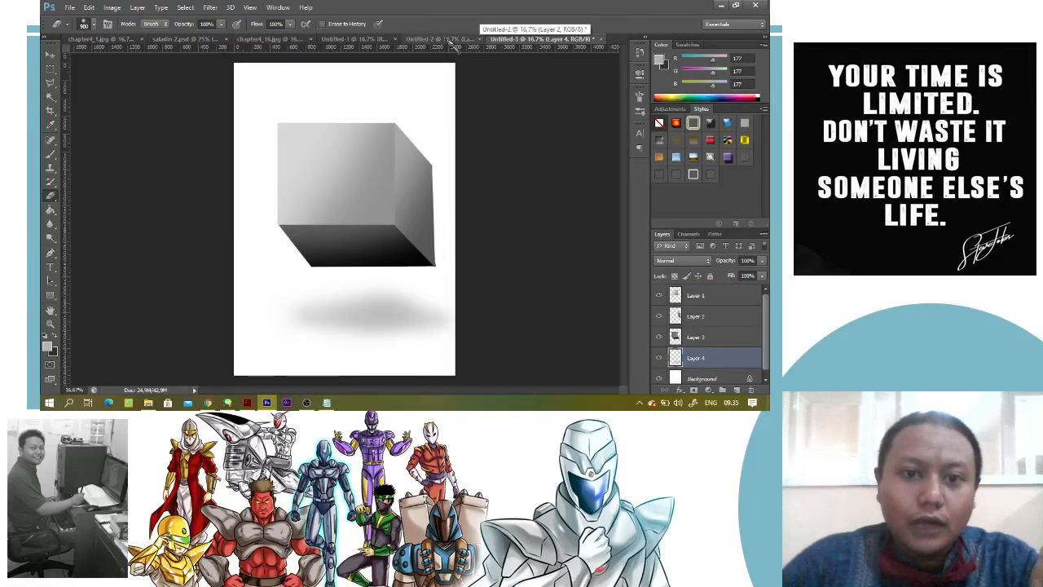
Load the front face's outline from Layer 1 as a selection and set the foreground colour to near-white, RGB 245, 245, 245
left_click(658, 296)
left_click(658, 296)
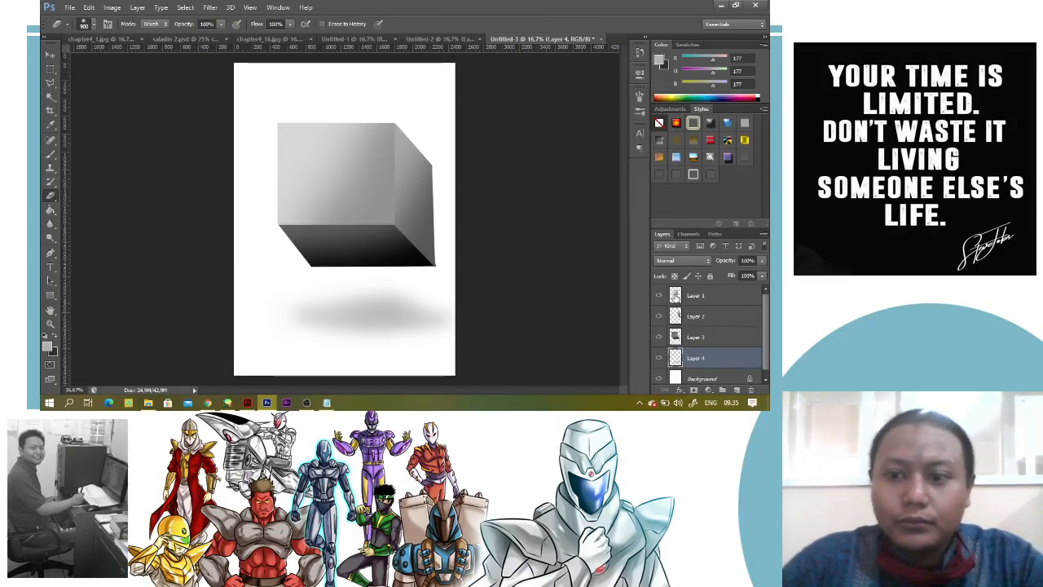
left_click(675, 296, "ctrl")
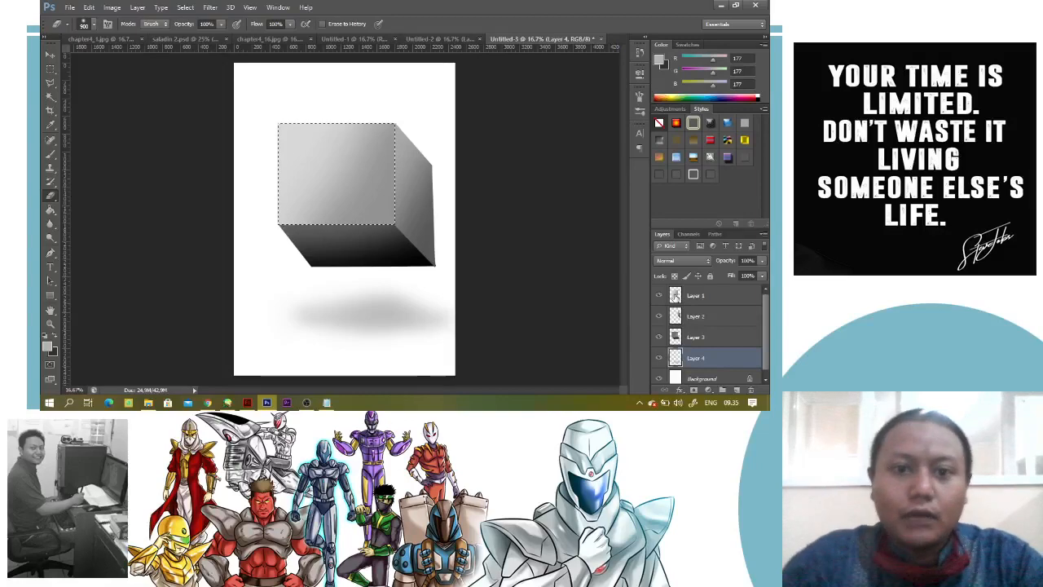
key("i")
left_click(340, 142)
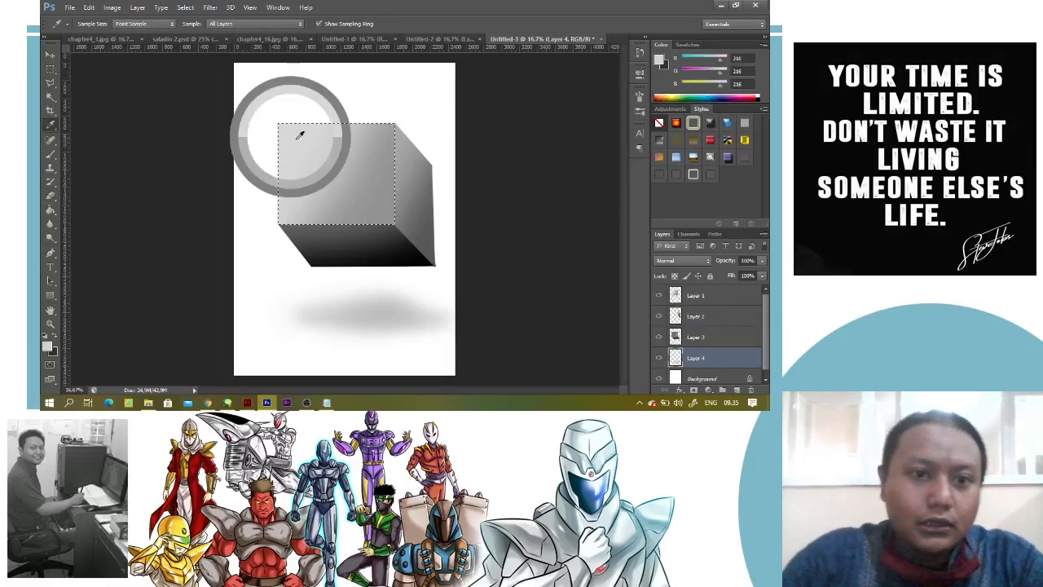
left_click(47, 347)
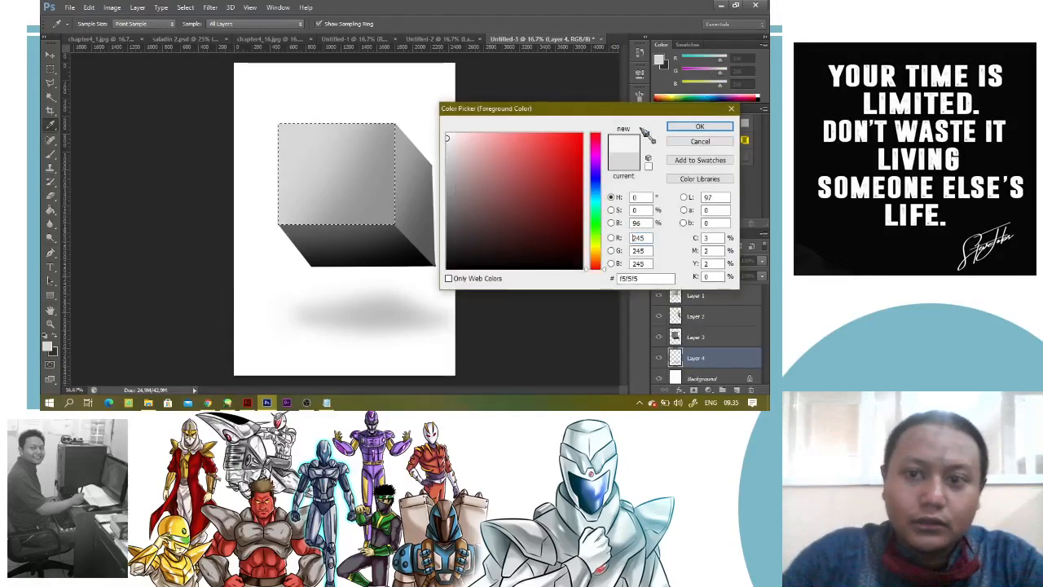
left_click(695, 127)
Brush a near-white highlight onto the upper-left corner of the front face on Layer 1 and deselect
key("b")
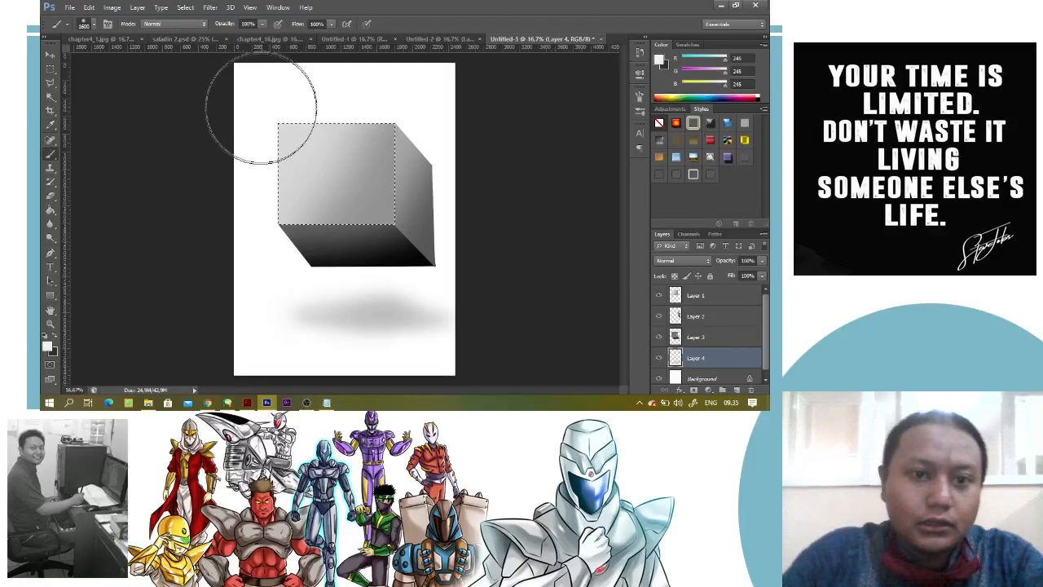
left_click(719, 301)
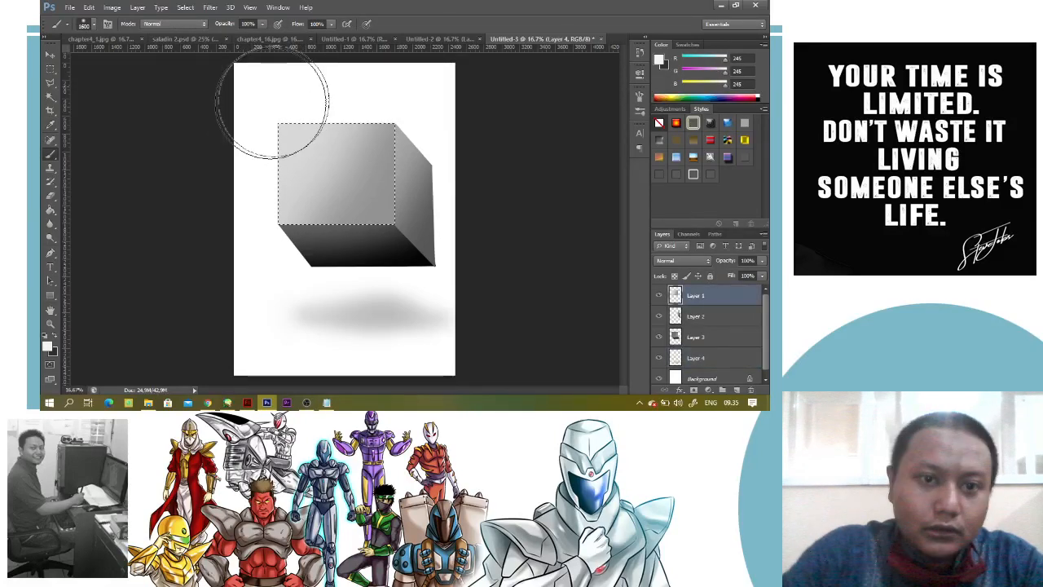
key("ctrl+d")
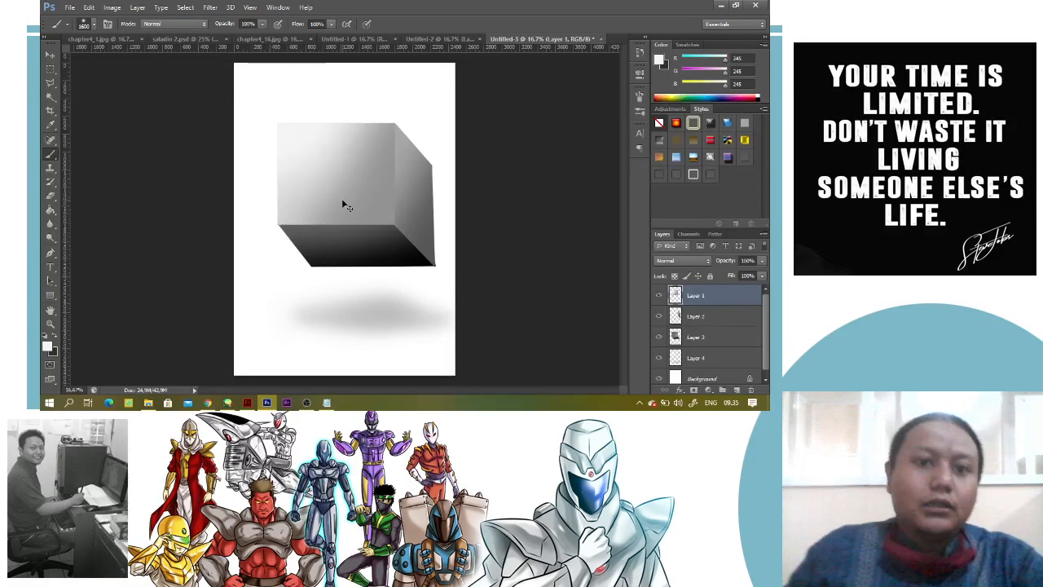
key("ctrl+s")
Compare the gradient bars in Untitled-1 with the shaded sphere in Untitled-2 and return to the box in Untitled-3
left_click(529, 44)
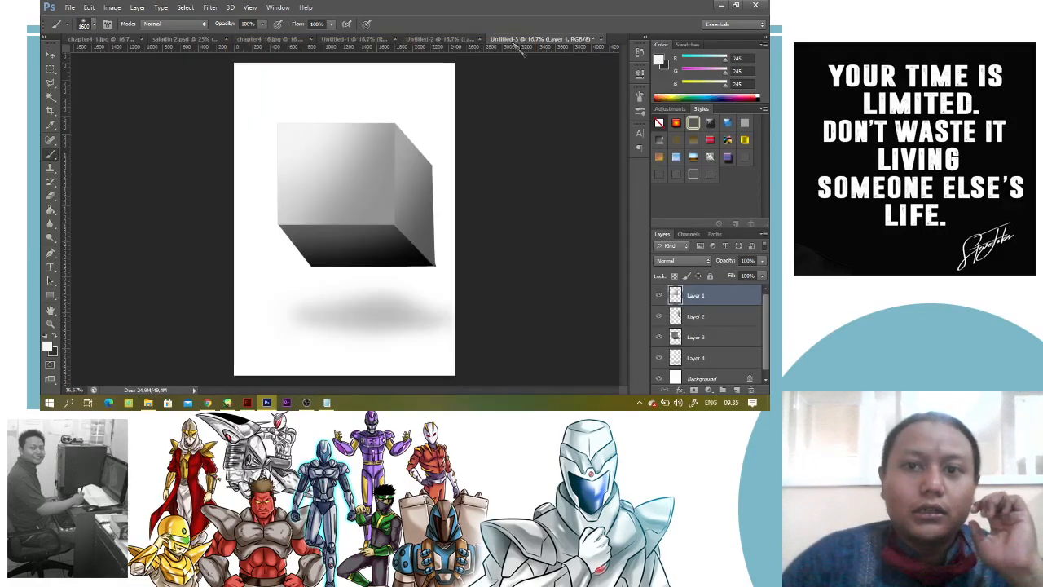
left_click(346, 40)
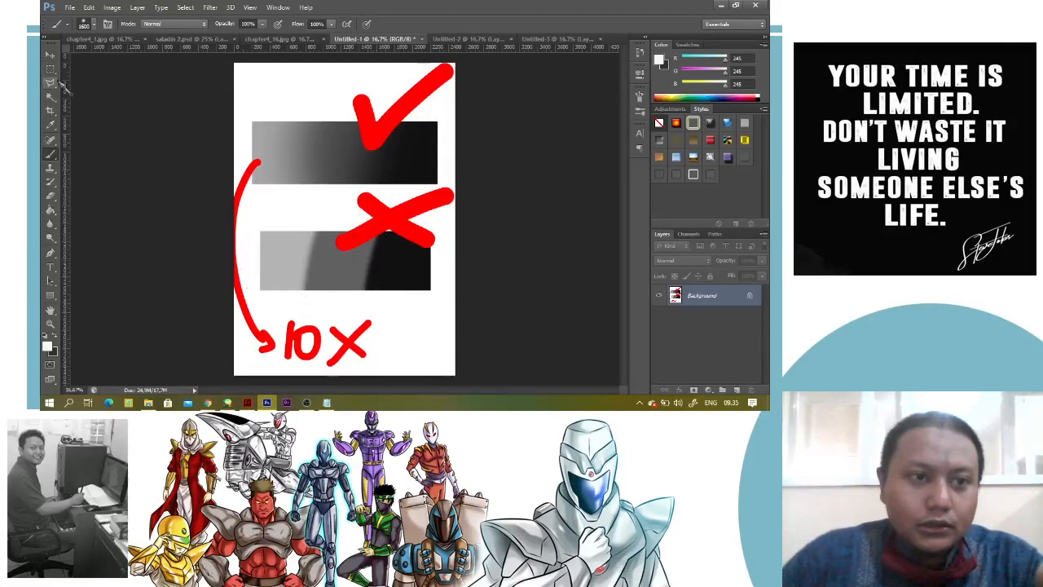
left_click(51, 56)
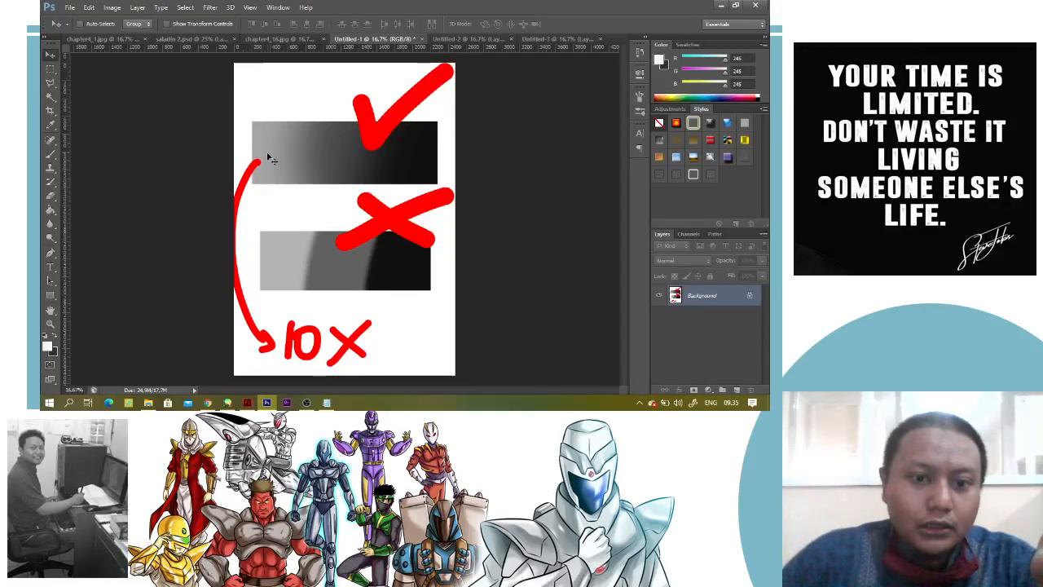
left_click(477, 39)
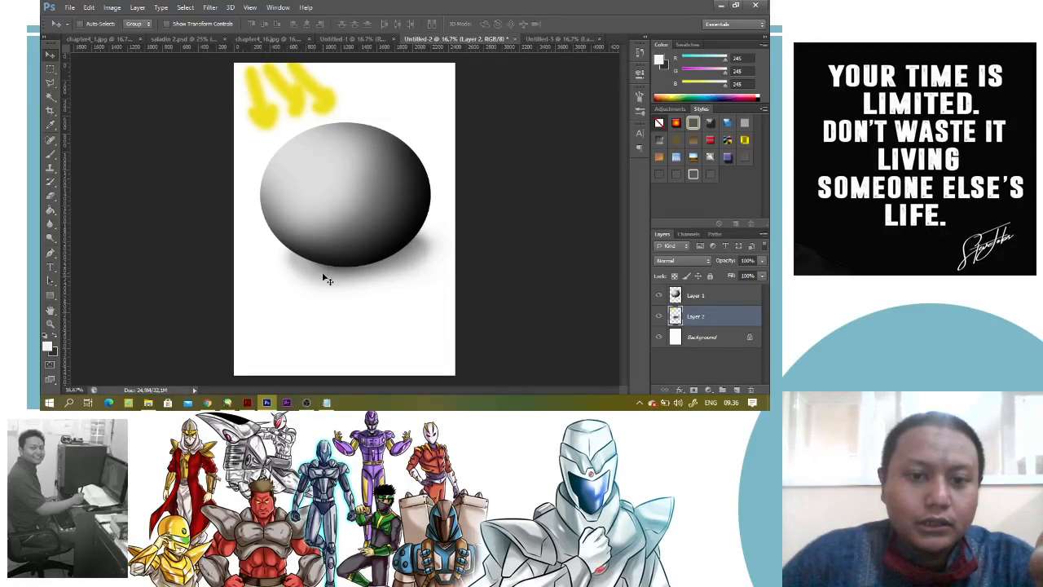
left_click(557, 41)
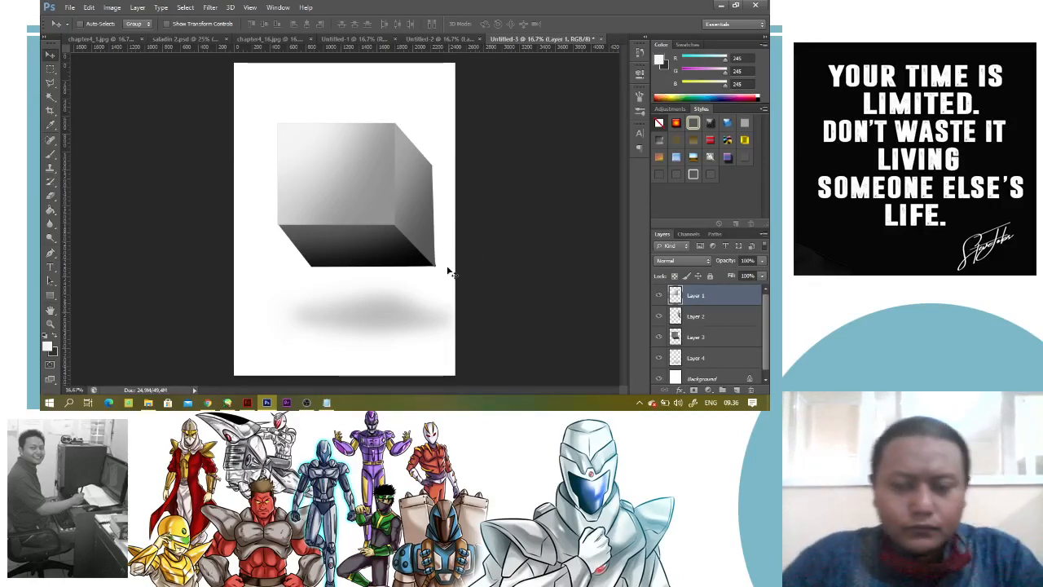
Switch to OBS to check the recording status and return to Photoshop
left_click(307, 404)
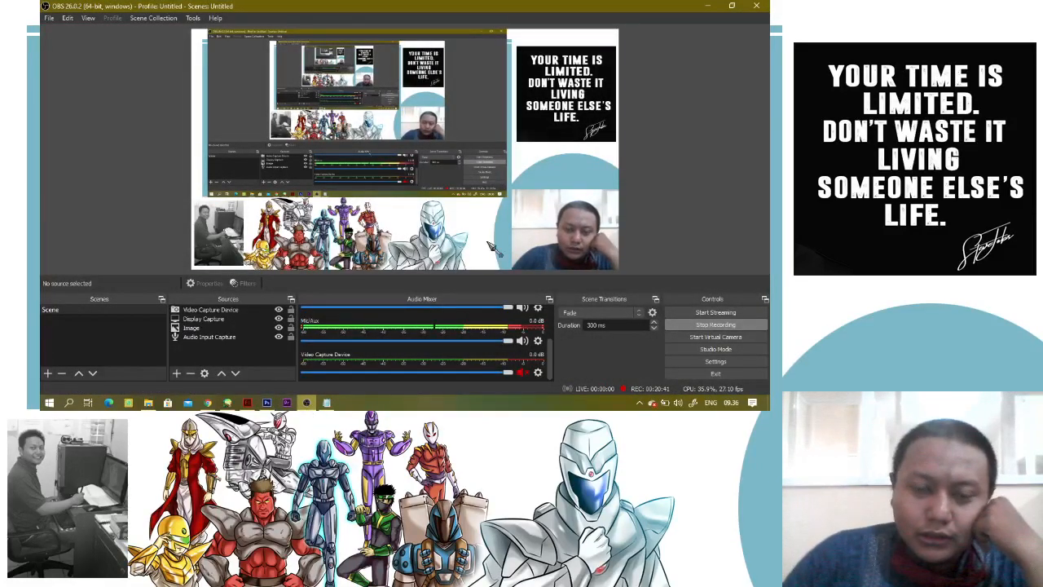
left_click(708, 6)
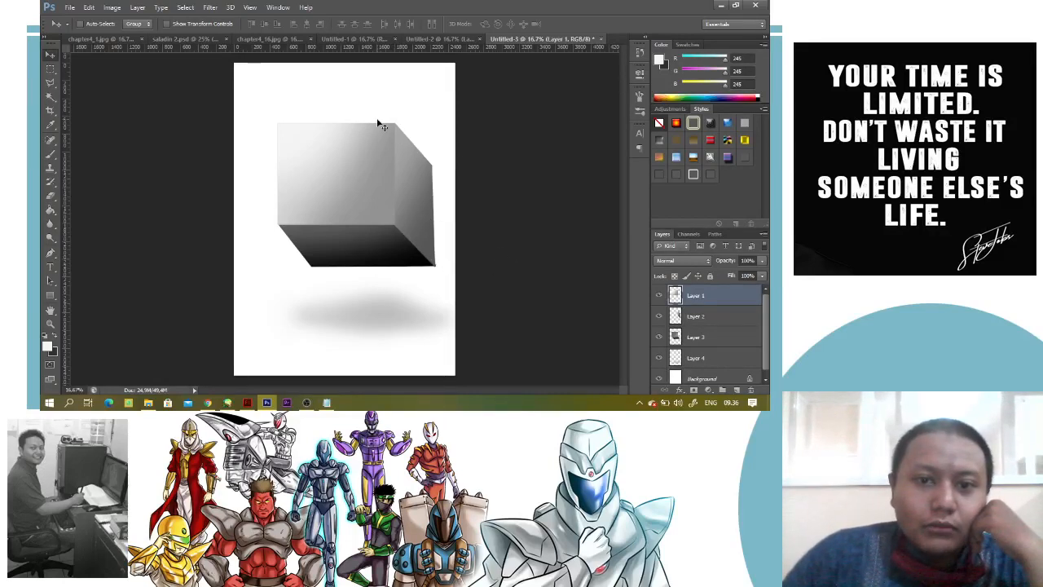
Merge the box's three face layers, Layer 1 to Layer 3, into one layer
left_click(708, 335, "shift")
right_click(708, 335)
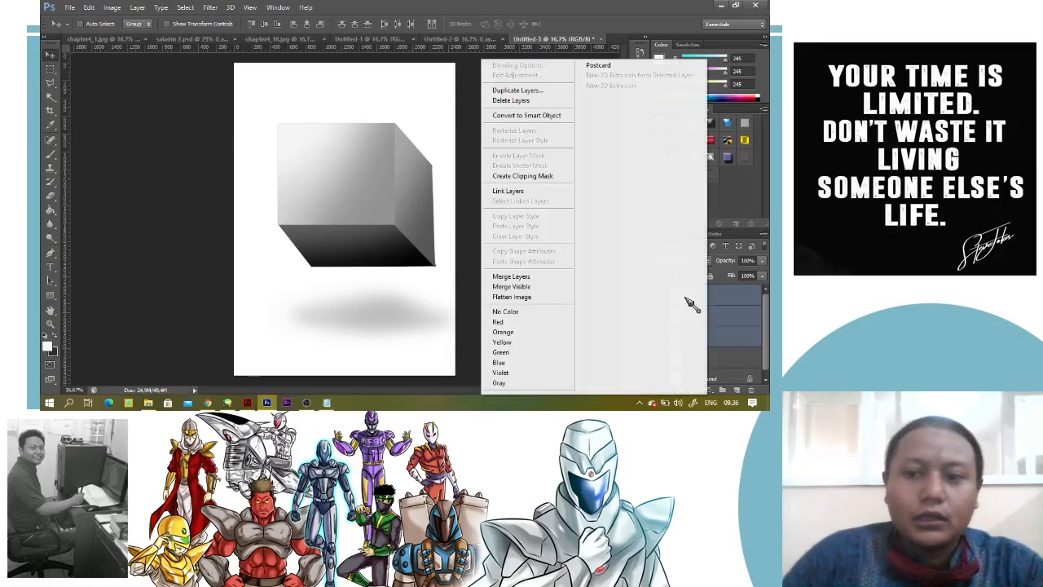
left_click(570, 283)
Tint the merged box pinkish purple with Color Balance, shifting the midtones towards magenta
left_click(112, 8)
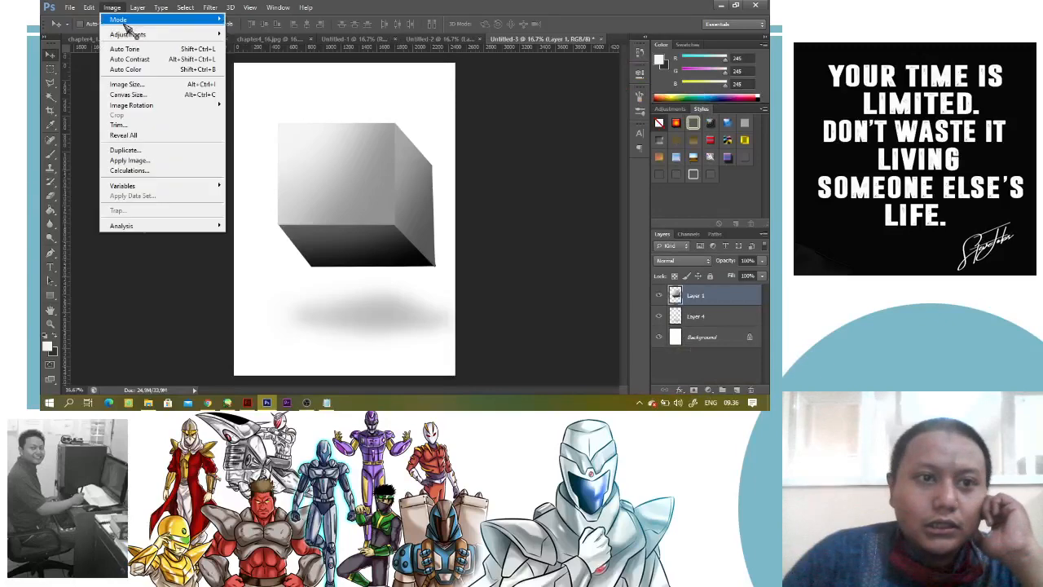
mouse_move(134, 36)
left_click(264, 101)
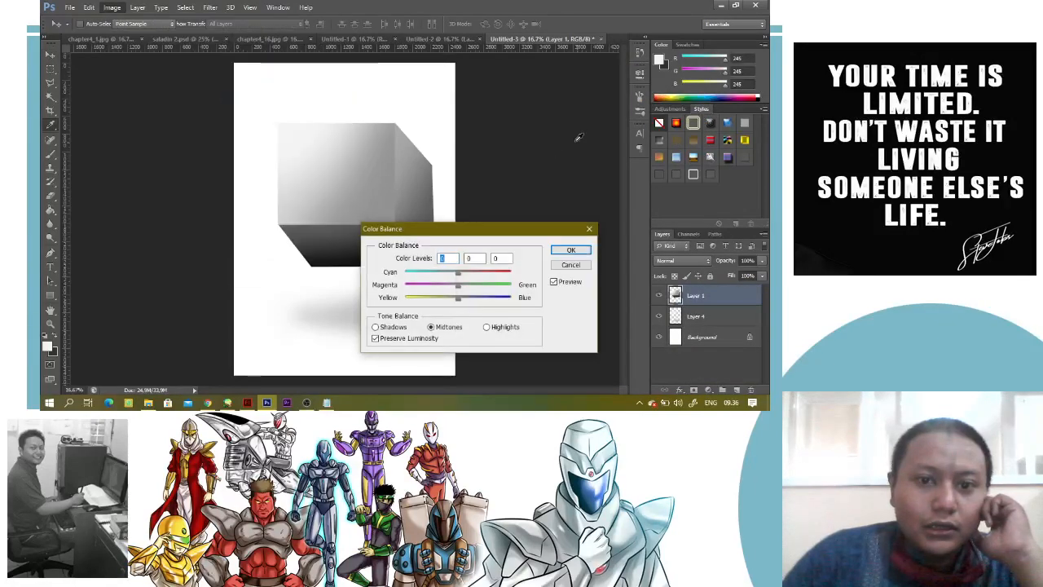
left_click_drag(458, 275, 441, 289)
left_click(583, 253)
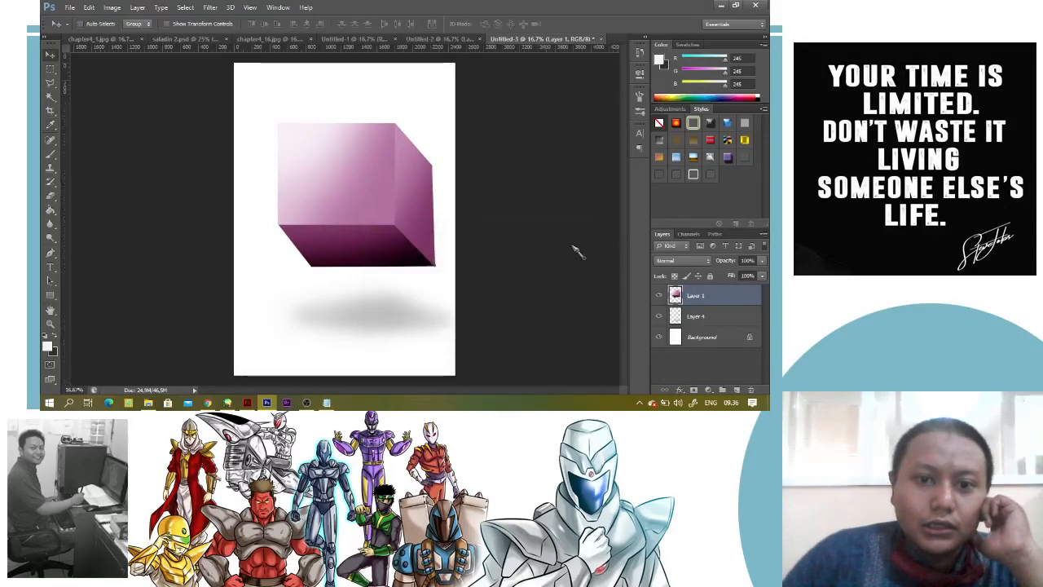
Tint the sphere on Layer 1 of Untitled-2 blue with Color Balance, setting the midtone levels to -92, 0, +100
left_click(460, 40)
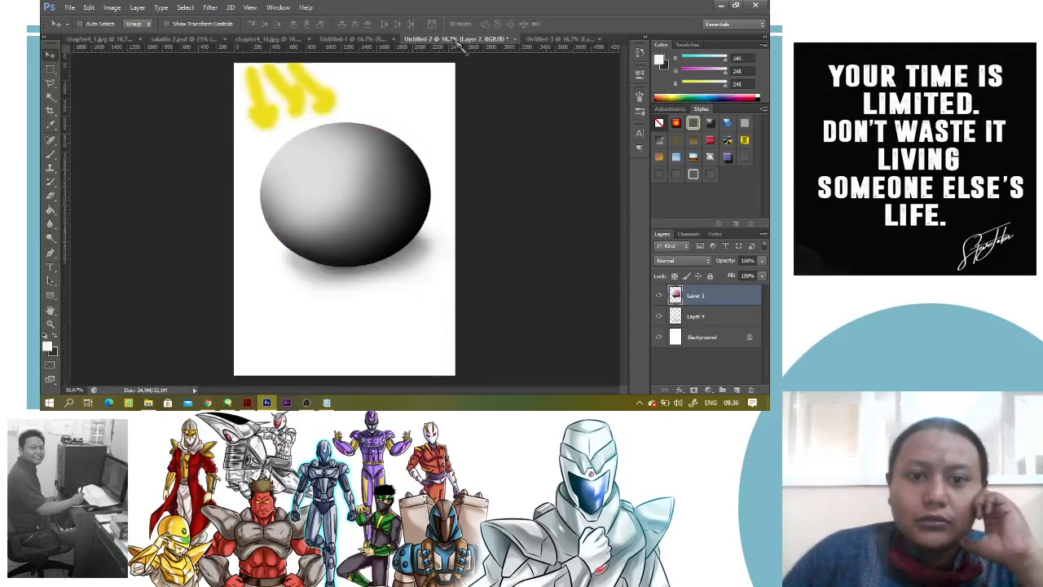
left_click(692, 298)
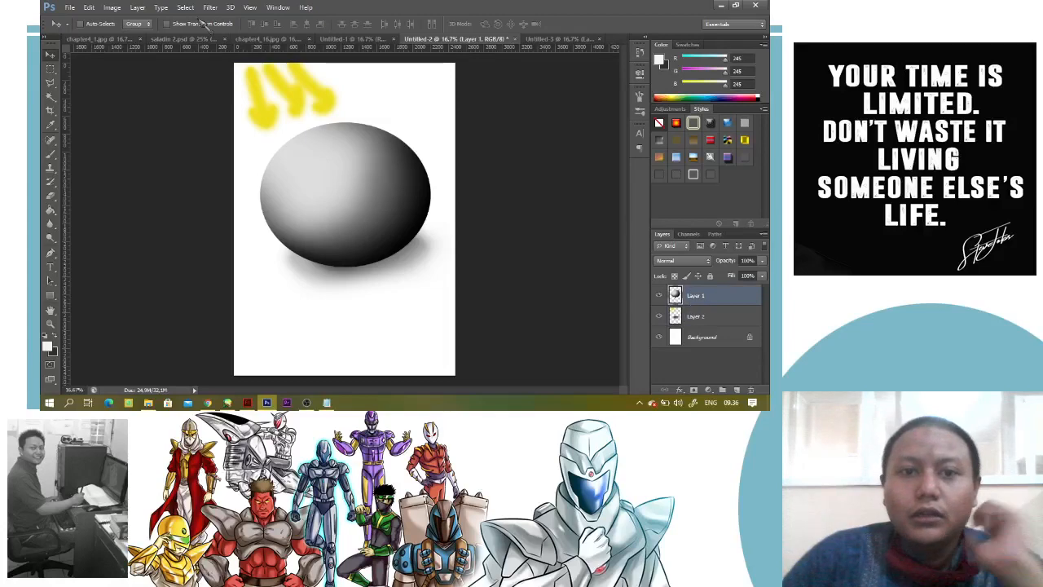
left_click(111, 7)
mouse_move(163, 34)
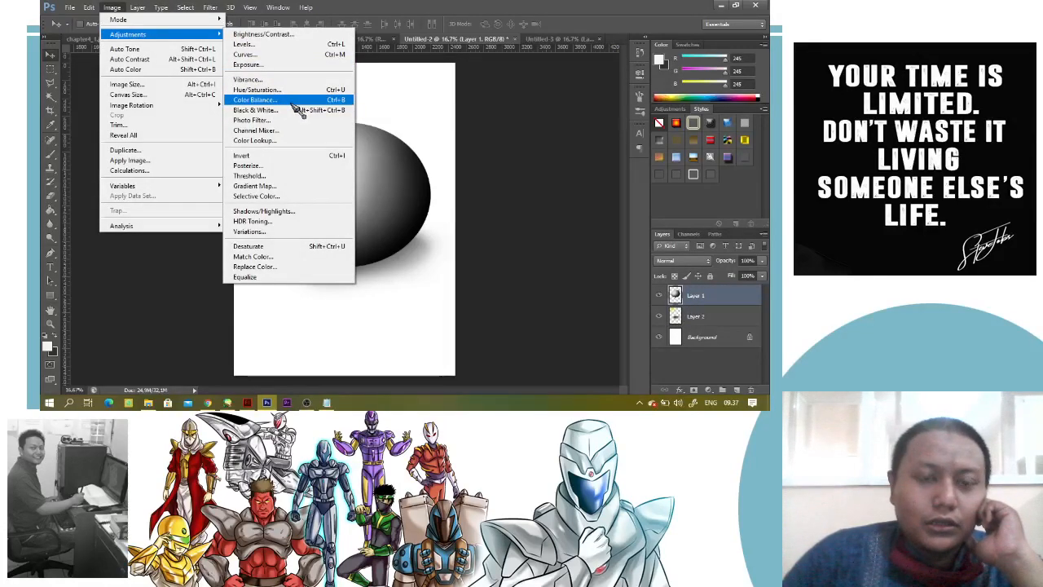
left_click(294, 103)
left_click_drag(460, 272, 410, 262)
left_click_drag(471, 298, 530, 310)
left_click_drag(568, 229, 599, 212)
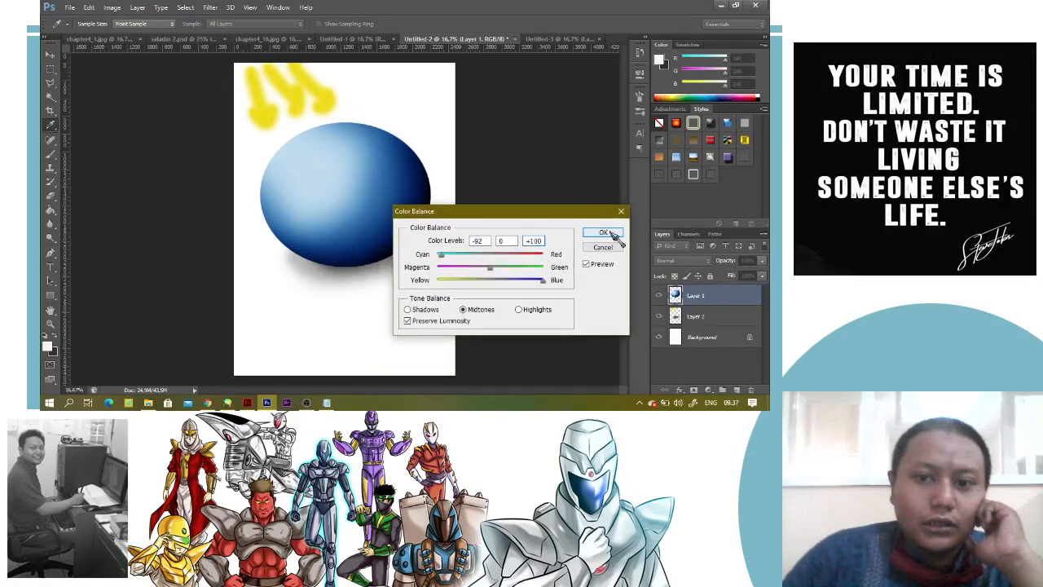
left_click(603, 233)
key("v")
Review the tinted box, the tinted sphere and the gradient comparison, and switch to OBS
left_click(553, 40)
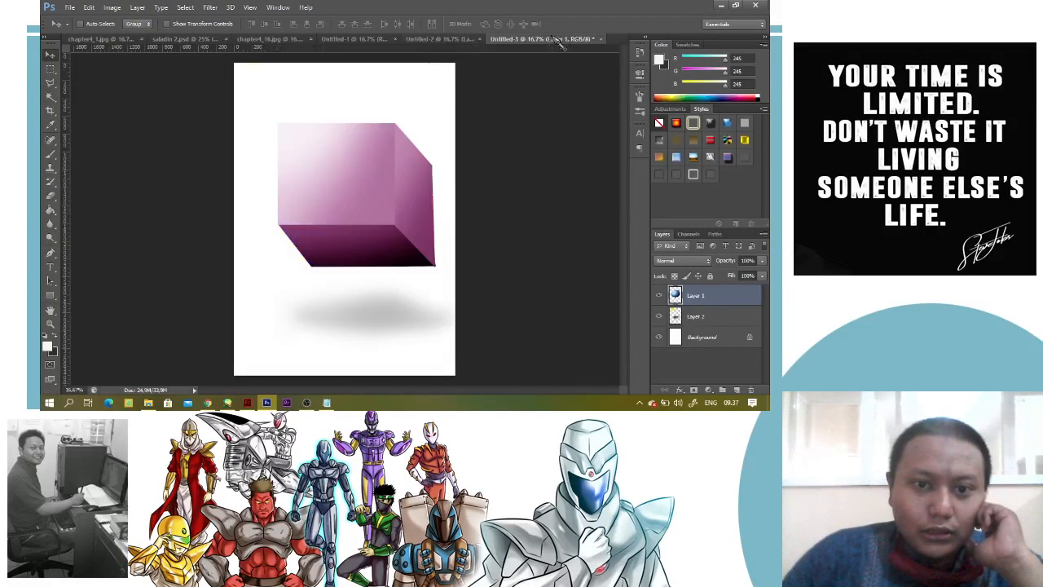
left_click(432, 40)
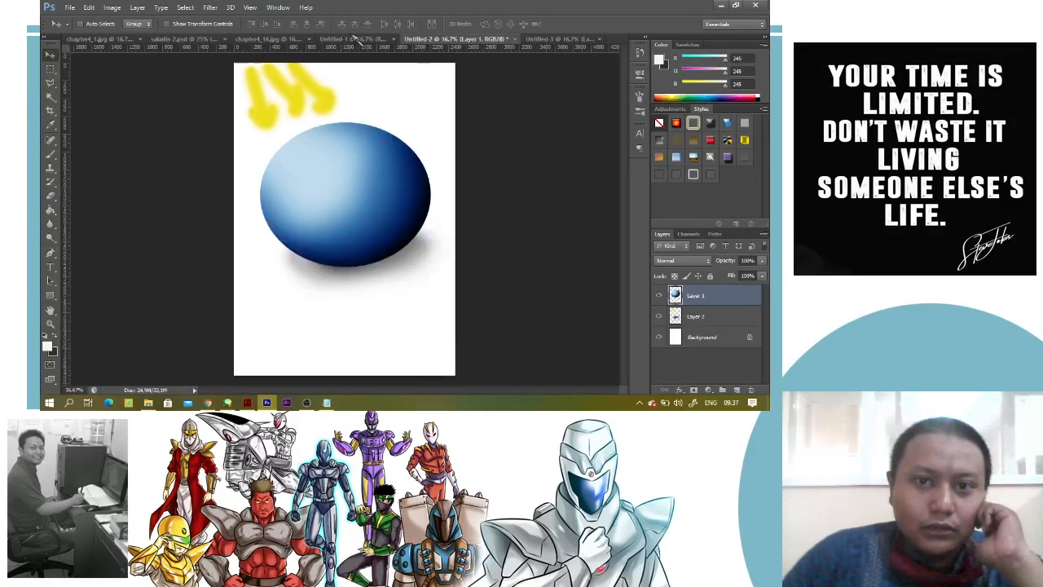
left_click(357, 40)
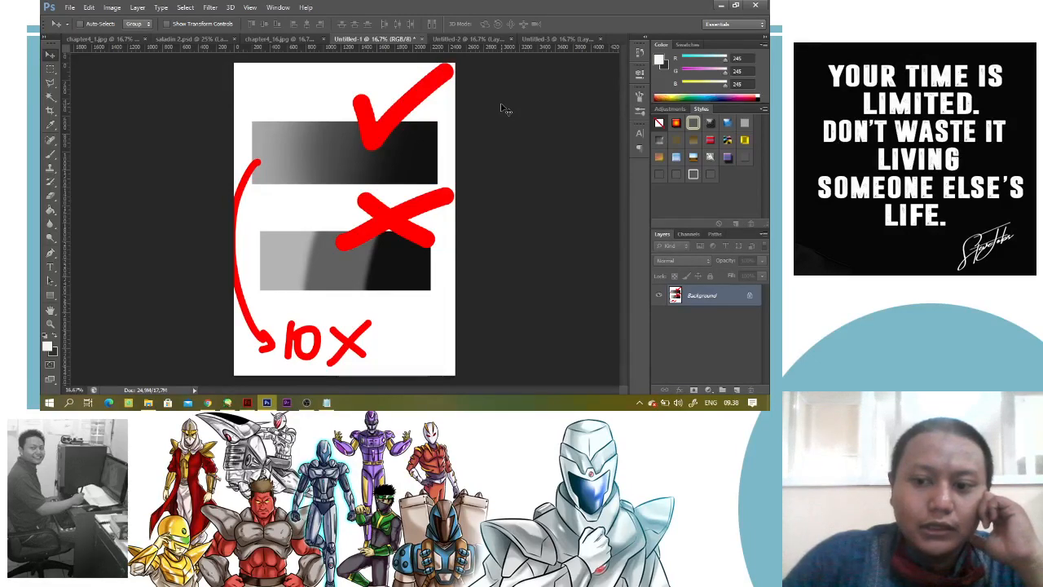
left_click(310, 402)
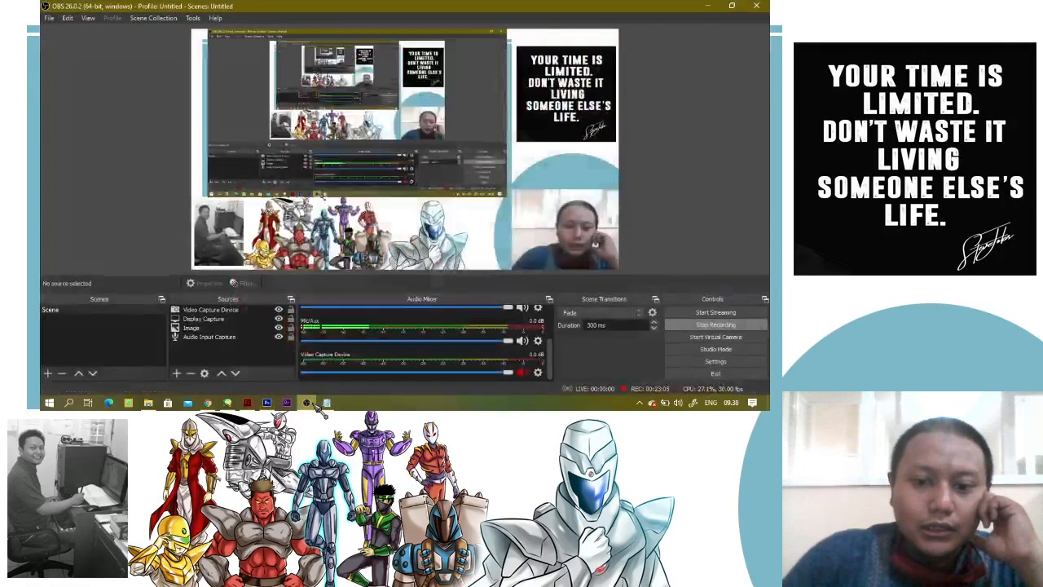
Return to Photoshop and undo the blue tint on the sphere in Untitled-2 and the pinkish purple tint on the box in Untitled-3
left_click(317, 406)
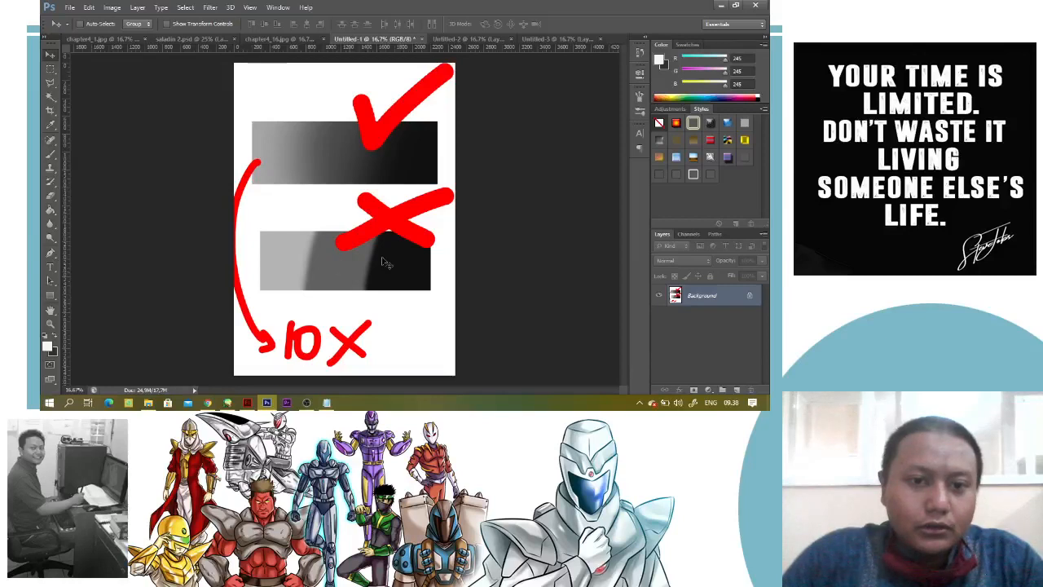
left_click(484, 41)
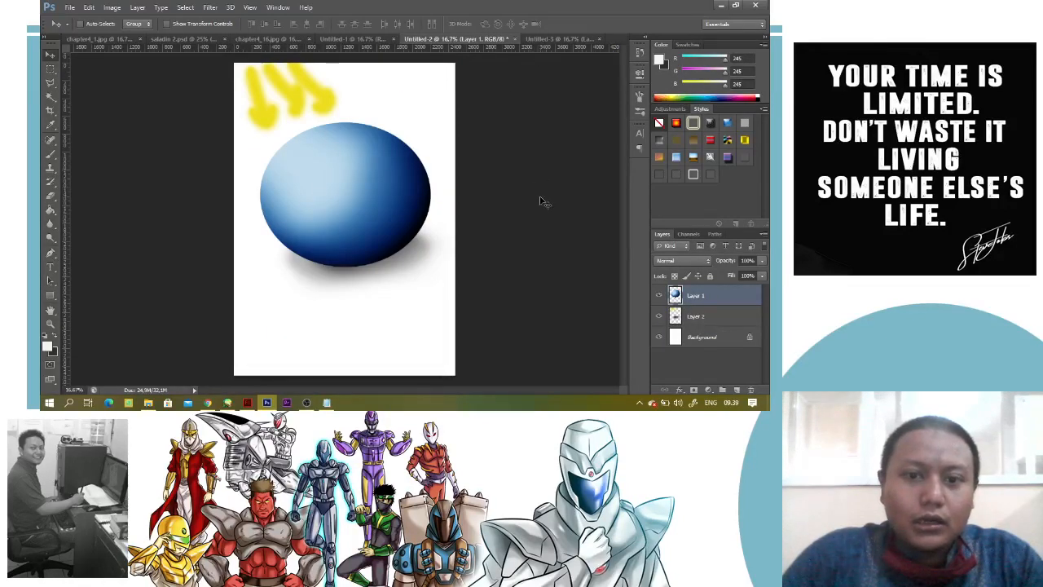
key("ctrl+z")
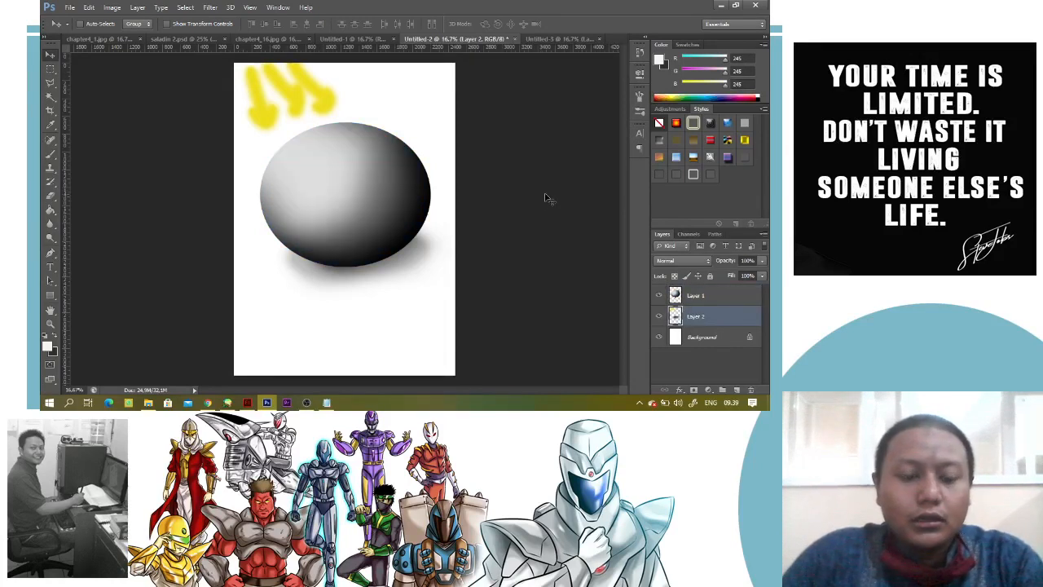
left_click(563, 39)
key("ctrl+z")
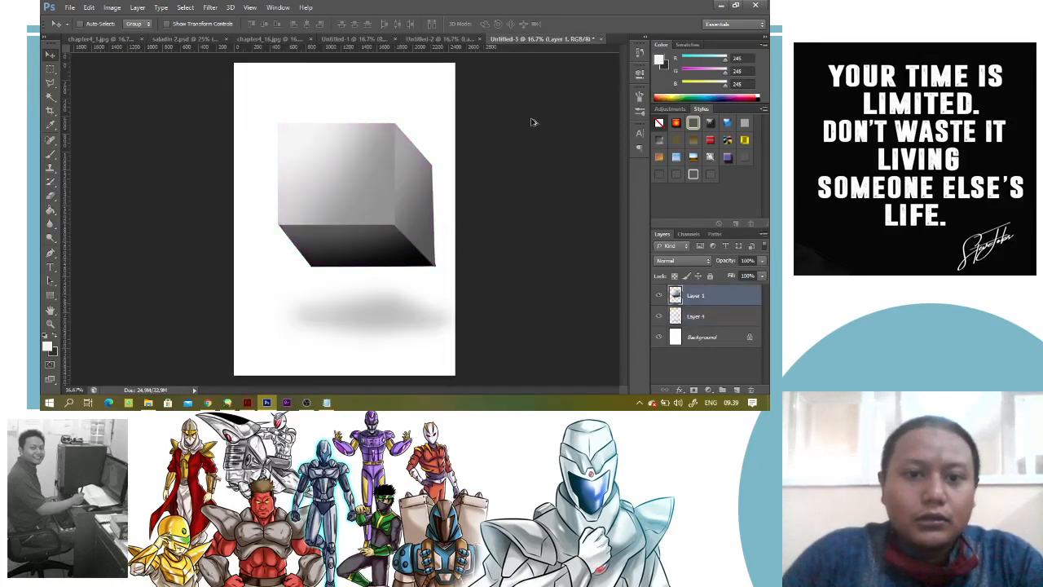
Review the grey box in Untitled-3, the grey sphere in Untitled-2 and the gradient comparison in Untitled-1
left_click(459, 41)
left_click(558, 40)
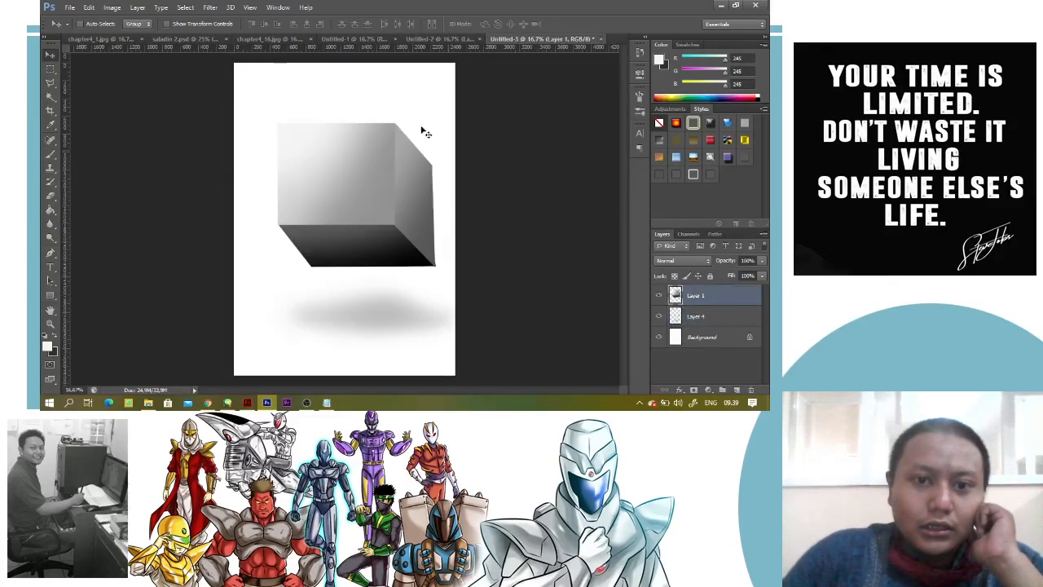
left_click(454, 40)
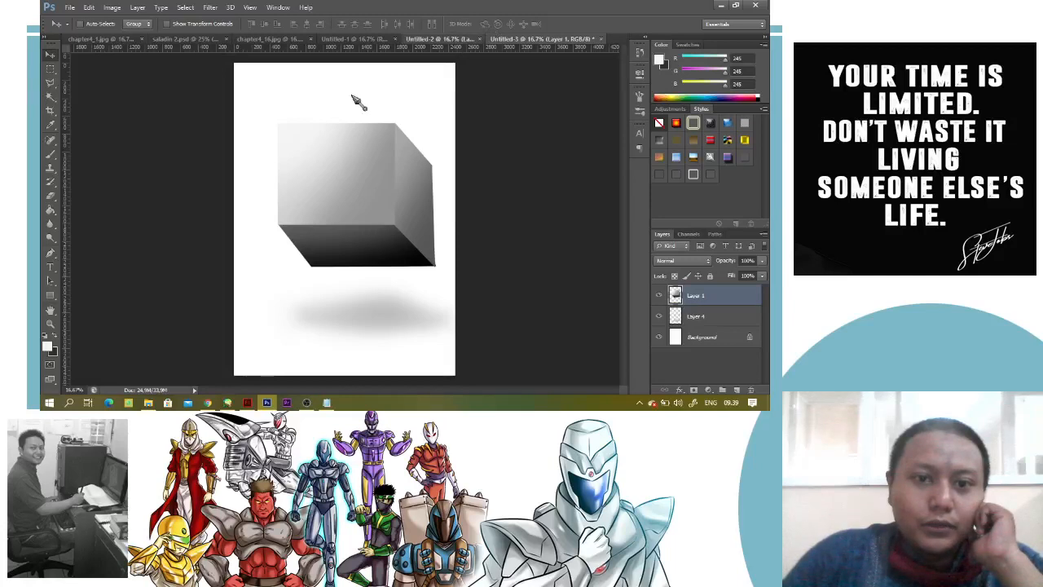
left_click(368, 40)
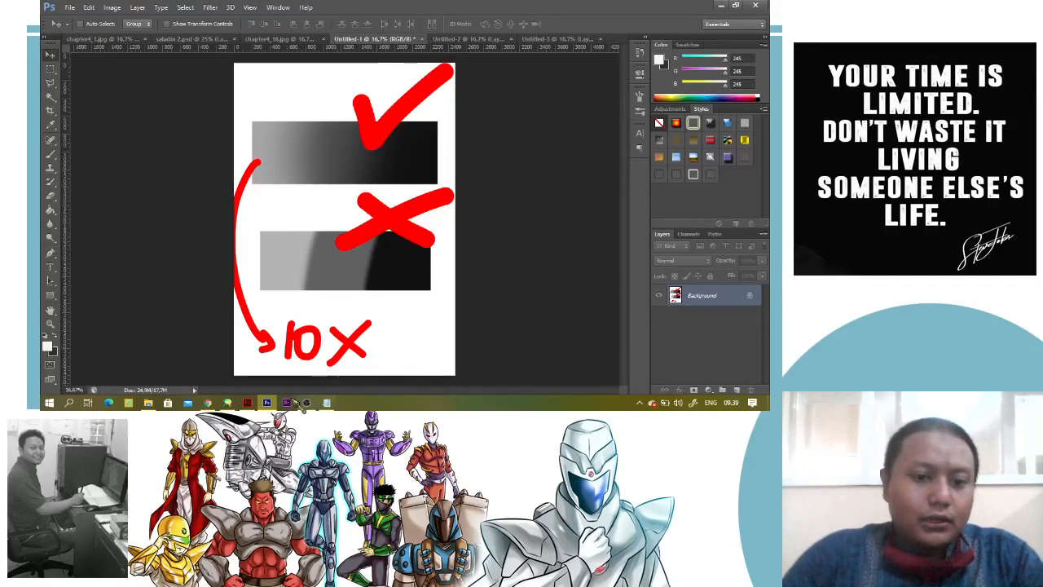
Switch to PaintTool SAI, close its New canvas.sai document without saving, and return to Photoshop
left_click(227, 403)
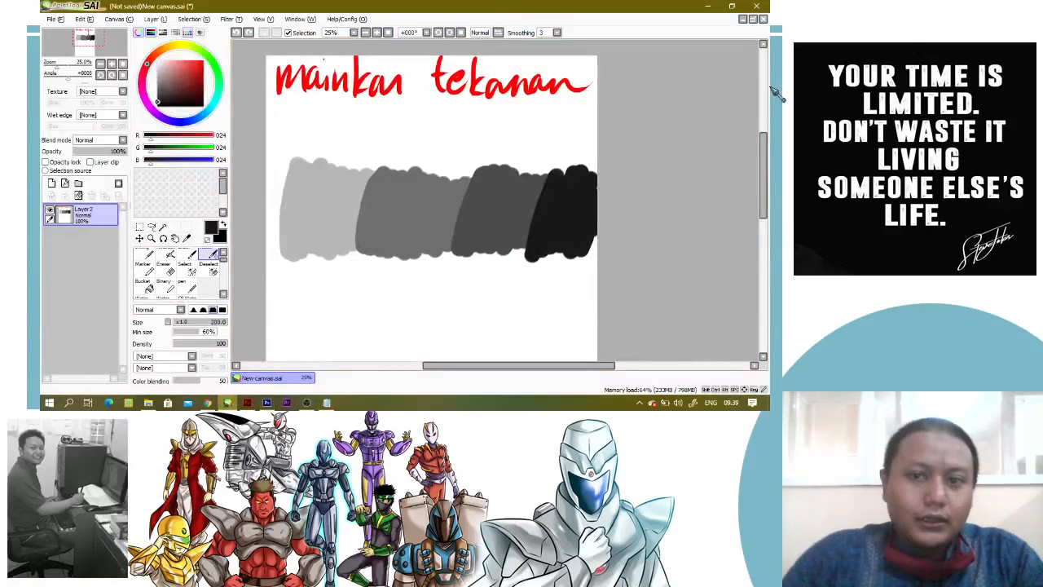
left_click(763, 18)
left_click(435, 242)
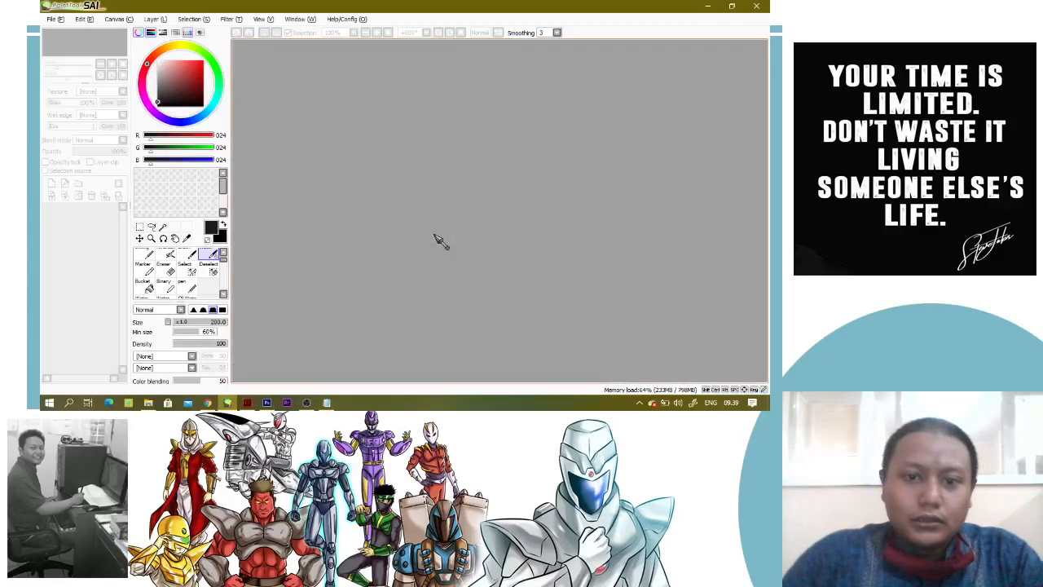
left_click(707, 6)
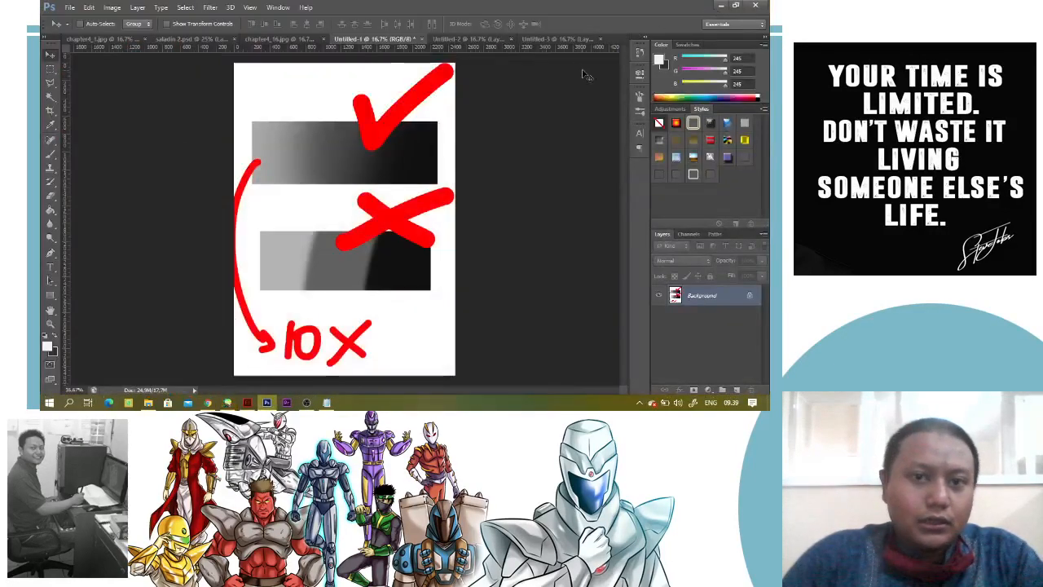
Examine the grey-to-black shading in the comic panels of saladin 2.psd, from the cliff scene to the character's face
left_click(287, 39)
left_click(214, 39)
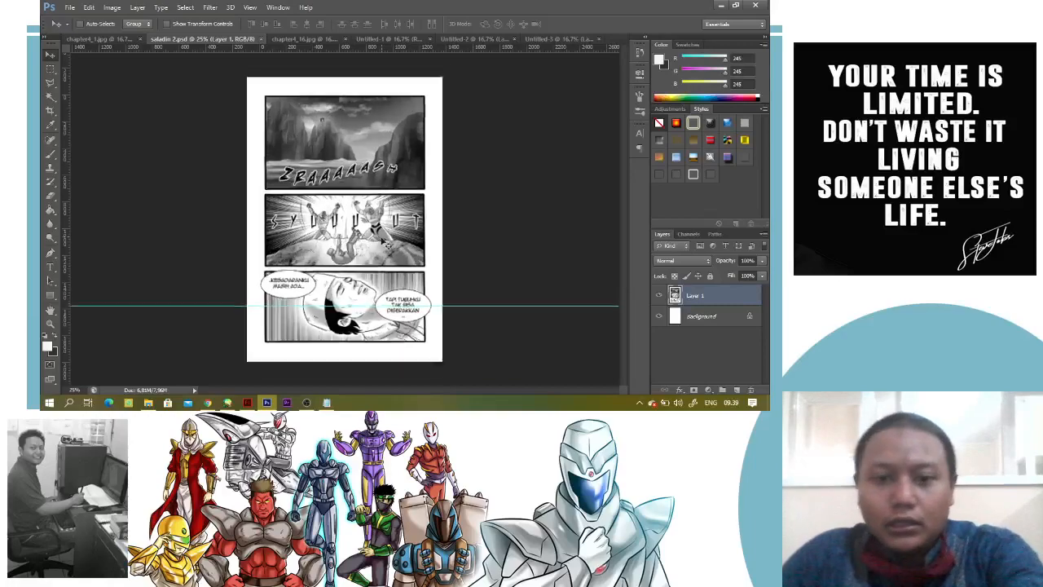
scroll(387, 243, "up", 4)
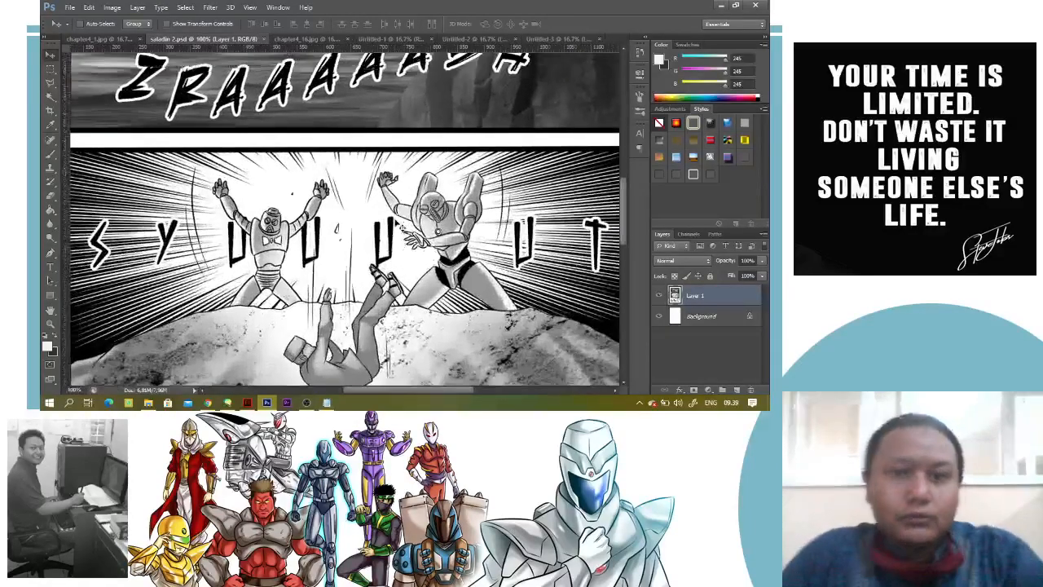
scroll(395, 223, "down", 1)
scroll(397, 222, "down", 1)
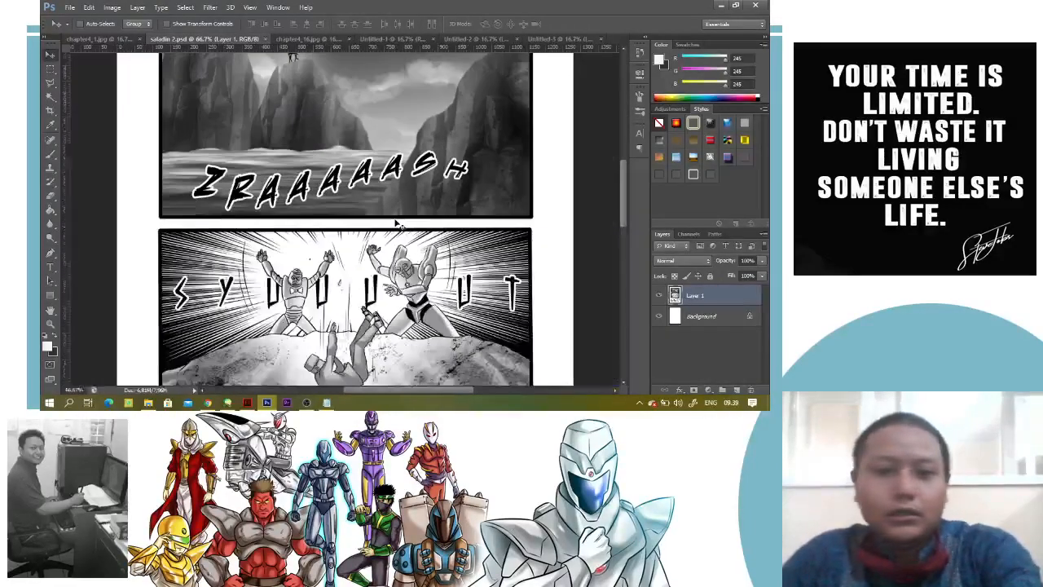
scroll(396, 222, "down", 1)
scroll(396, 222, "up", 1)
scroll(397, 221, "down", 1)
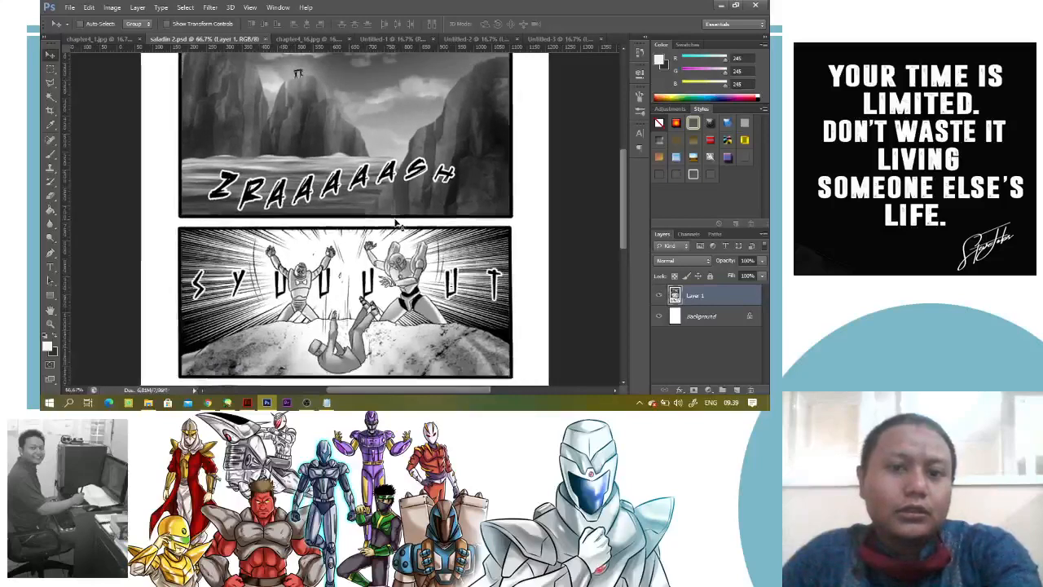
scroll(395, 222, "down", 1)
scroll(398, 225, "down", 3)
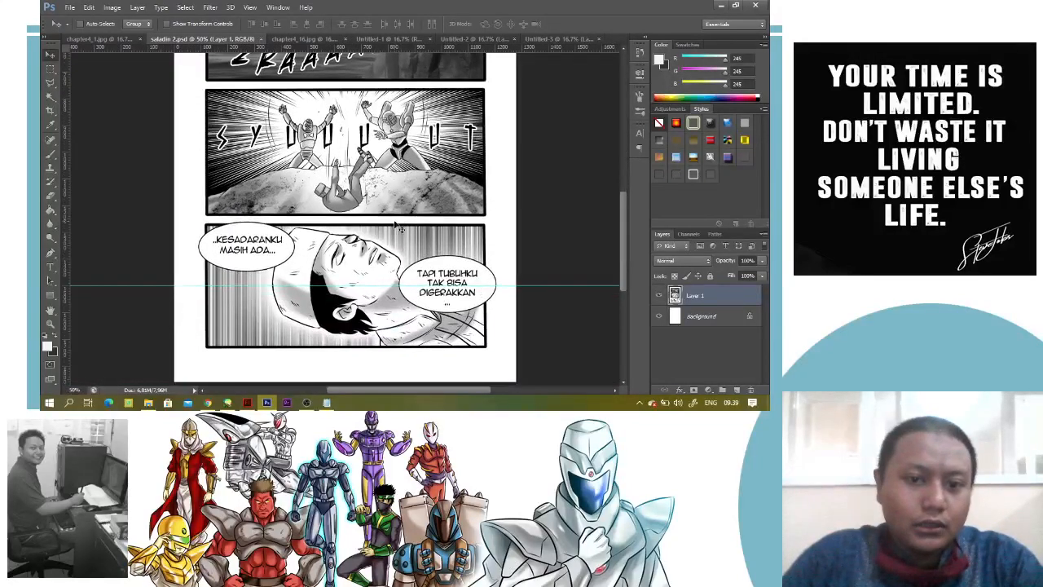
Examine the greyscale shading of the comic page chapter4_1.jpg and clear its selection
left_click(112, 39)
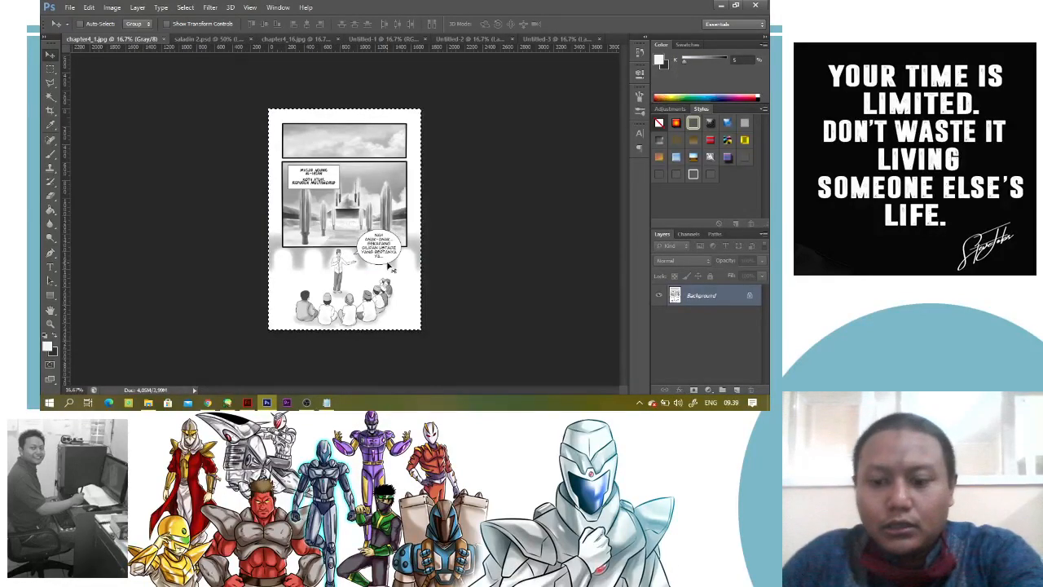
scroll(381, 268, "up", 1)
scroll(382, 268, "up", 2)
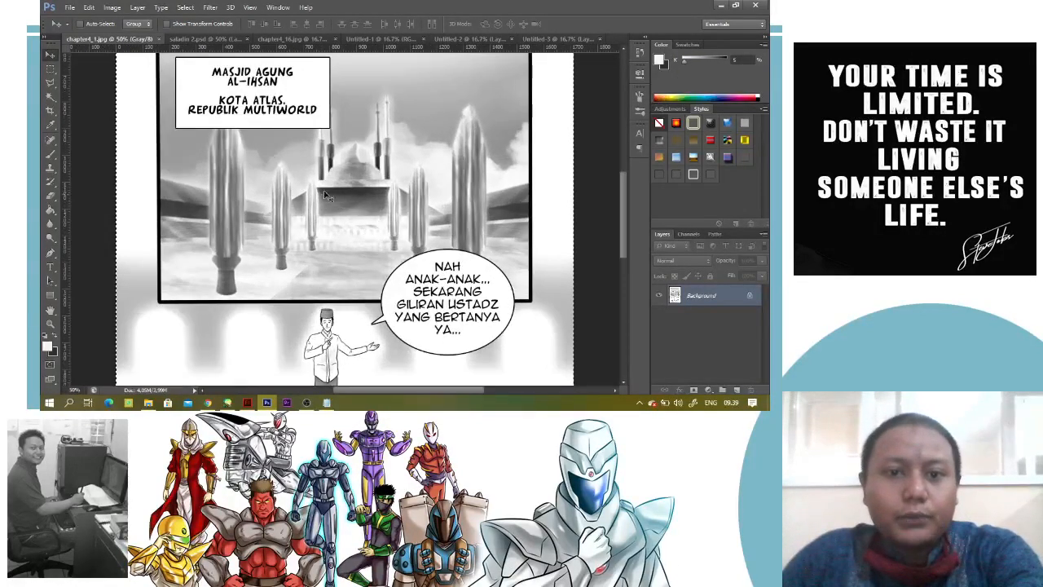
scroll(369, 212, "down", 3)
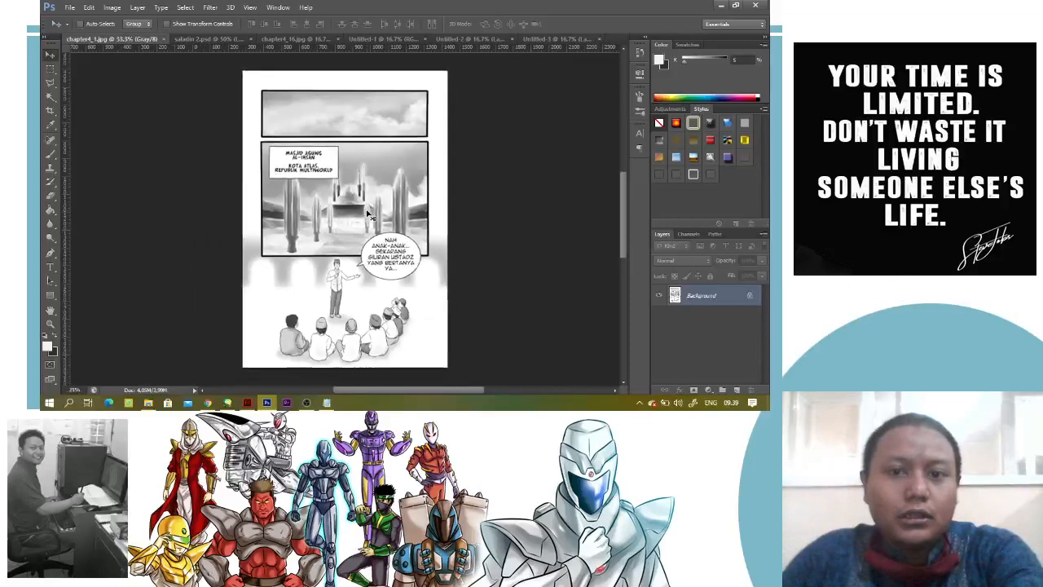
key("ctrl+d")
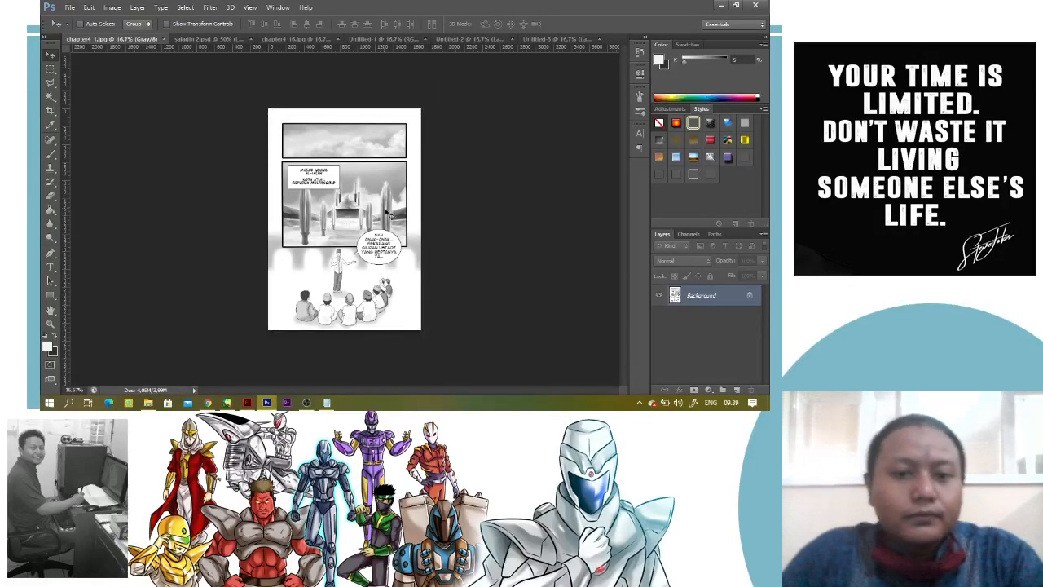
Minimize Photoshop and the browser to show the desktop artwork
left_click(720, 6)
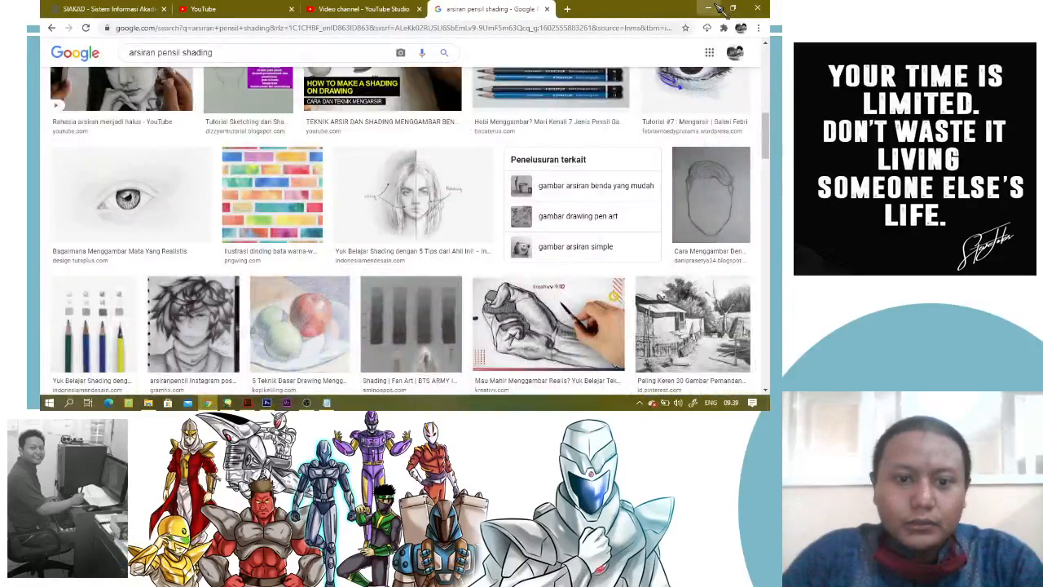
left_click(708, 6)
left_click(719, 5)
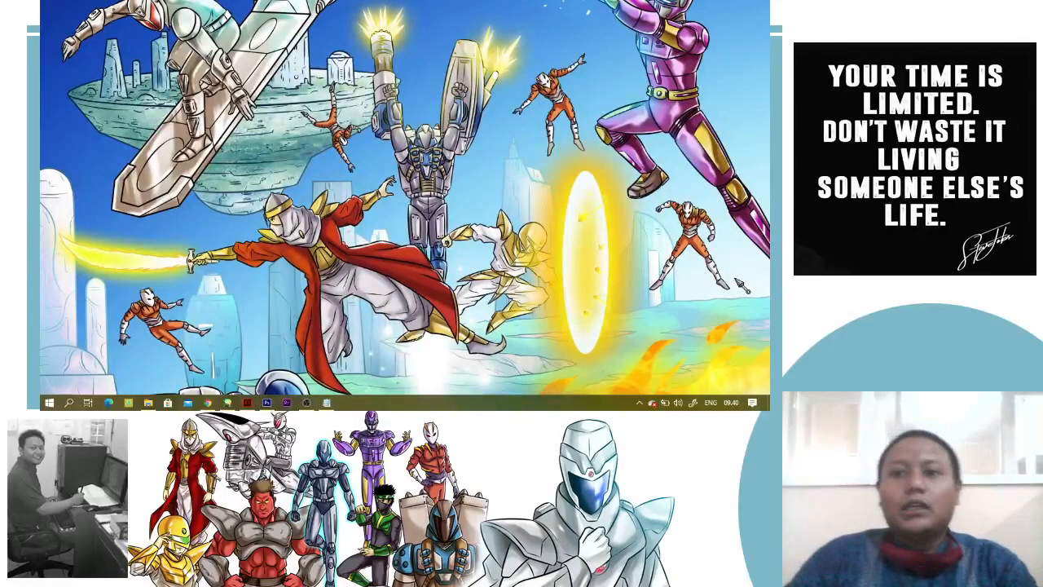
left_click(308, 404)
left_click(309, 404)
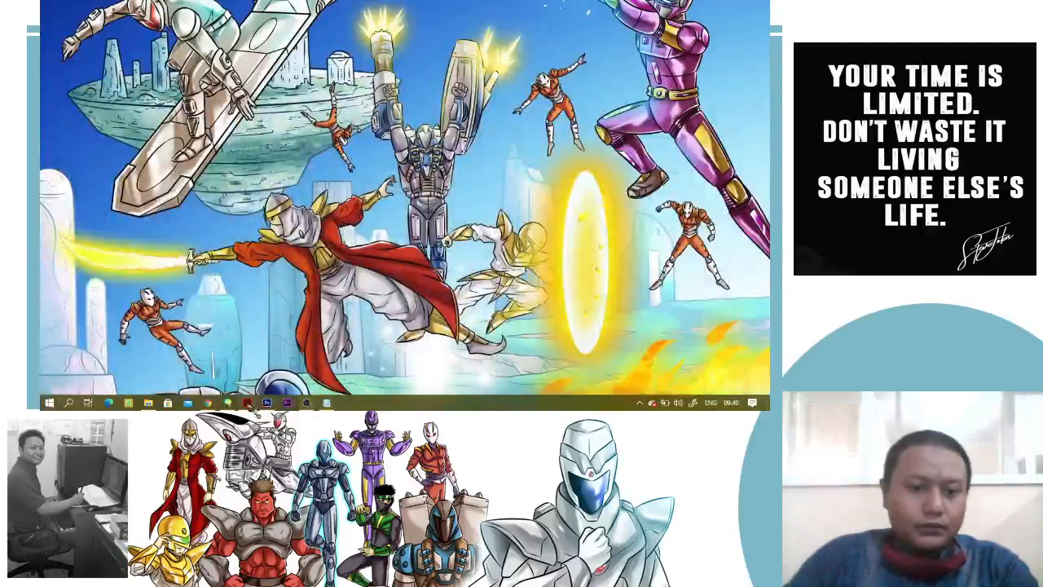
Switch to Chrome and dismiss the video processing notice in YouTube Studio
left_click(209, 403)
left_click(396, 9)
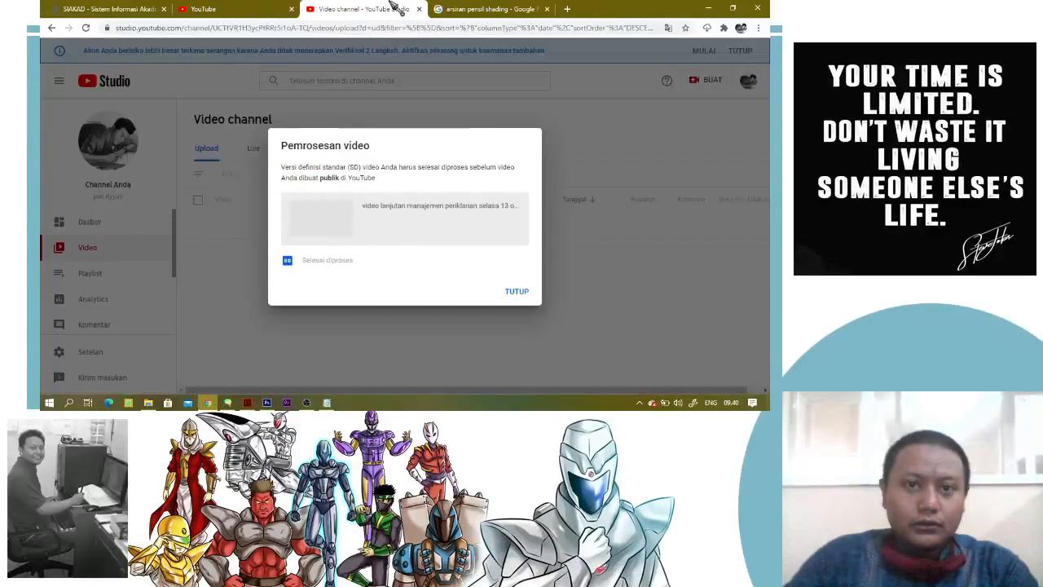
left_click(506, 291)
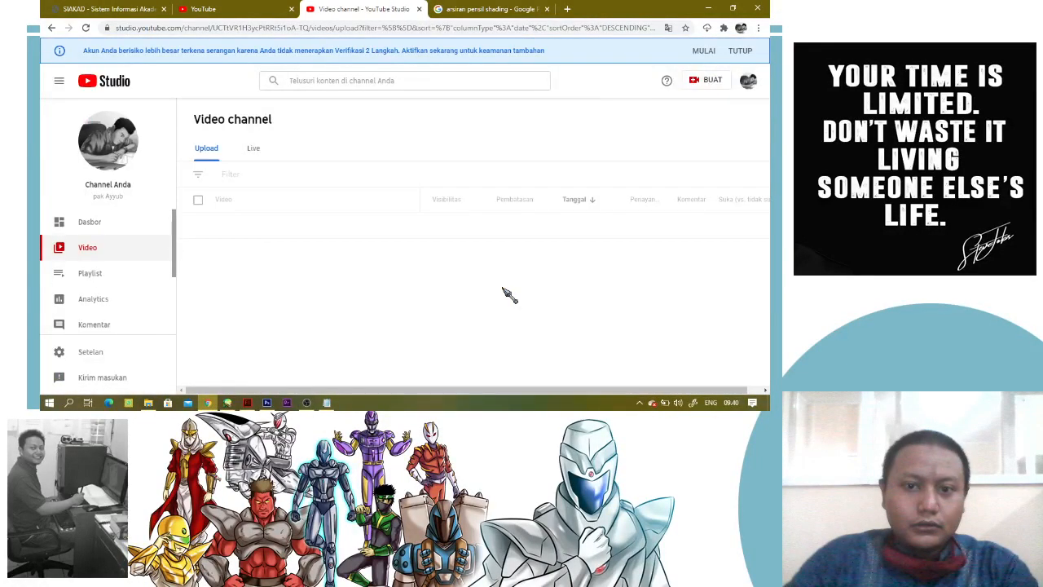
In SIAKAD, open the Pertemuan Ke 13 online class of Manajemen Periklanan 2F7P48 in a new tab and play its first video from about 18:04
left_click(214, 9)
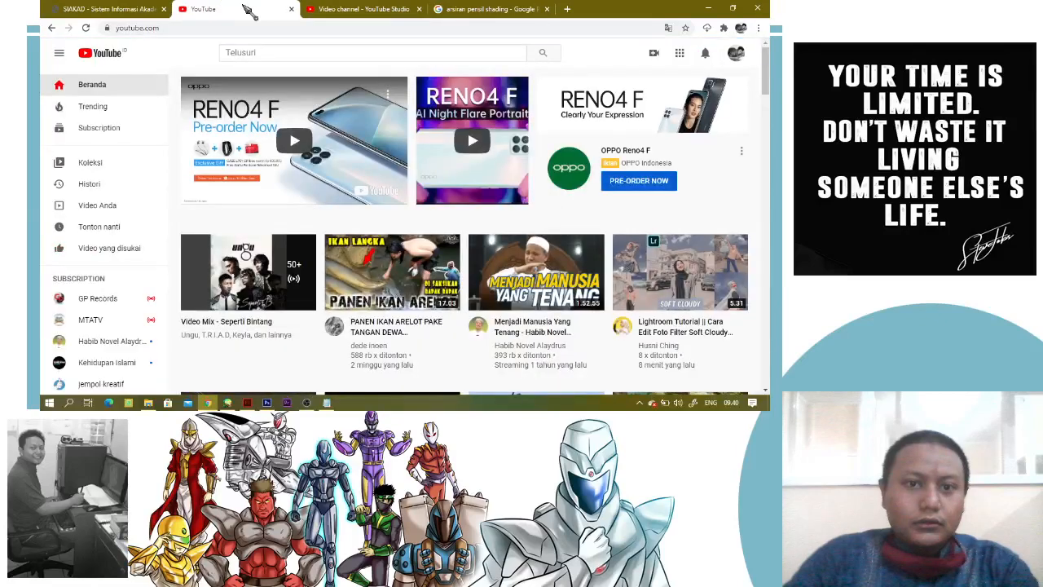
left_click(109, 9)
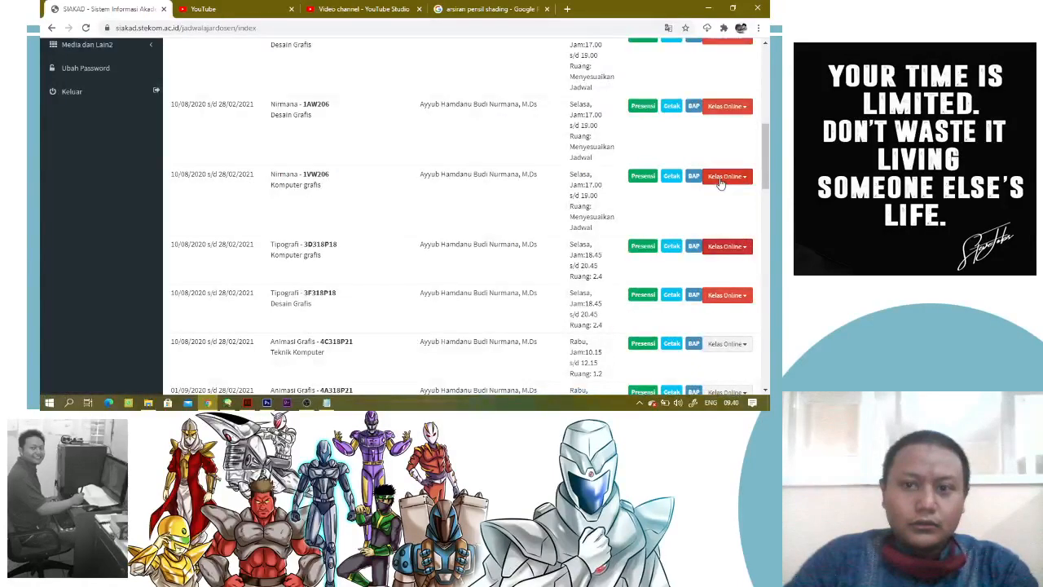
scroll(717, 155, "up", 3)
scroll(715, 129, "up", 3)
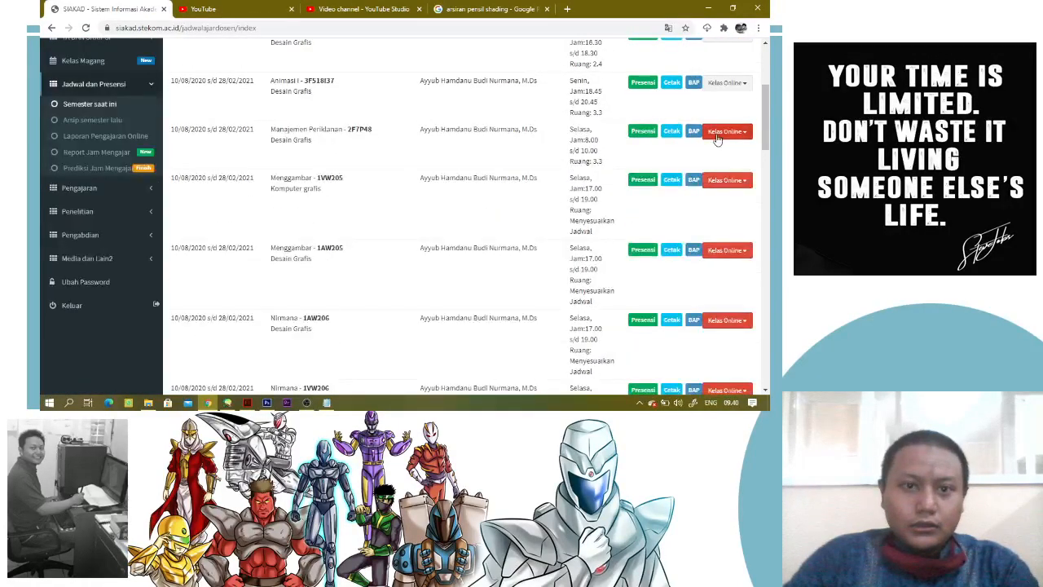
left_click(718, 131)
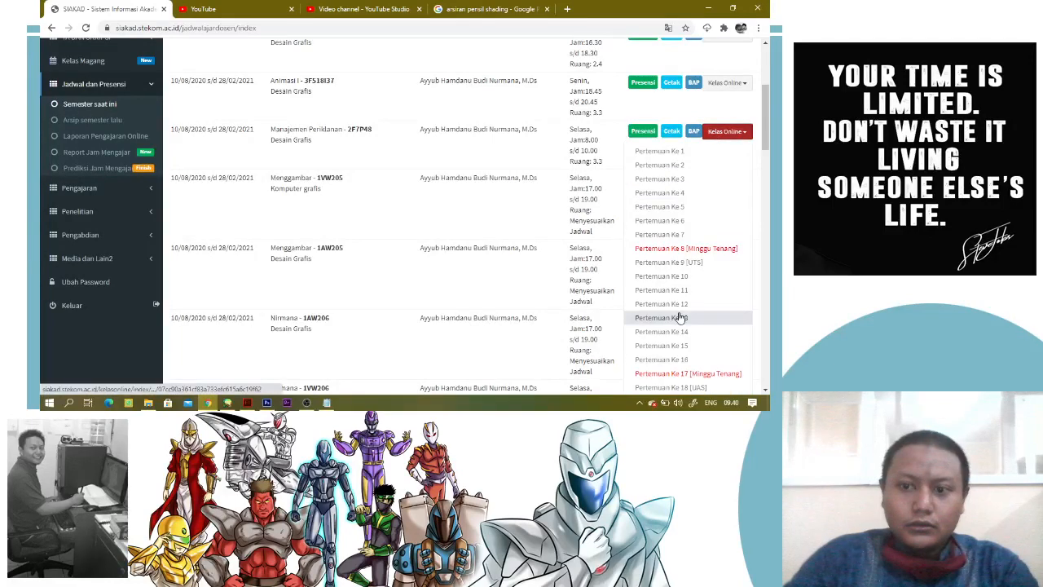
right_click(676, 316)
left_click(687, 228)
left_click(244, 8)
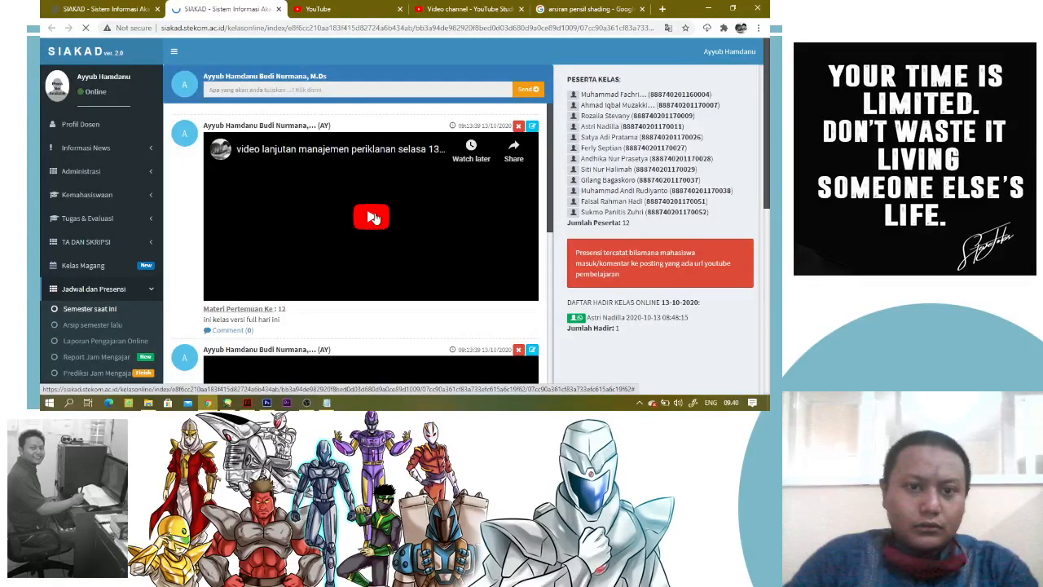
left_click(374, 218)
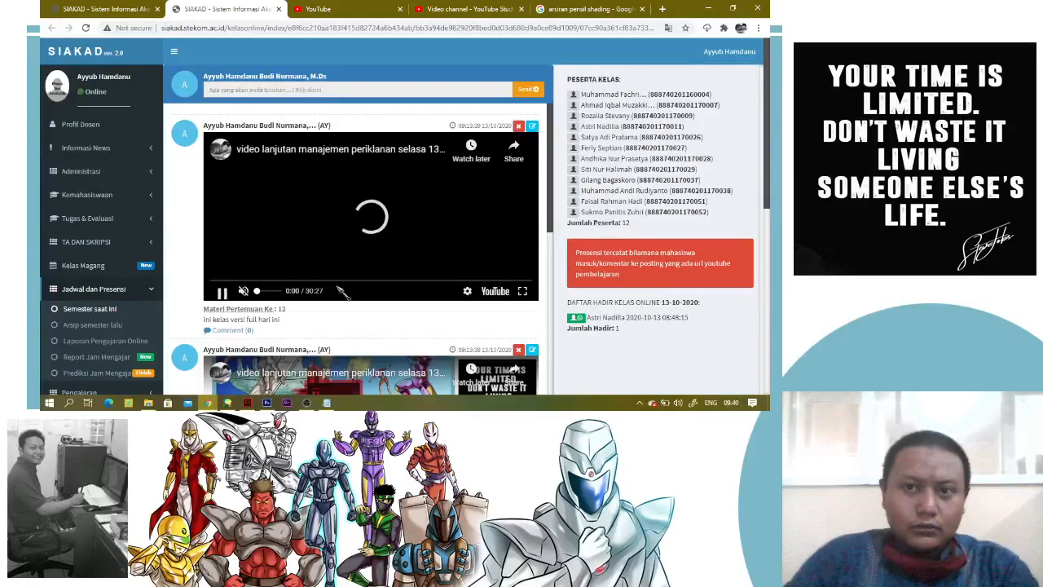
left_click(403, 282)
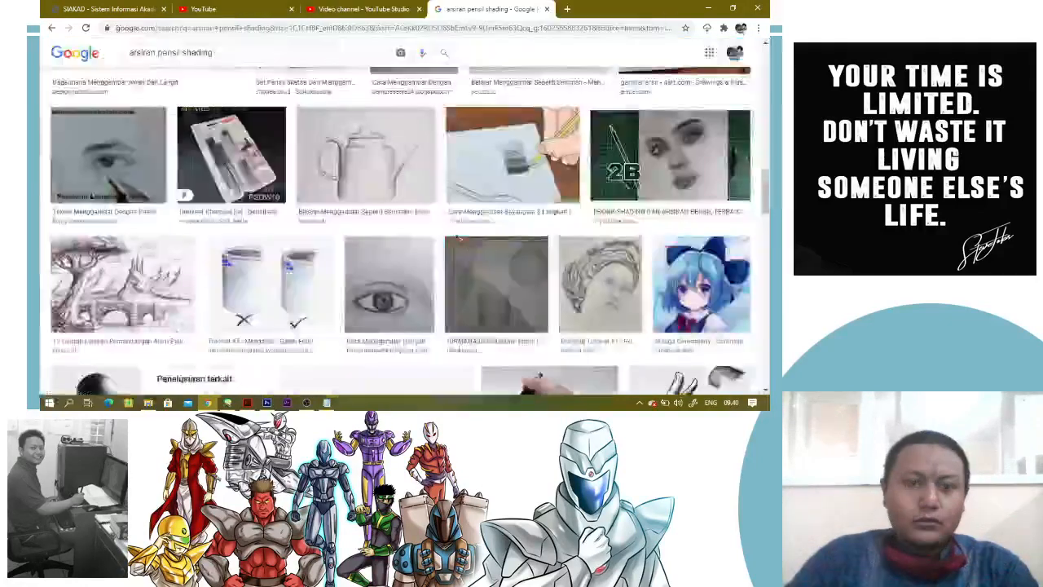
Search Google Images for "ultimate glad" and browse the comic artwork
scroll(330, 85, "up", 2)
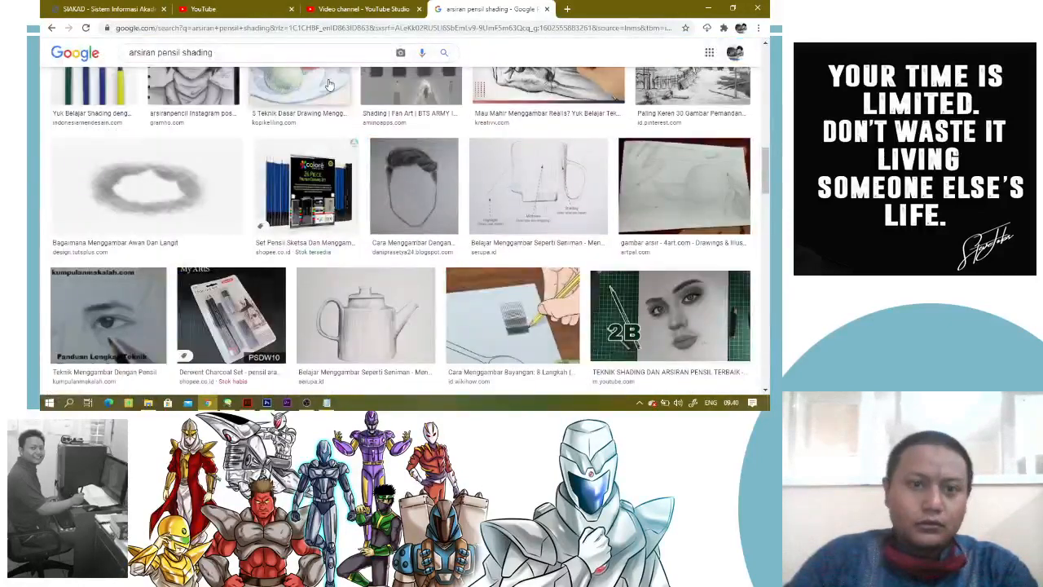
key("ctrl+l")
type("ayyub")
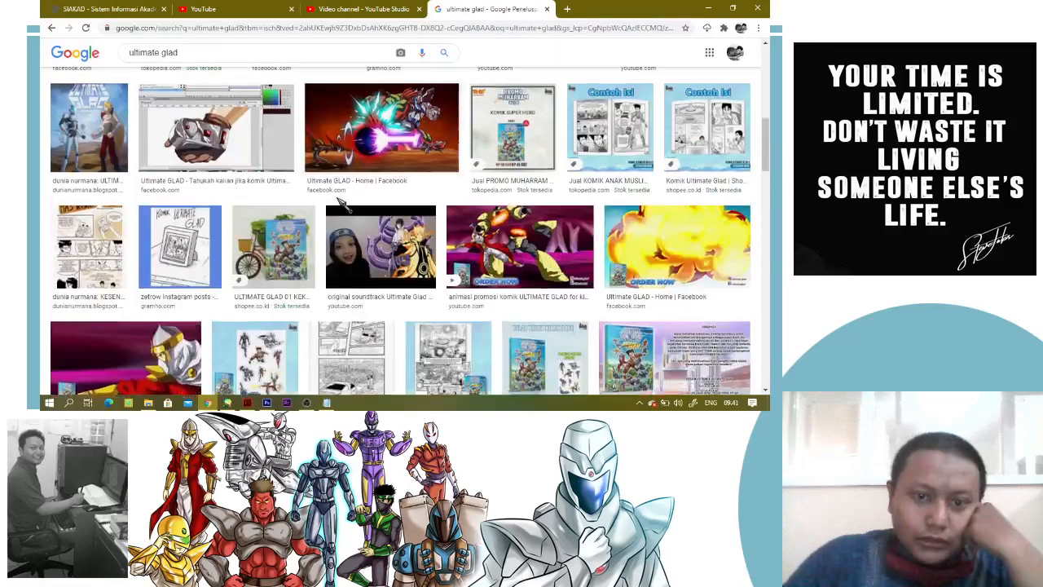
scroll(338, 204, "down", 1)
scroll(339, 204, "down", 2)
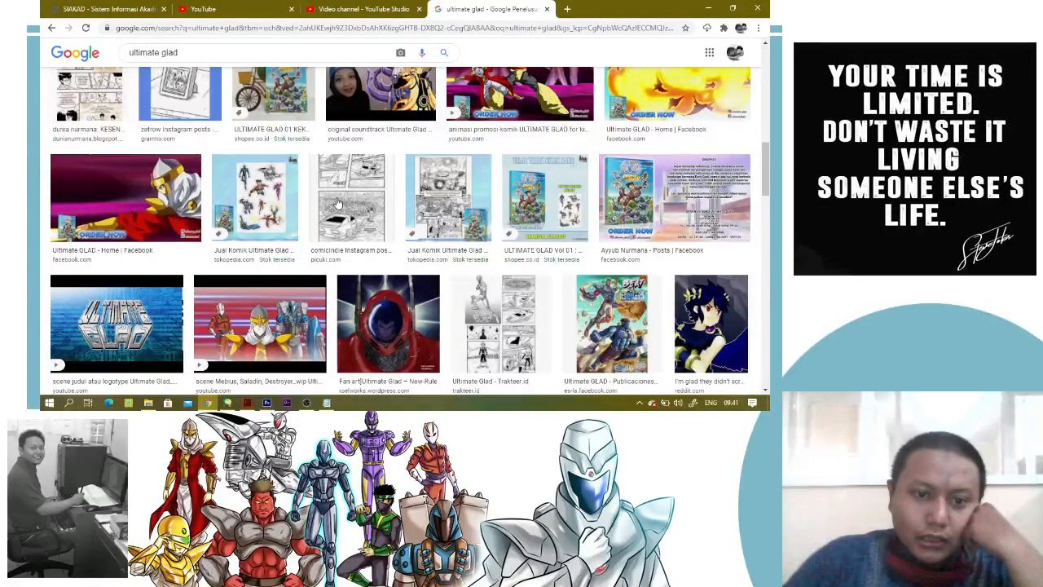
scroll(338, 202, "up", 10)
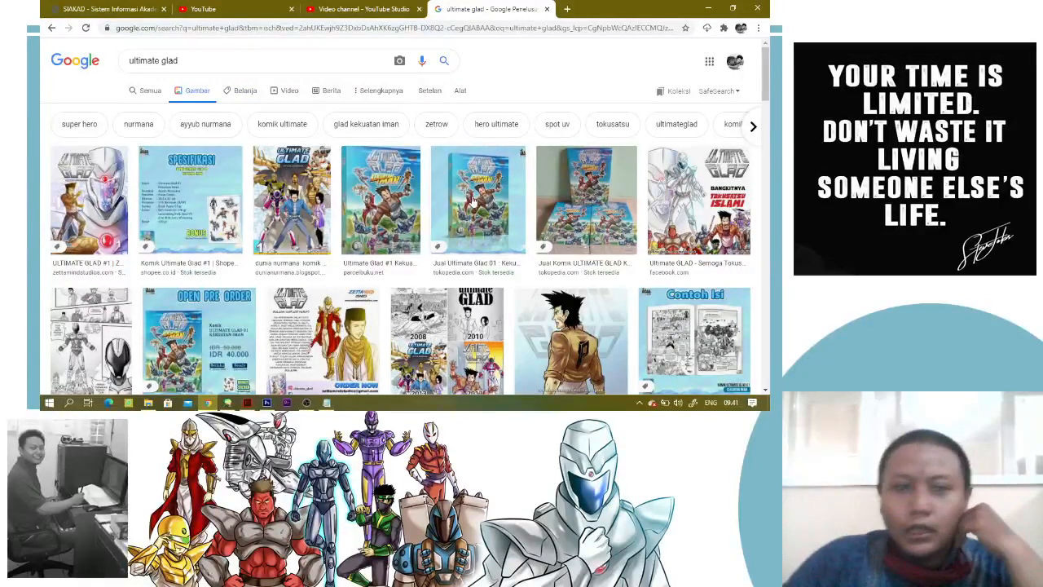
Examine the comic covers, pages and character artwork throughout the "ultimate glad" image results
scroll(578, 242, "down", 5)
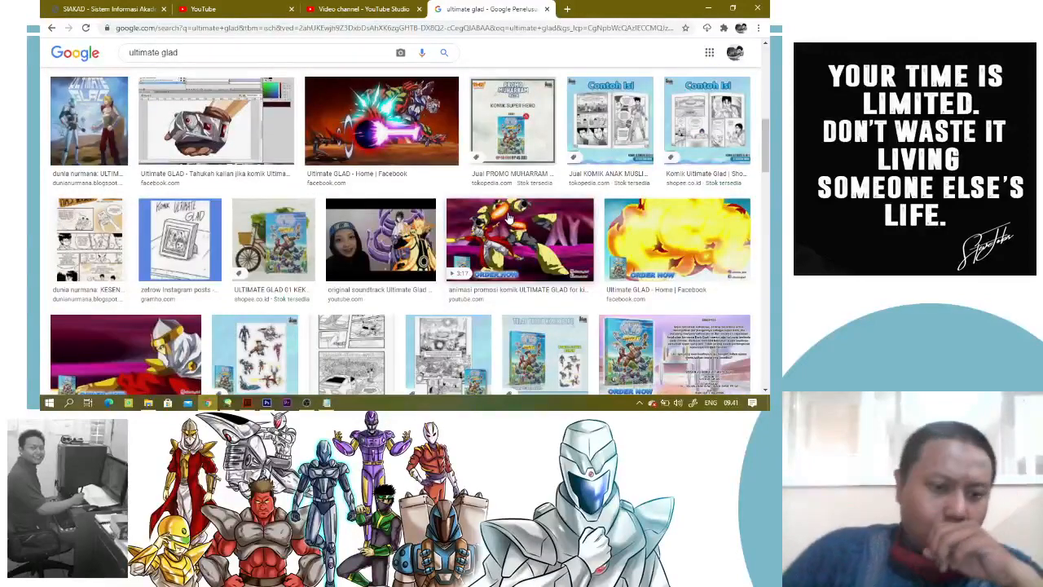
scroll(508, 217, "down", 3)
scroll(508, 217, "down", 10)
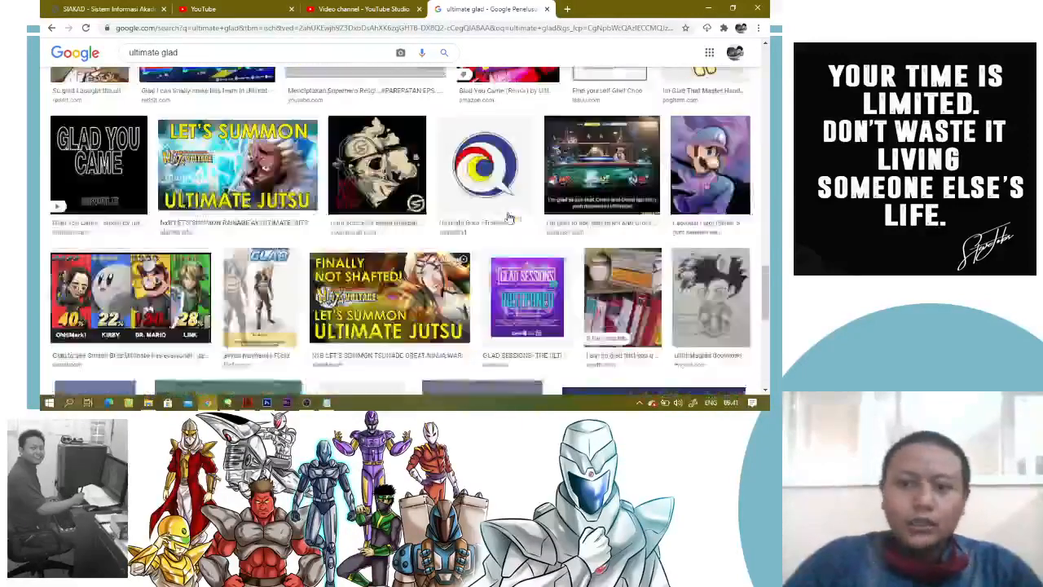
scroll(509, 218, "up", 3)
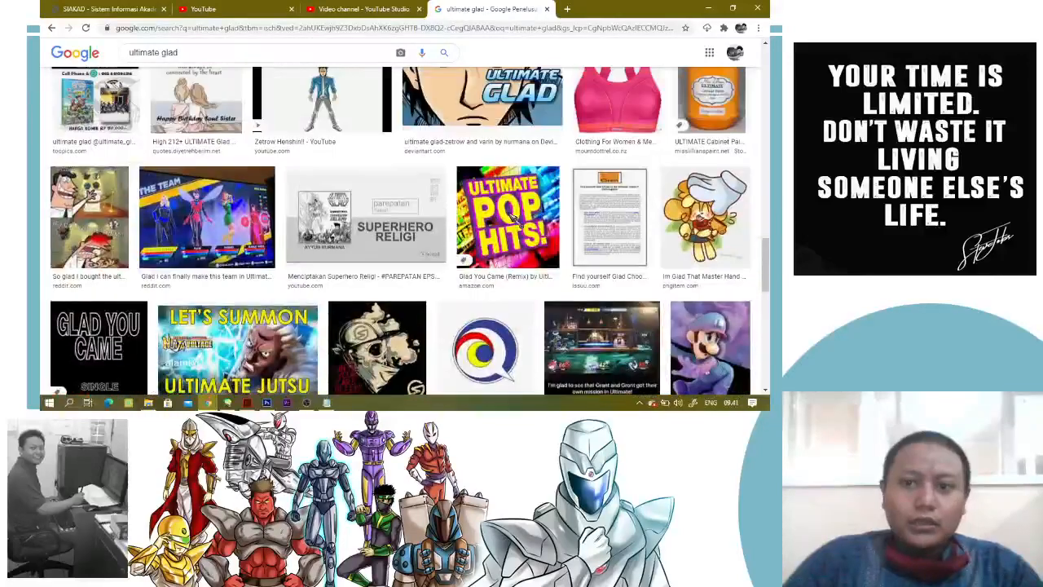
scroll(510, 216, "down", 5)
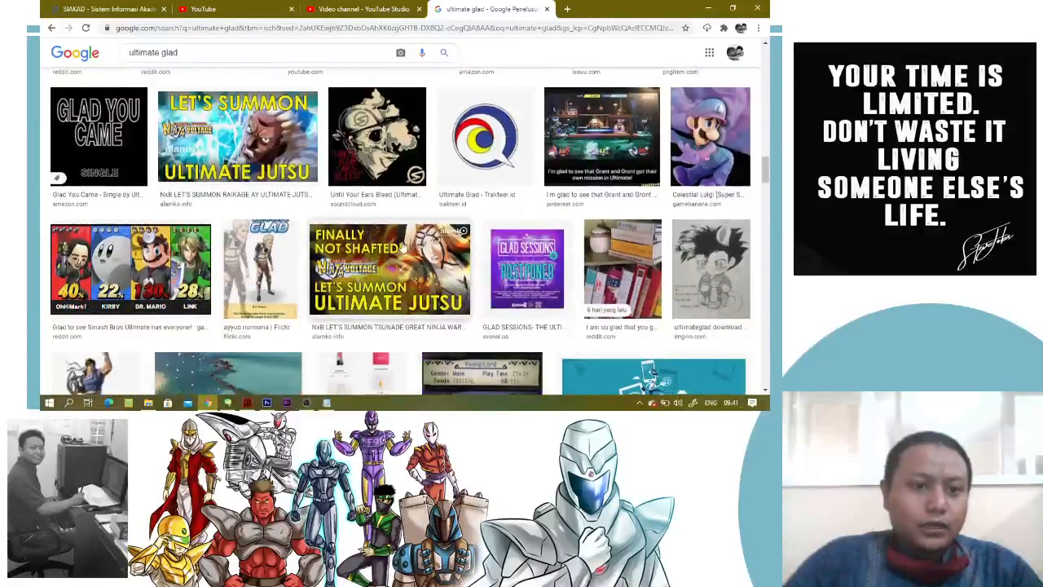
scroll(401, 247, "down", 4)
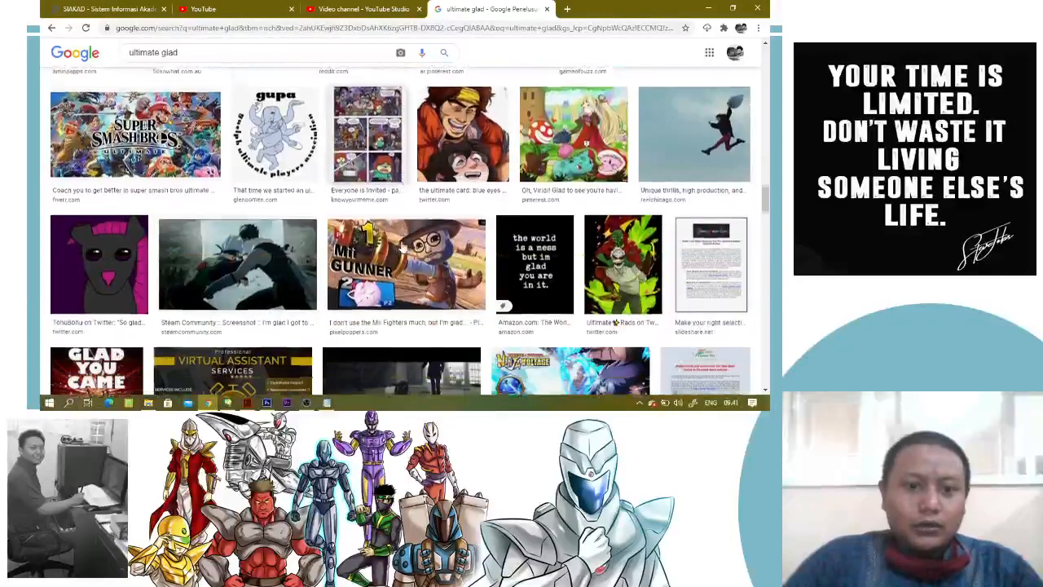
scroll(401, 246, "down", 5)
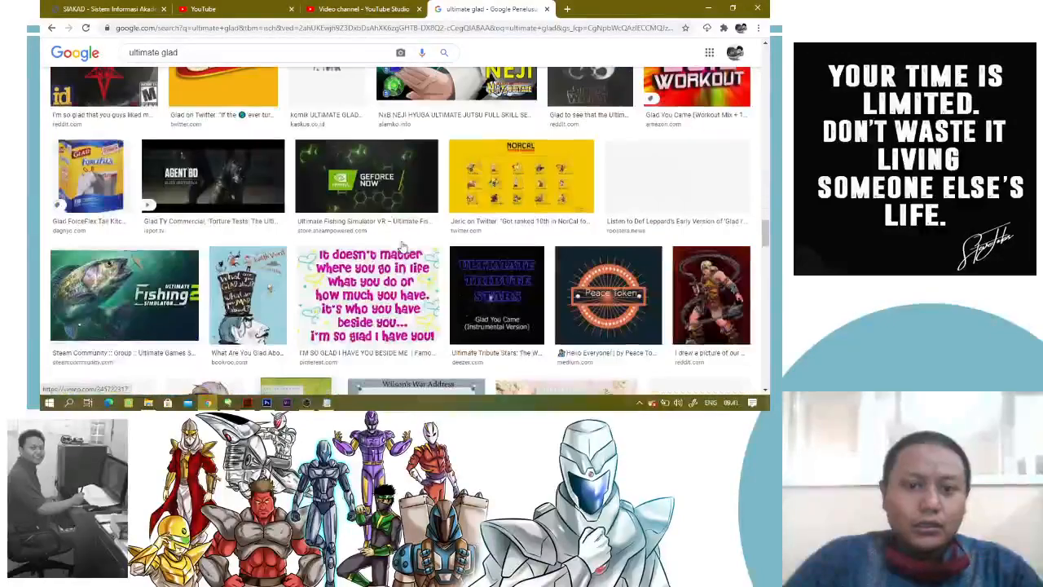
scroll(401, 246, "up", 6)
scroll(352, 222, "down", 1)
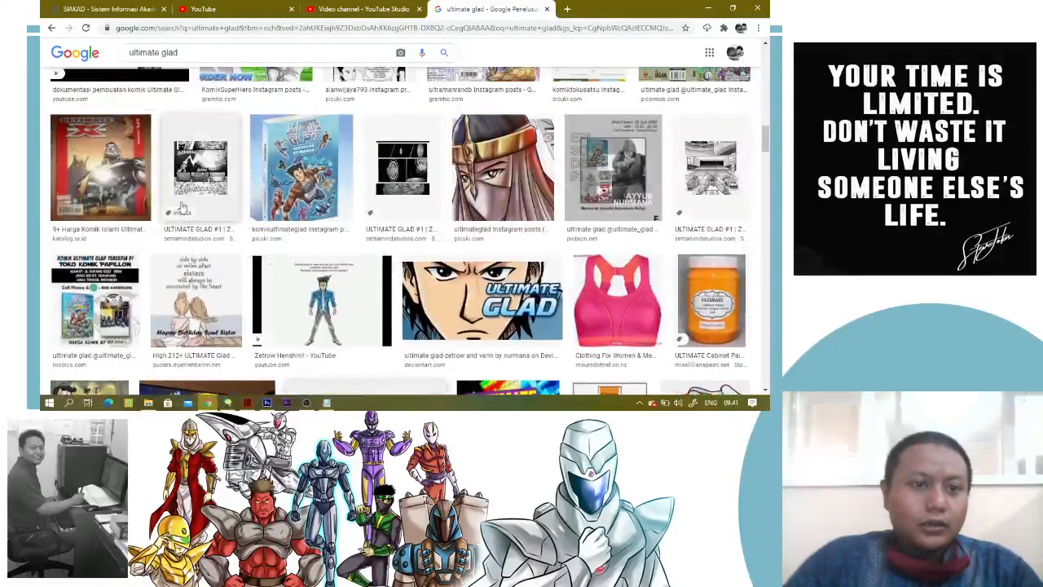
scroll(312, 177, "up", 3)
scroll(292, 267, "down", 2)
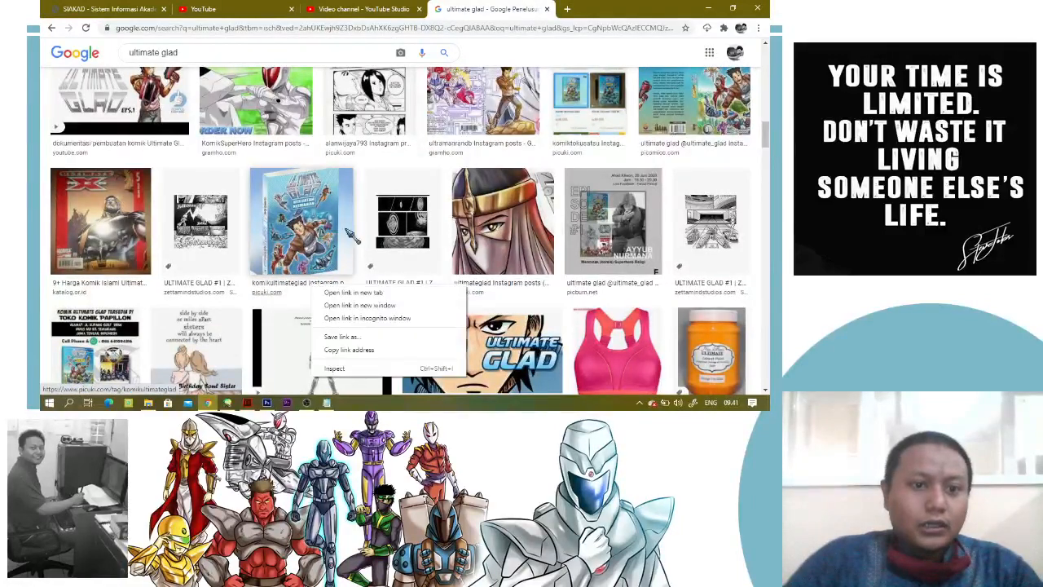
scroll(304, 218, "up", 2)
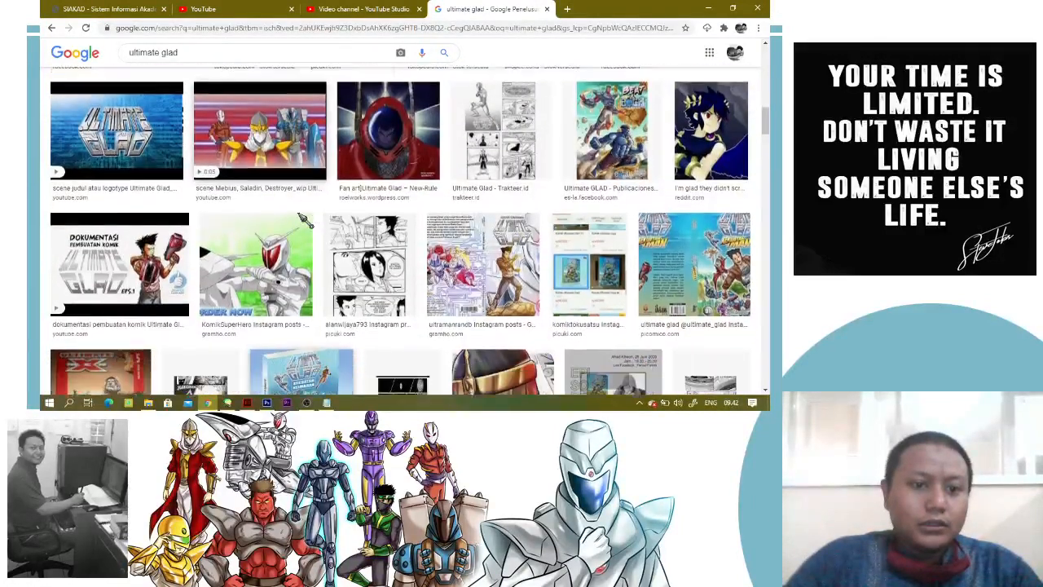
scroll(303, 219, "down", 1)
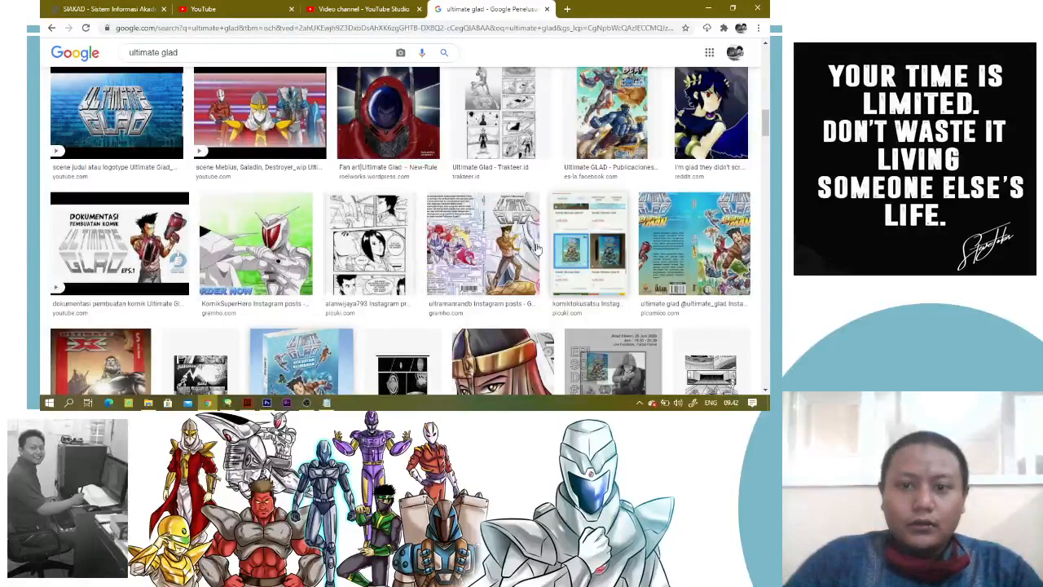
scroll(538, 248, "up", 3)
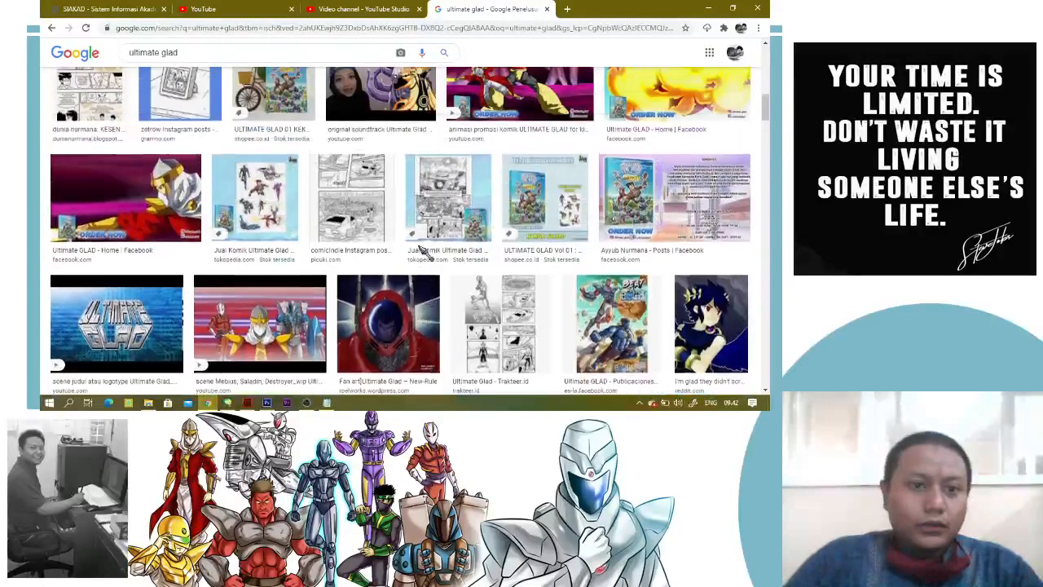
scroll(421, 251, "up", 10)
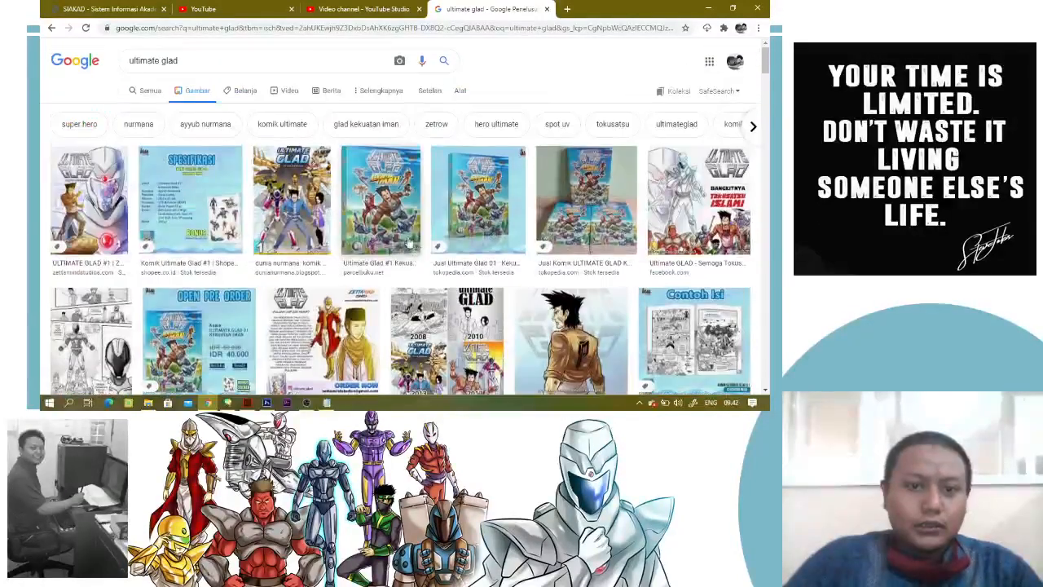
Replace the image search query with the comic artist's full name and run the search
left_click_drag(185, 62, 59, 52)
type("a")
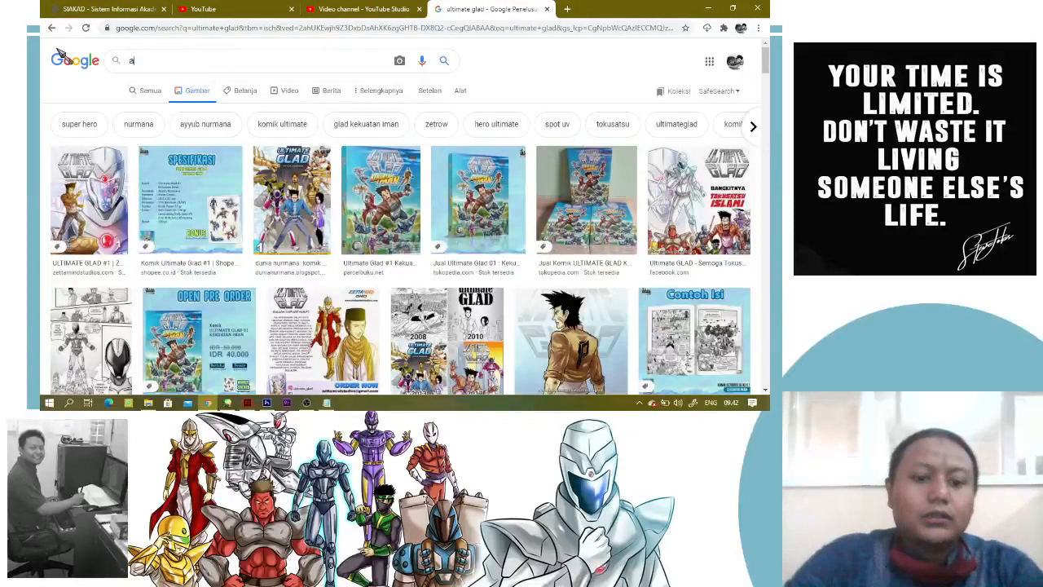
type("yyub nurmana")
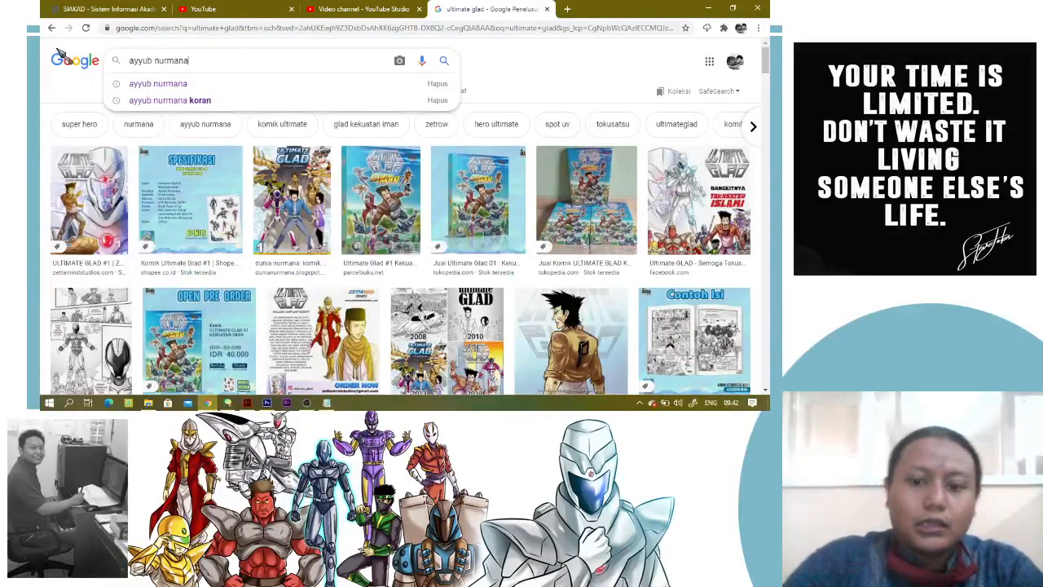
key("Return")
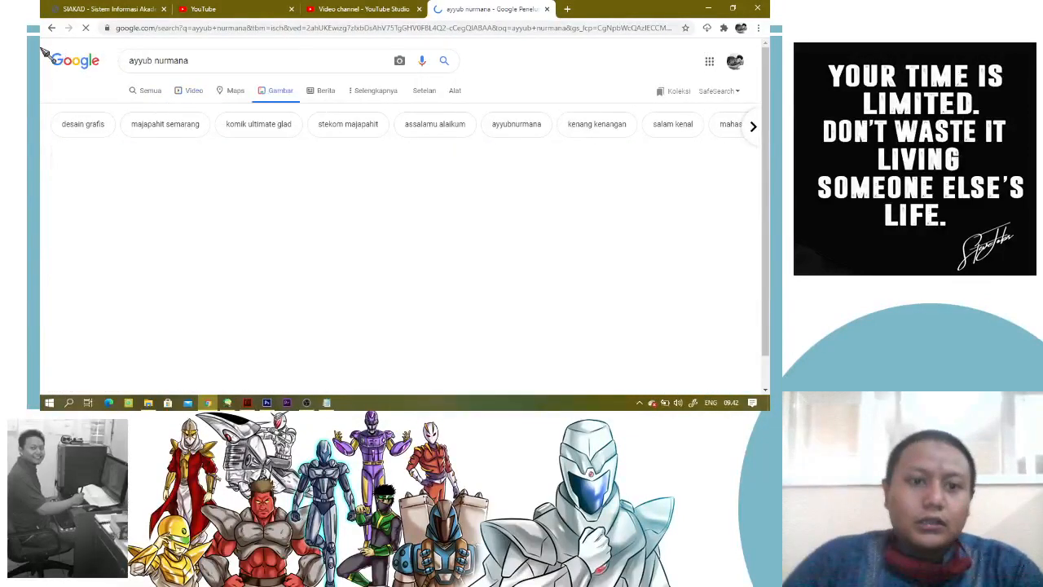
Browse the artist's image results and open the preview of the blue Workshop & Sharing Vol. 01 poster
scroll(566, 258, "down", 2)
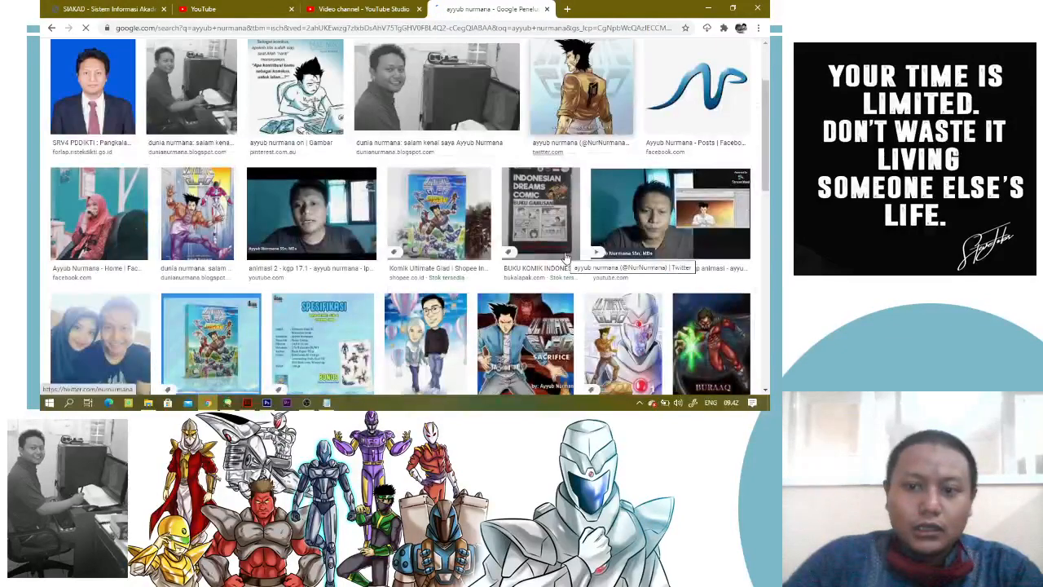
scroll(530, 236, "down", 2)
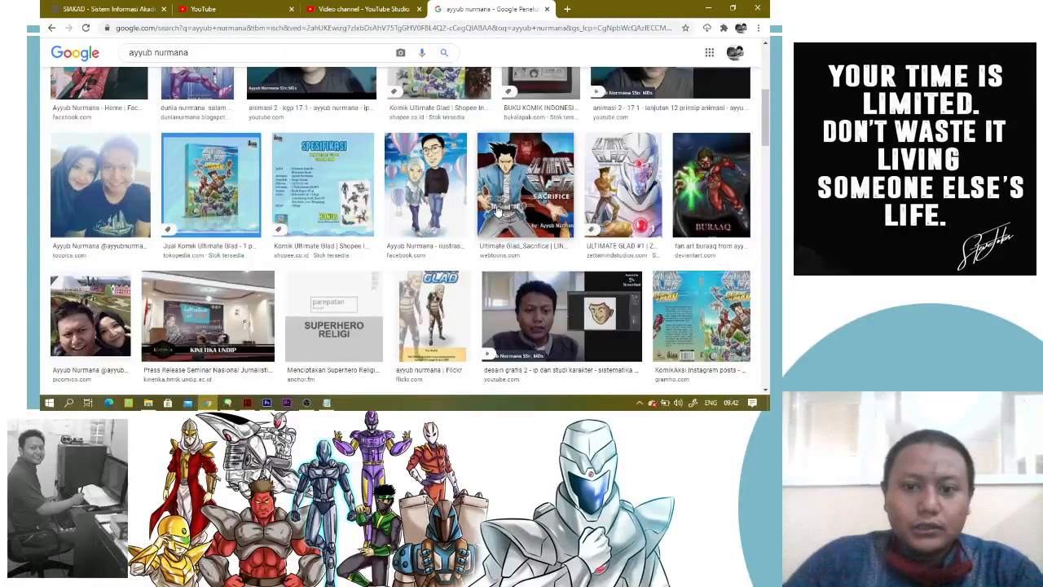
scroll(496, 210, "down", 6)
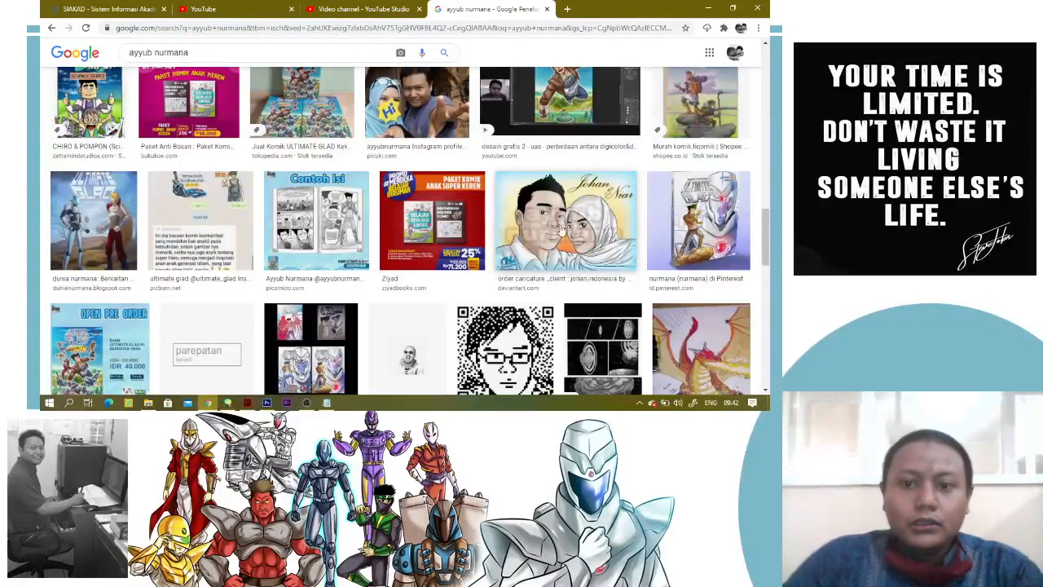
scroll(551, 239, "down", 5)
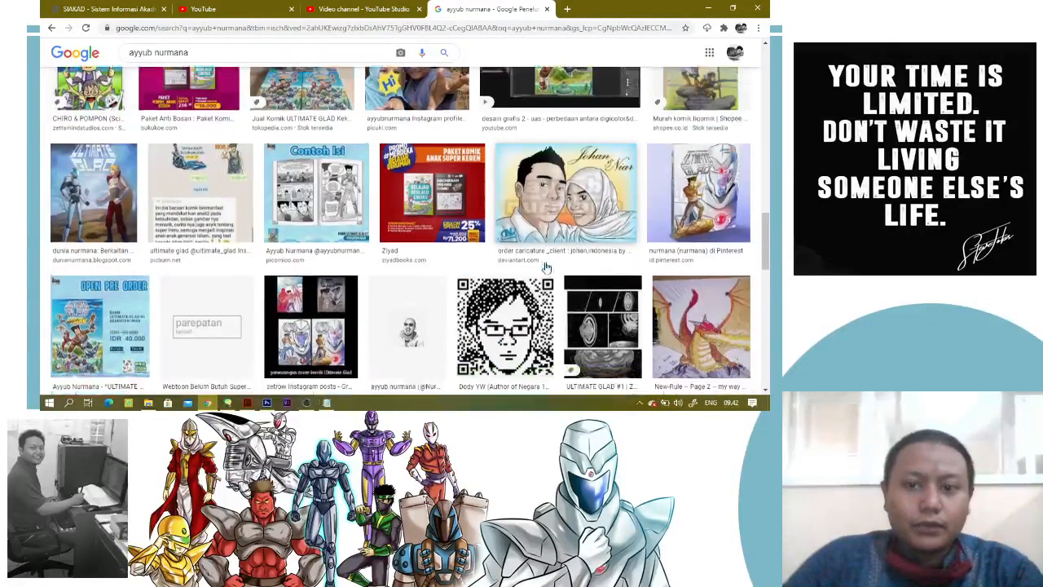
scroll(547, 269, "down", 2)
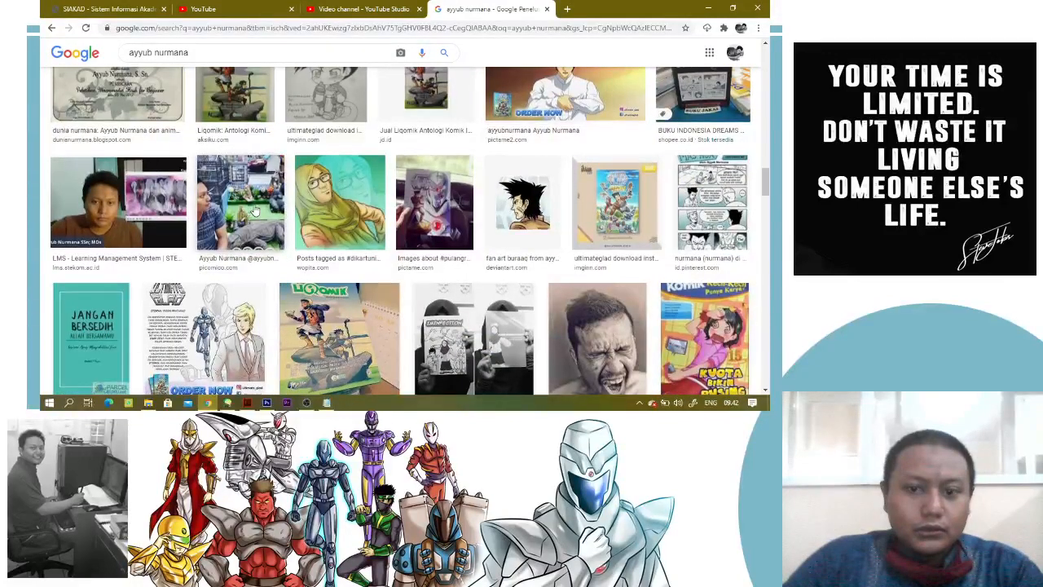
scroll(546, 267, "down", 2)
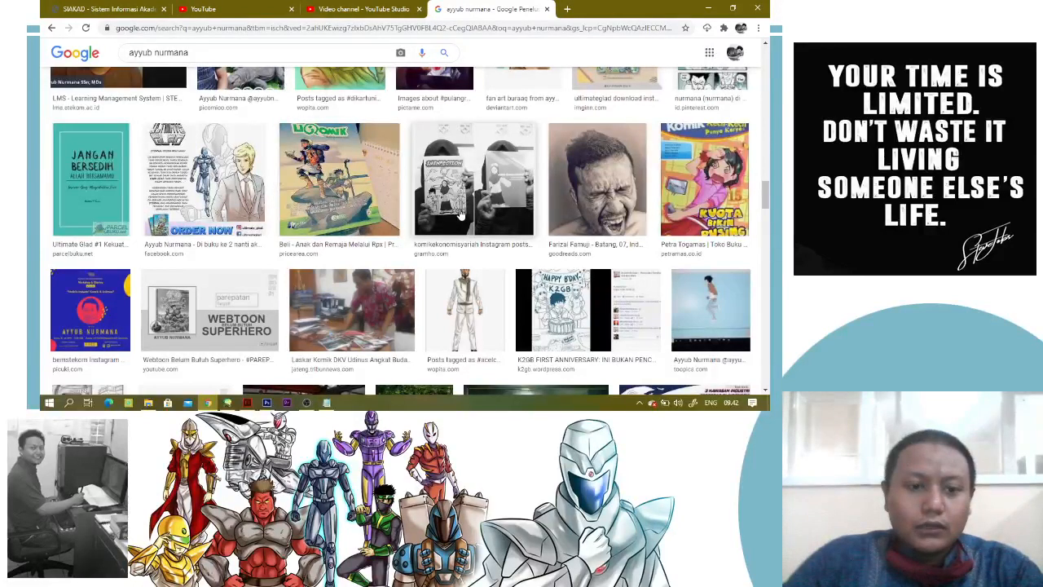
left_click(77, 303)
scroll(530, 196, "down", 3)
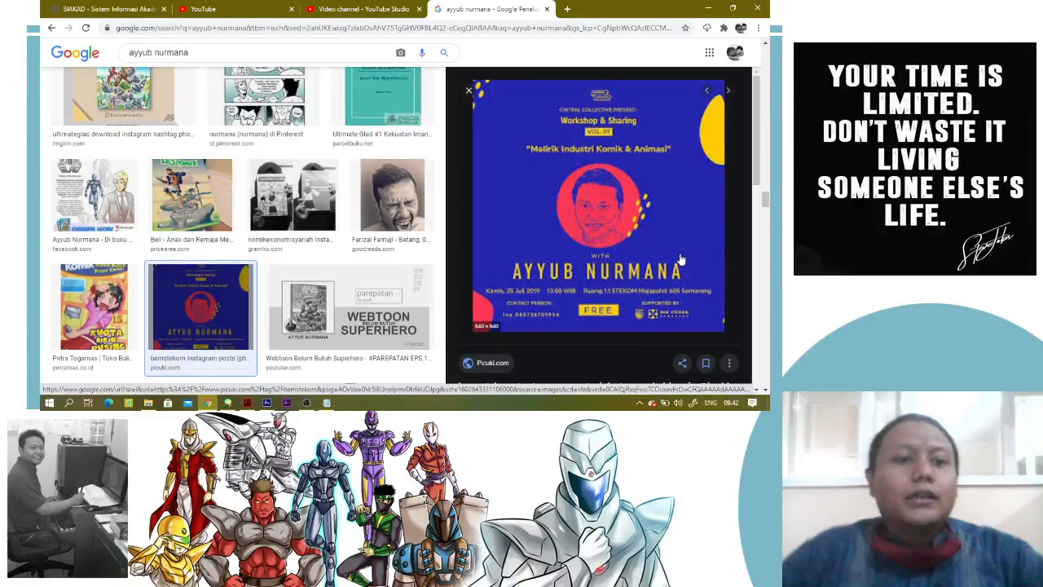
Check the YouTube Studio video list and the running OBS recording, and return to Chrome
left_click(397, 7)
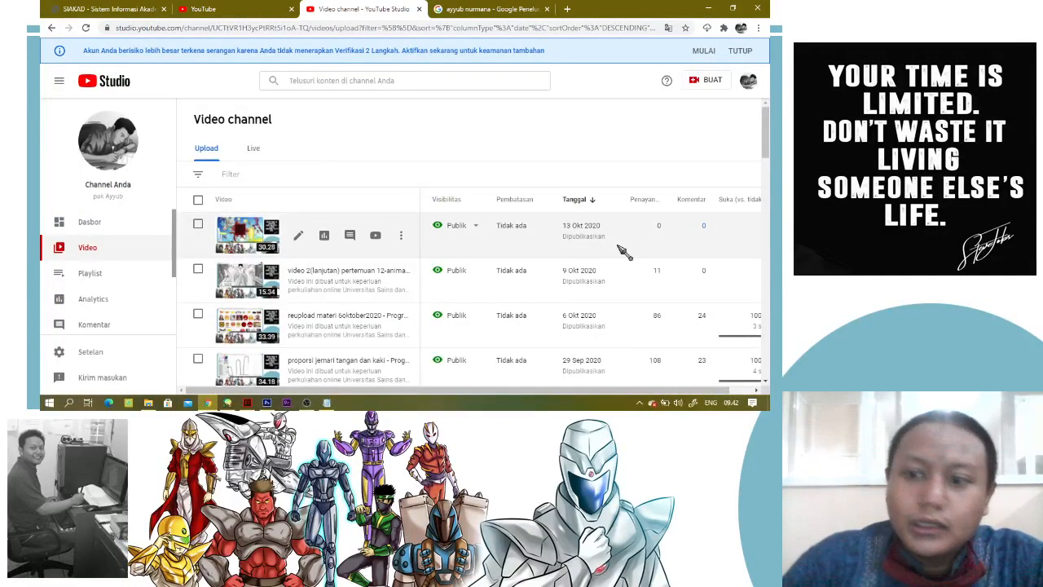
left_click(307, 404)
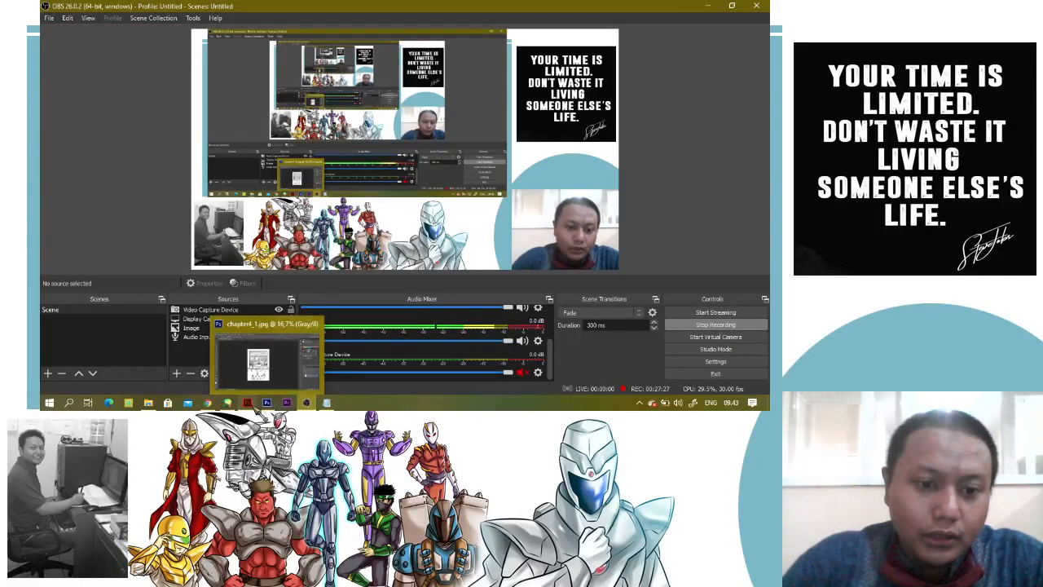
left_click(218, 351)
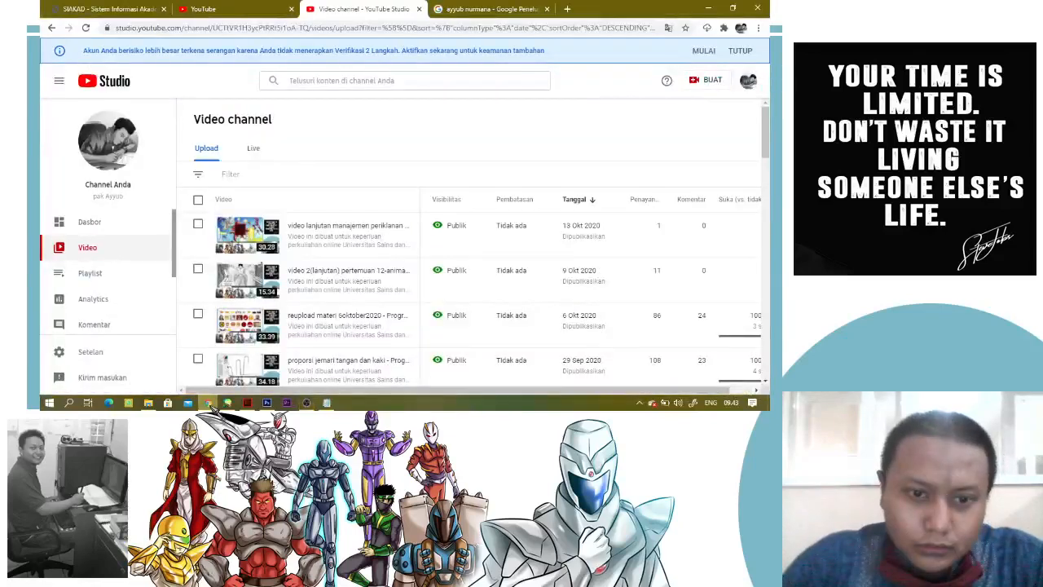
Search Google Images for "bumi langit" and open the preview of the Tribun Kaltim superhero group illustration
left_click(479, 11)
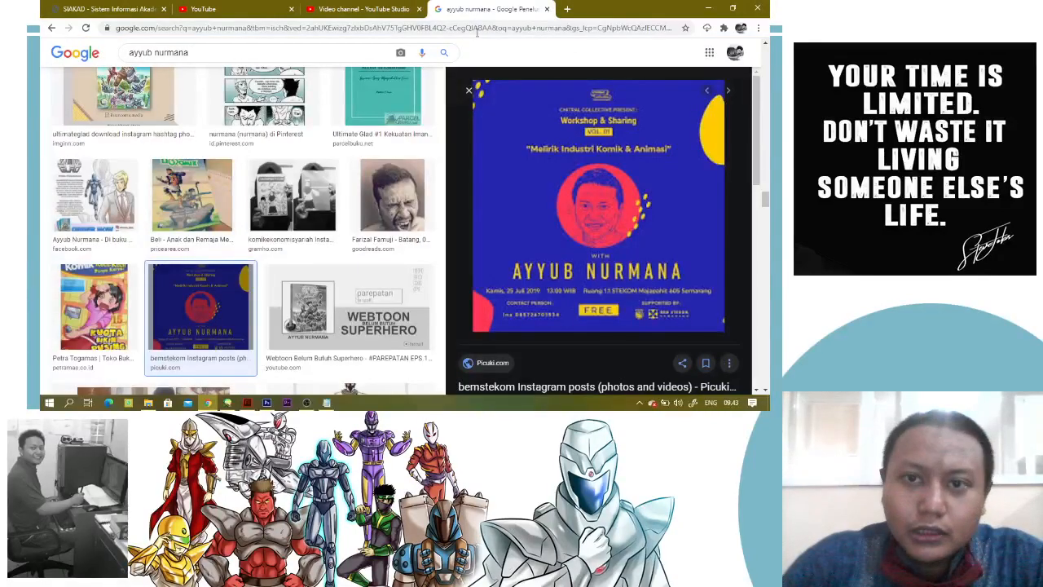
left_click(471, 27)
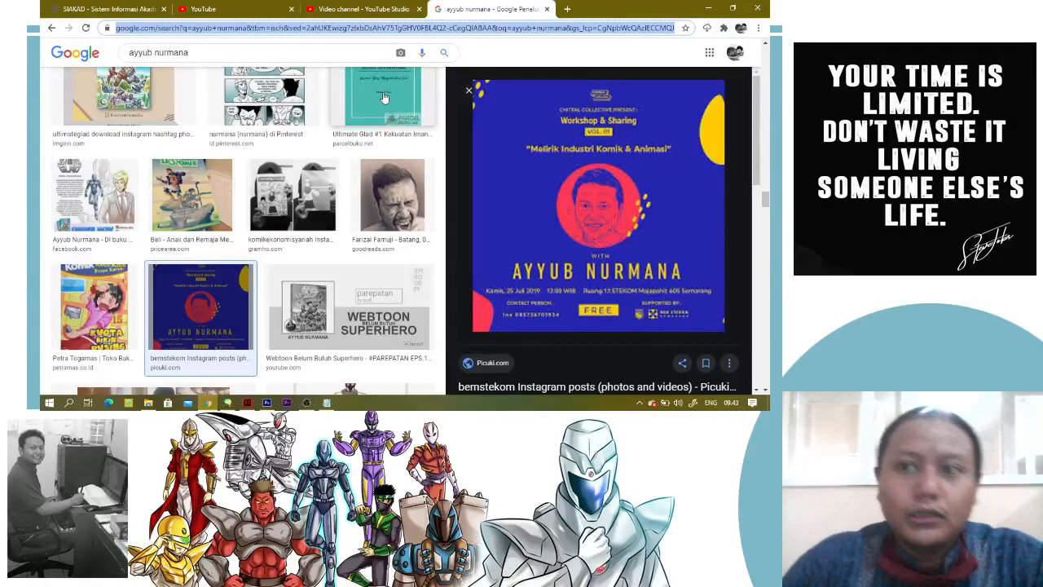
triple_click(171, 53)
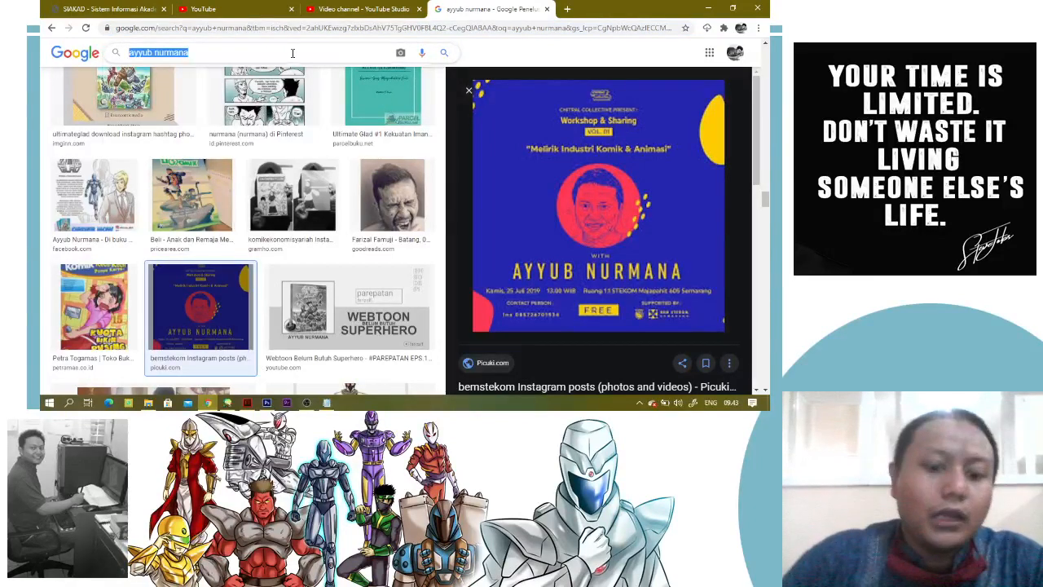
type("bumi lan")
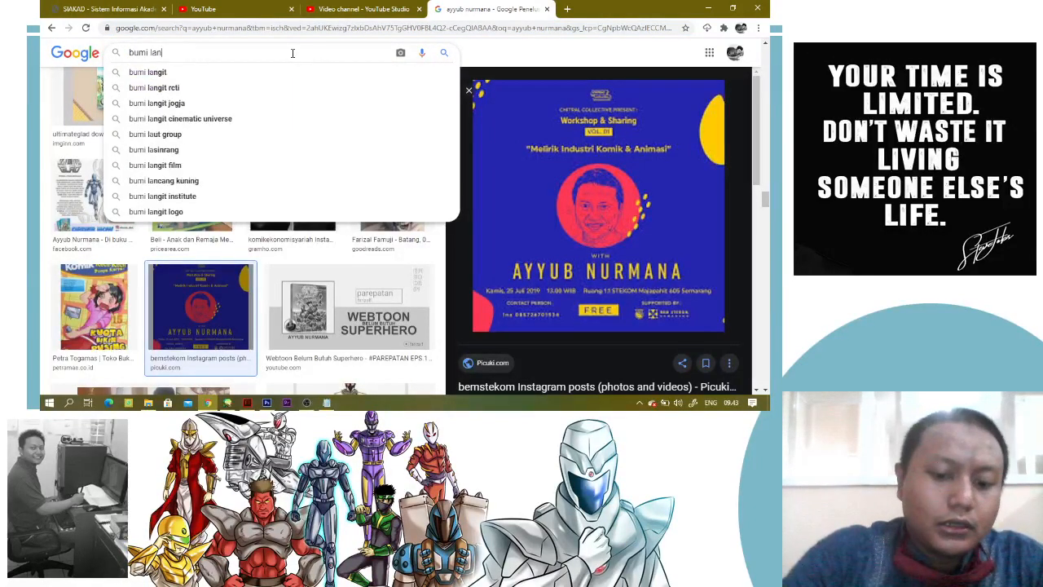
type("git")
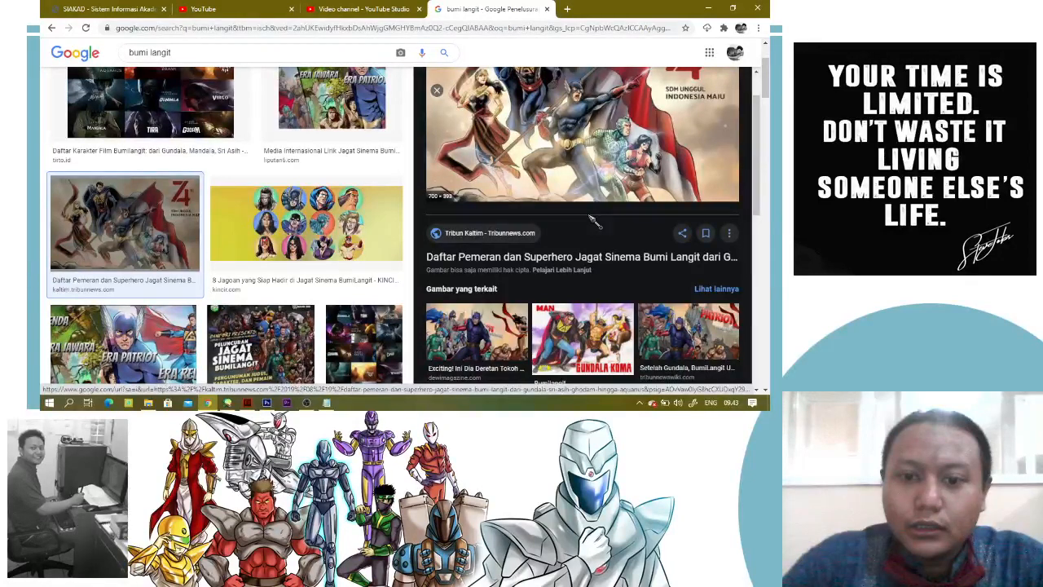
Examine the colouring and shading of the Bumi Langit superhero illustration, its related images and the surrounding results
scroll(592, 220, "up", 1)
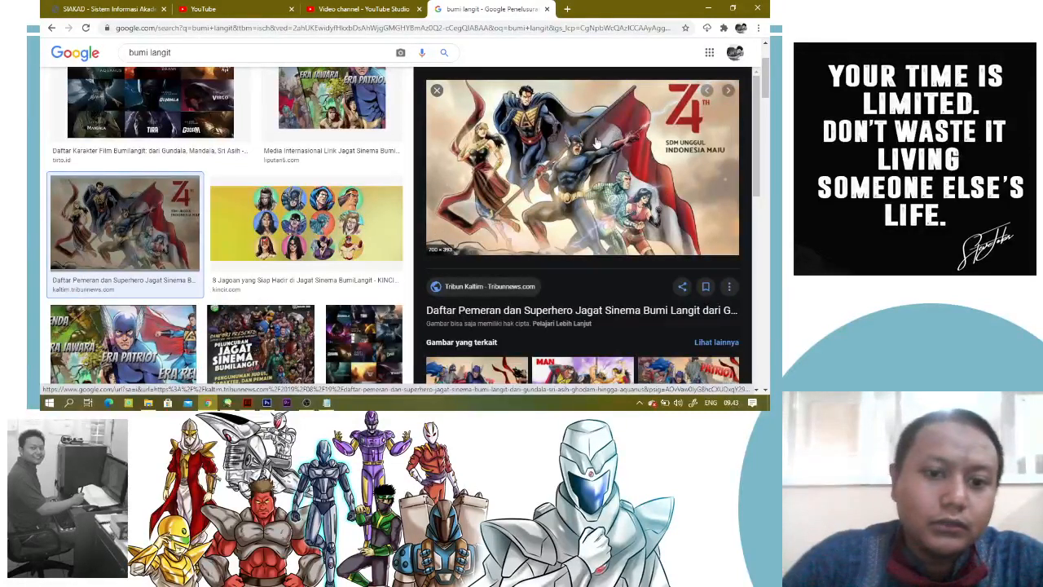
scroll(596, 142, "down", 2)
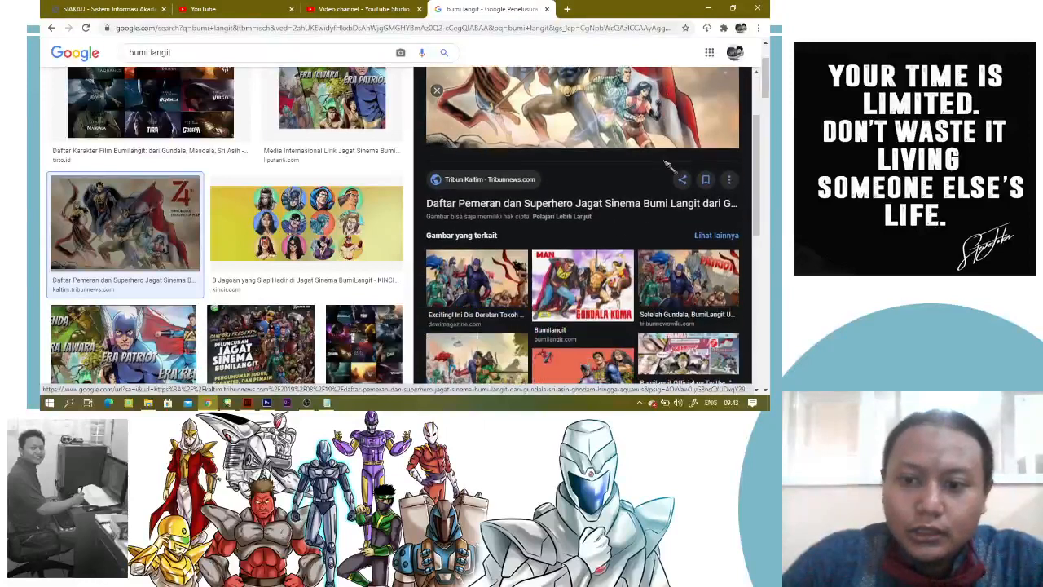
scroll(667, 165, "up", 2)
scroll(571, 177, "up", 2)
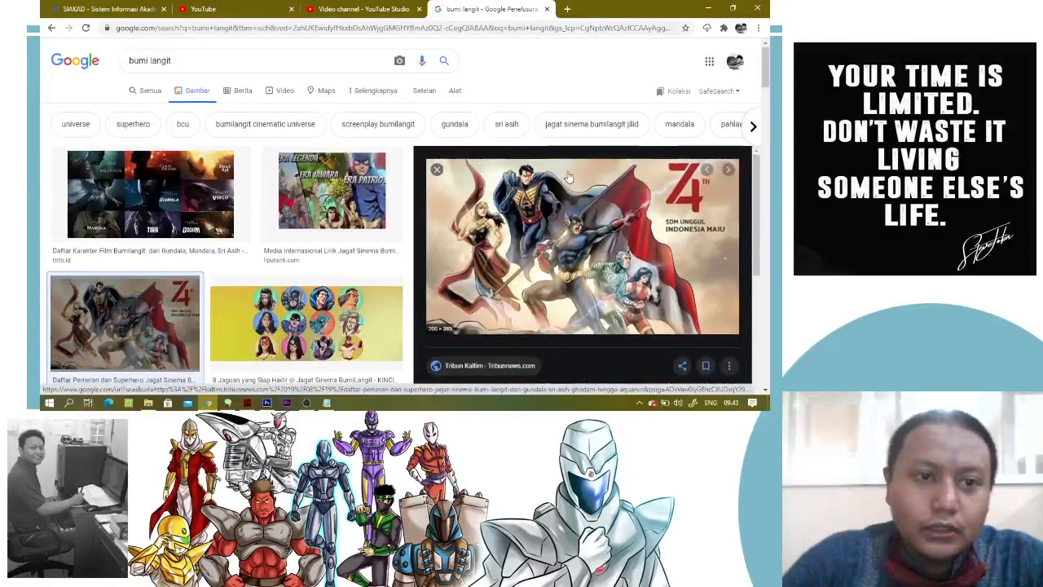
scroll(540, 242, "down", 3)
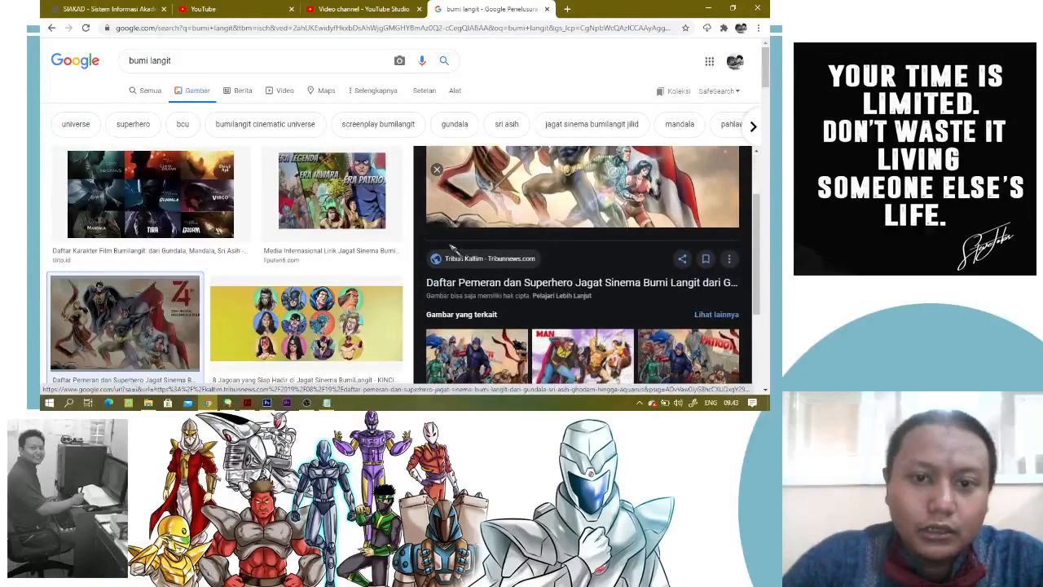
scroll(539, 242, "up", 3)
scroll(372, 246, "down", 1)
scroll(373, 247, "down", 3)
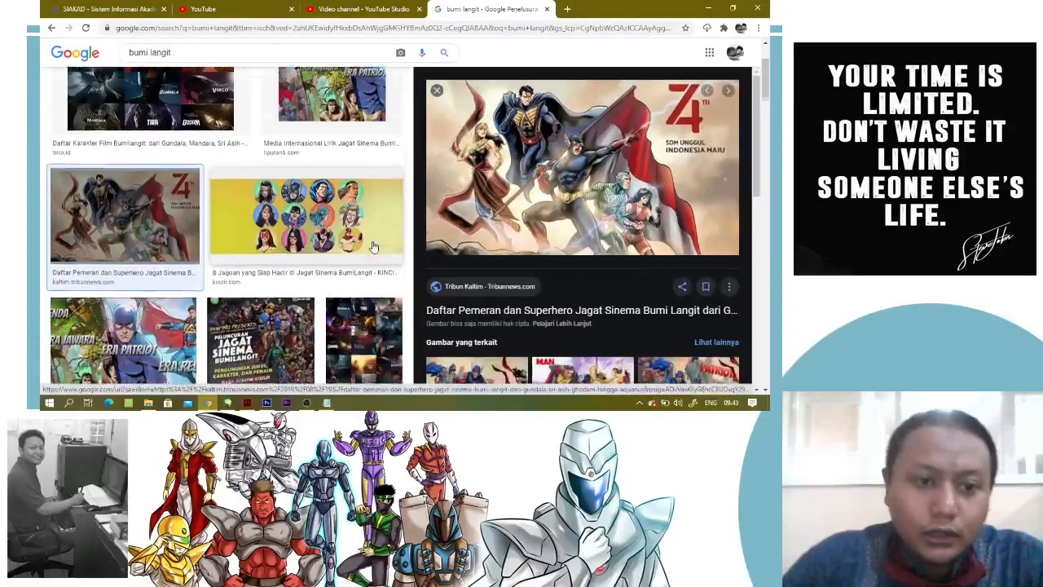
Preview the Greenscene Bumi Langit Cinematic Universe image with its related images, and the BCU101 Jagat Sinema Bumilangit illustration from YouTube
scroll(374, 247, "down", 1)
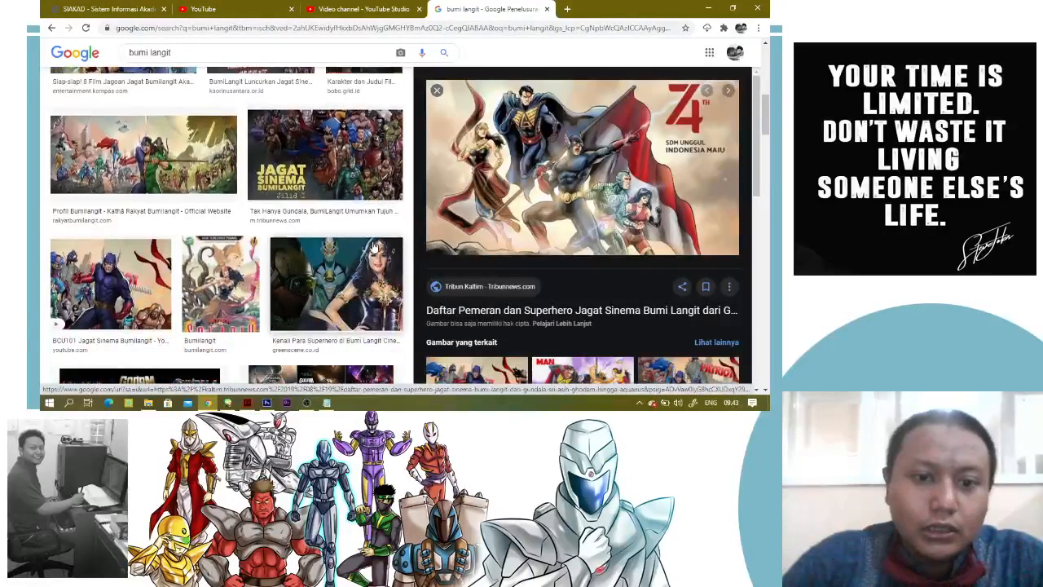
left_click(360, 295)
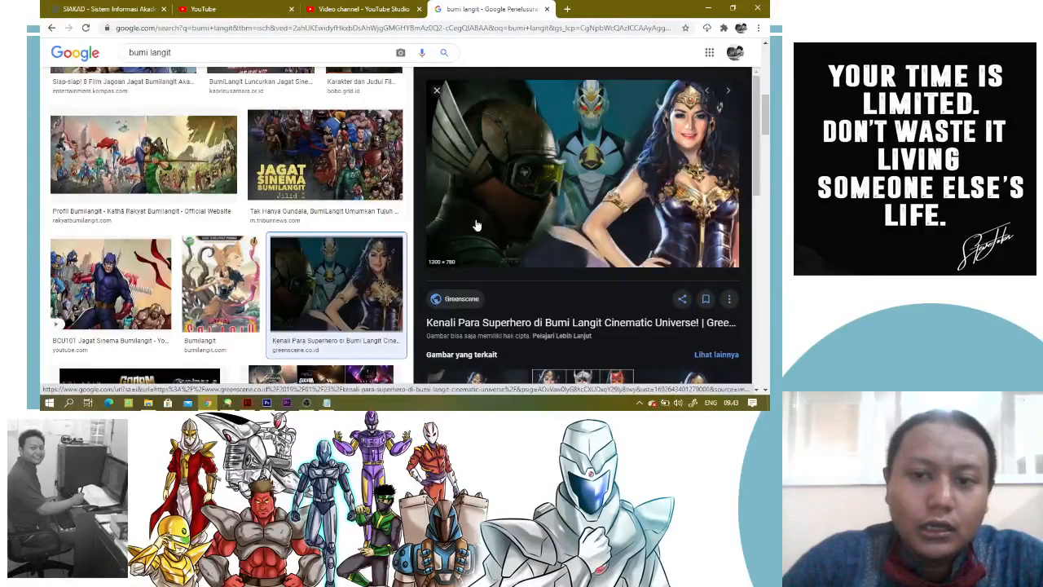
scroll(477, 225, "down", 1)
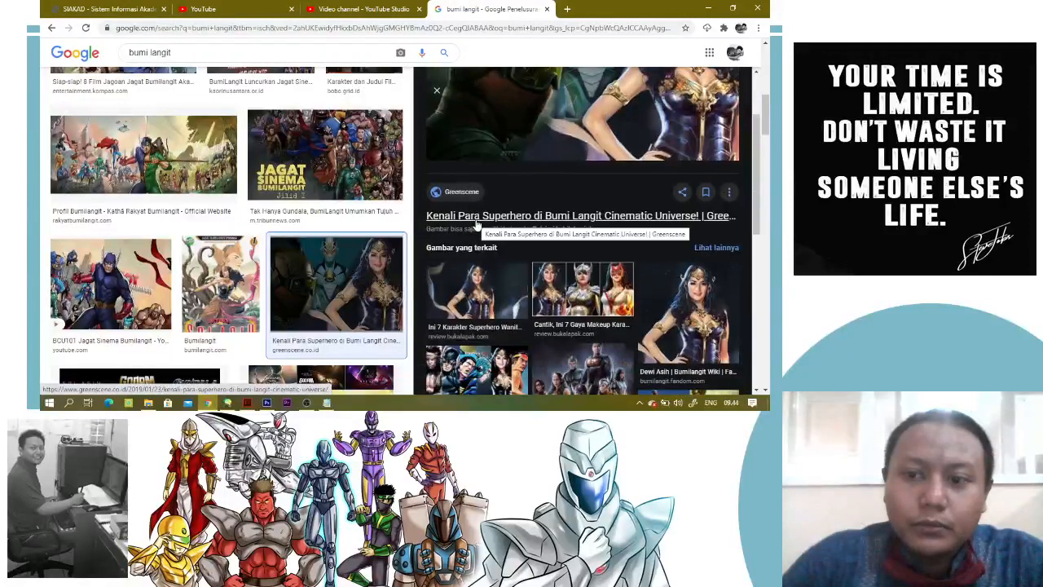
left_click(154, 275)
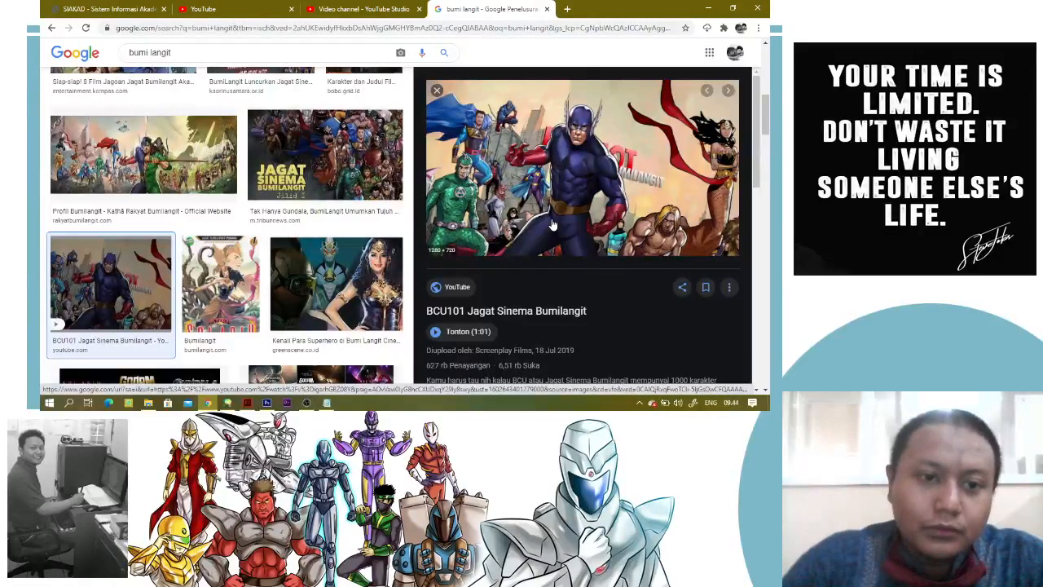
Preview the Profil Bumilangit group illustration from the Kathā Rakyat Bumilangit site and view the full image in a new browser tab
left_click(210, 146)
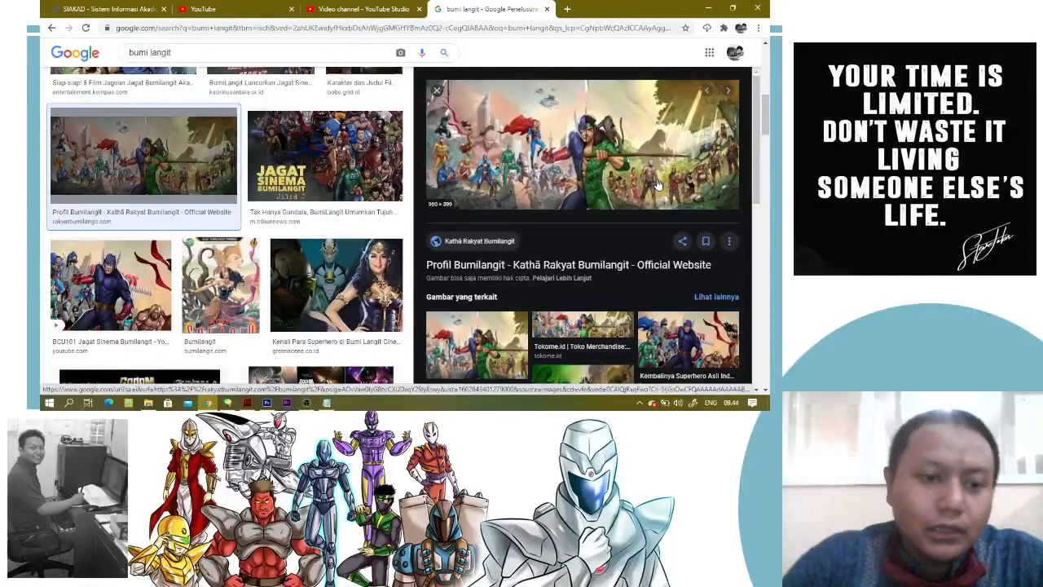
right_click(659, 184)
right_click(589, 155)
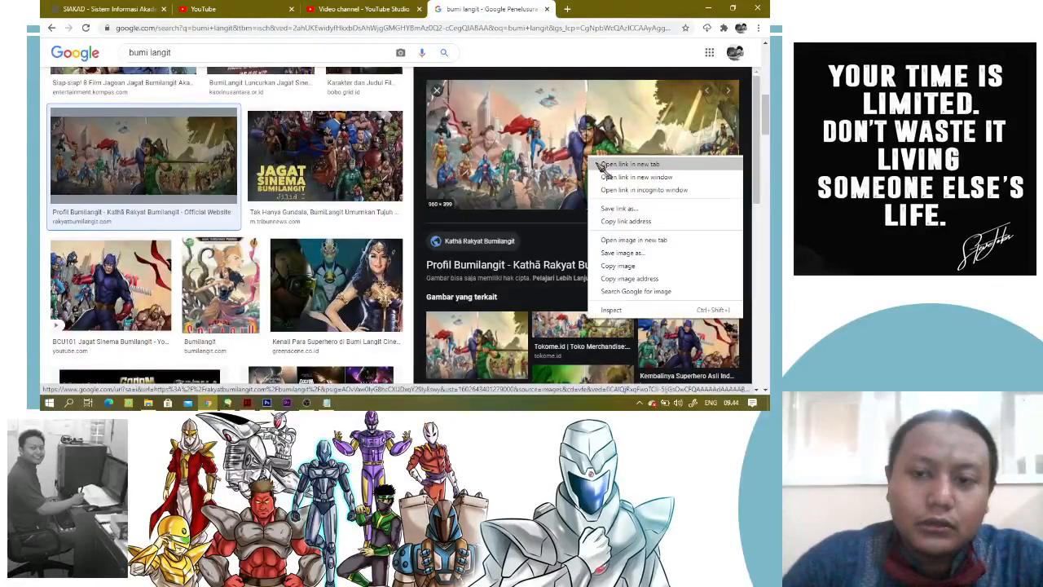
left_click(646, 242)
left_click(571, 9)
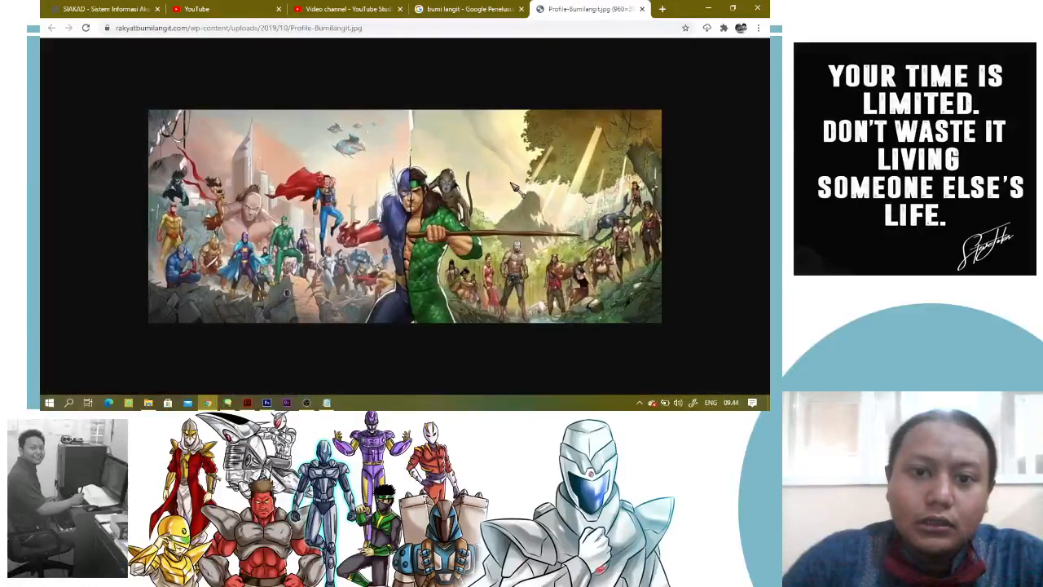
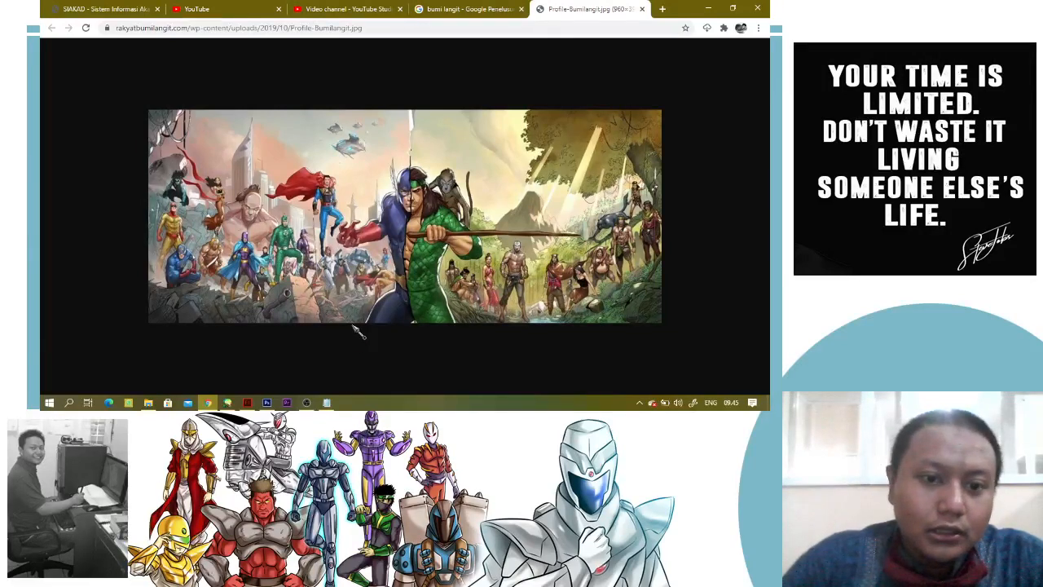
Check the ongoing recording in OBS Studio, returning to the Bumi Langit illustration in Chrome between the two checks
left_click(308, 403)
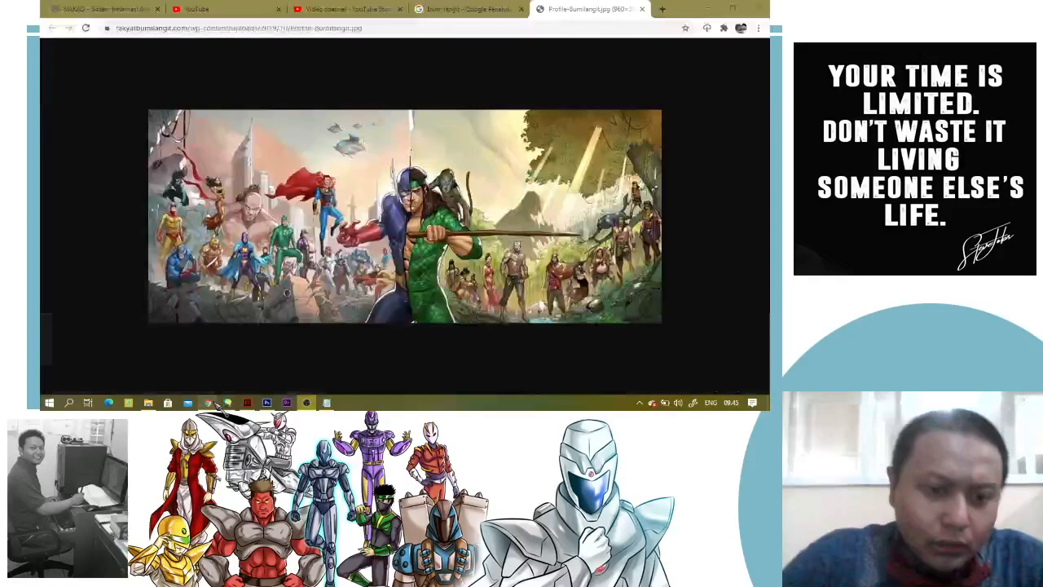
left_click(209, 403)
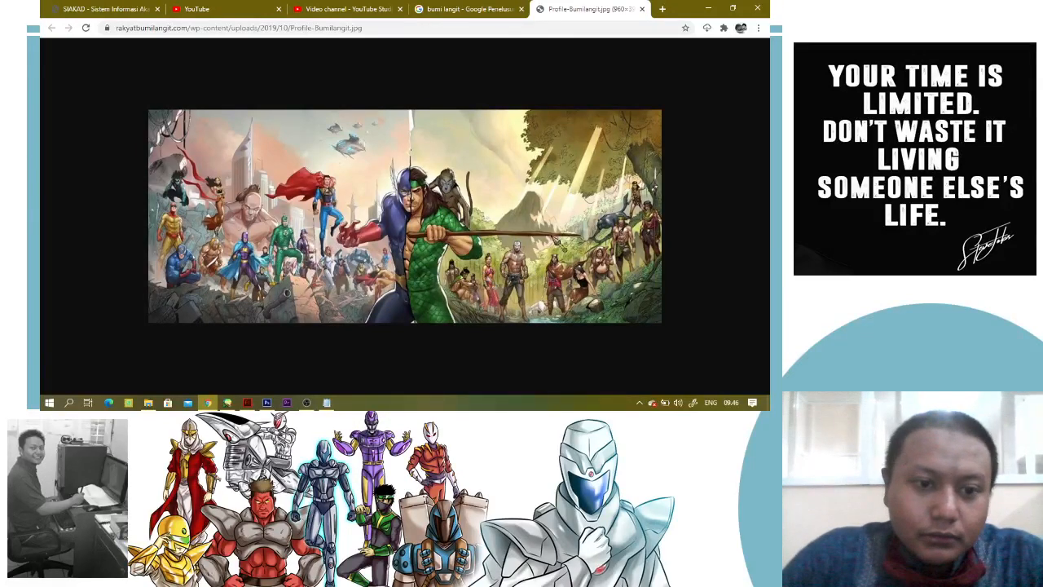
left_click(308, 404)
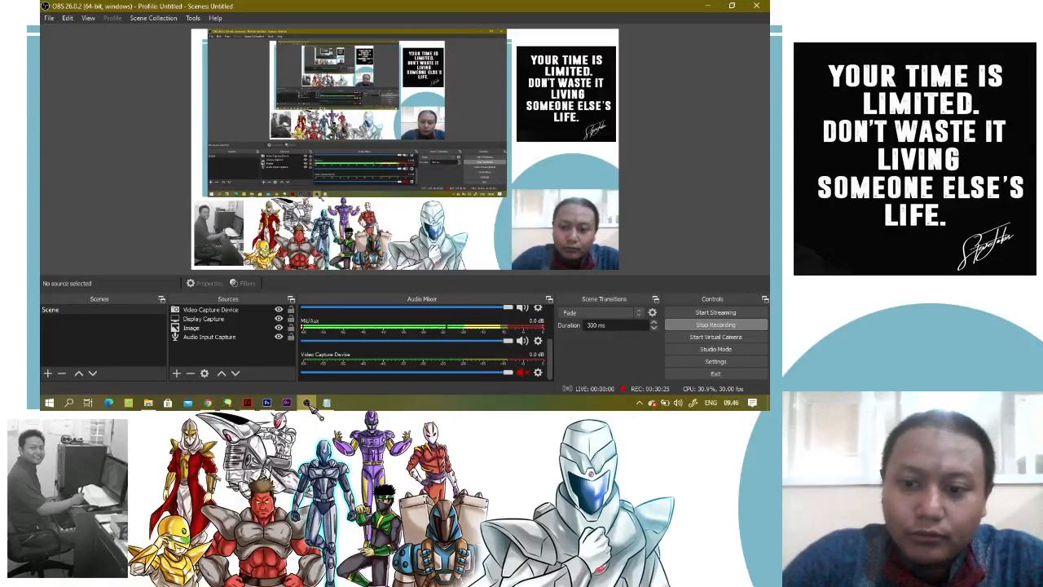